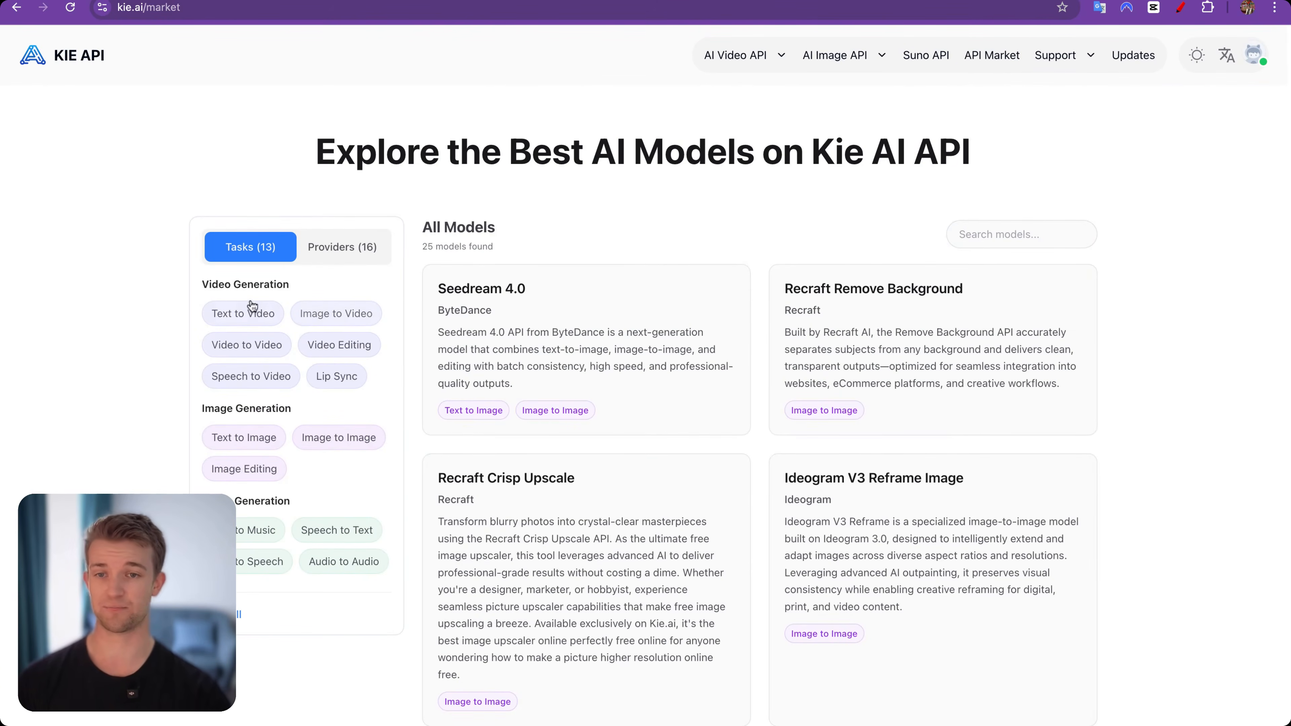
Review the video, image and audio generation task categories in the model market and toggle the Video Editing filter
drag(209, 285, 290, 286)
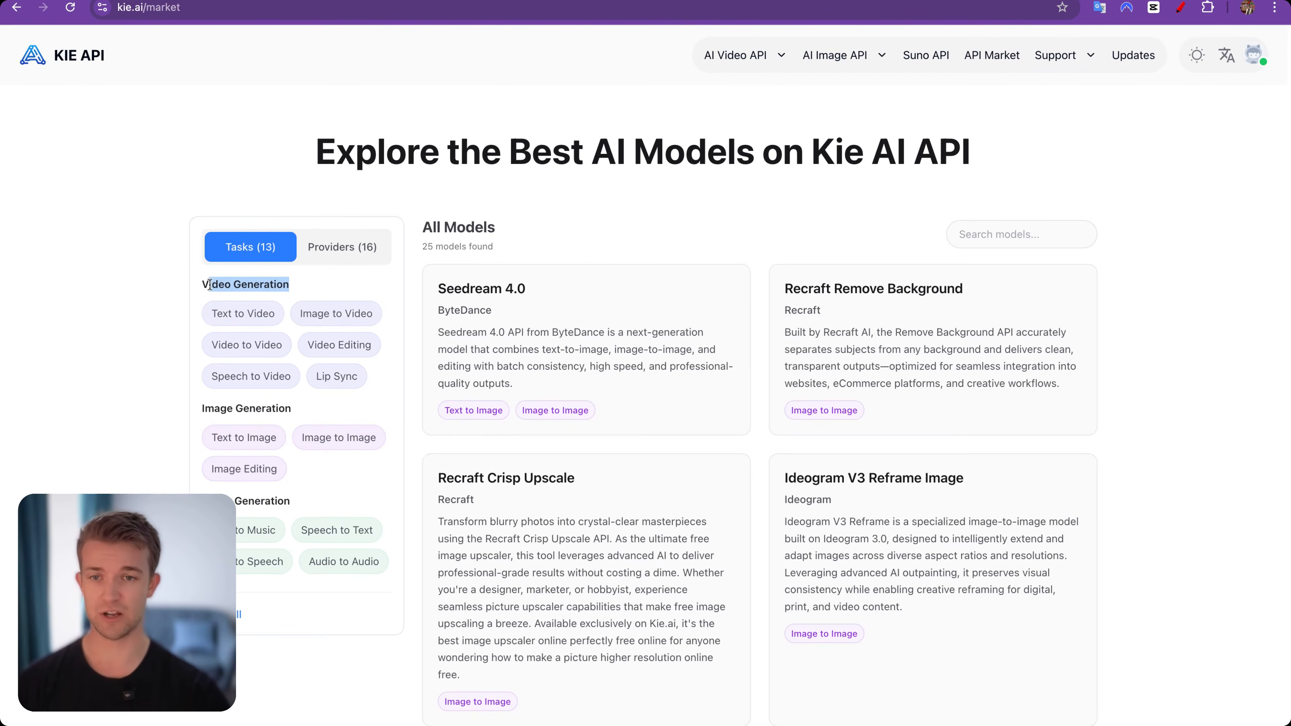
drag(216, 407, 272, 408)
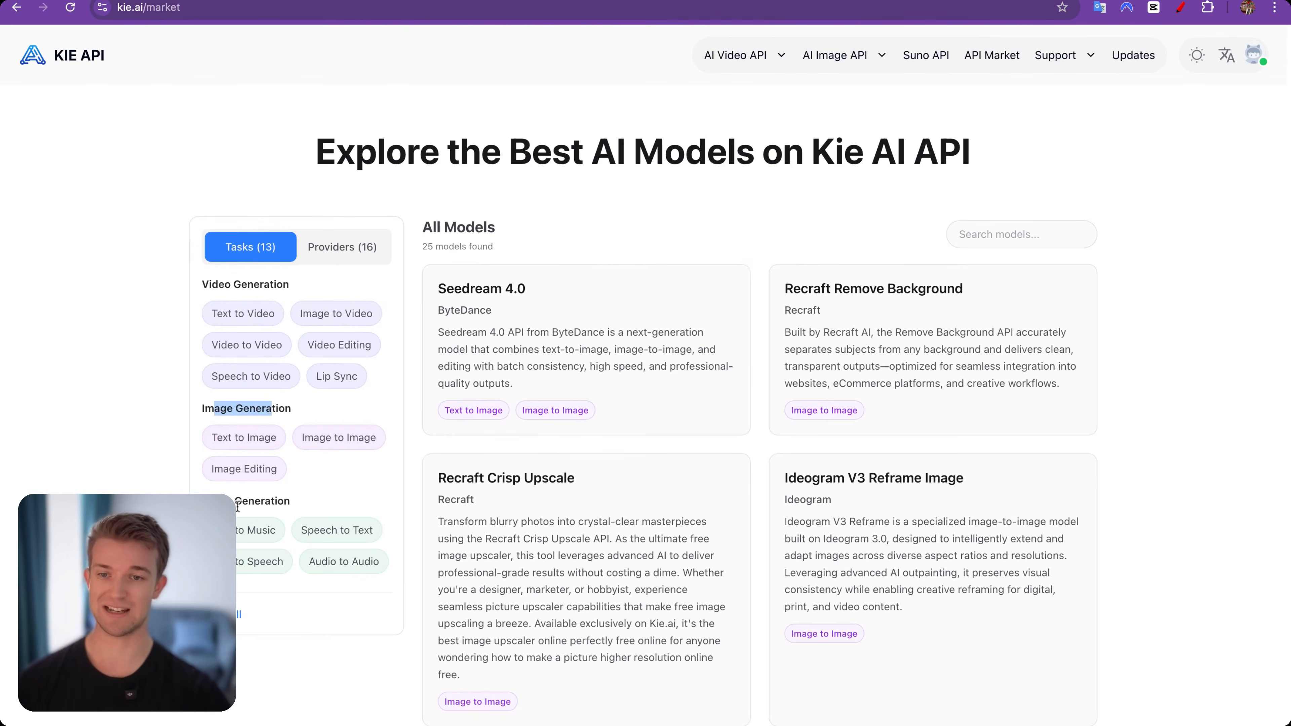
drag(215, 501, 274, 502)
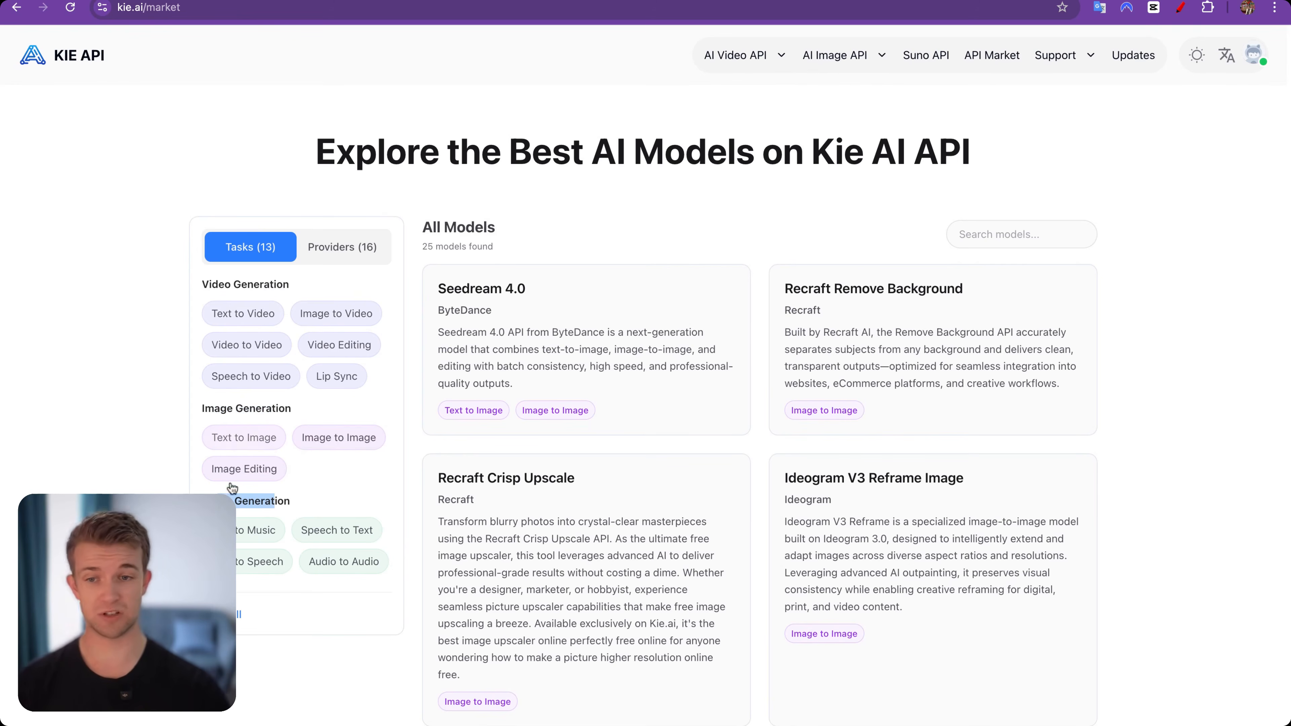
click(222, 494)
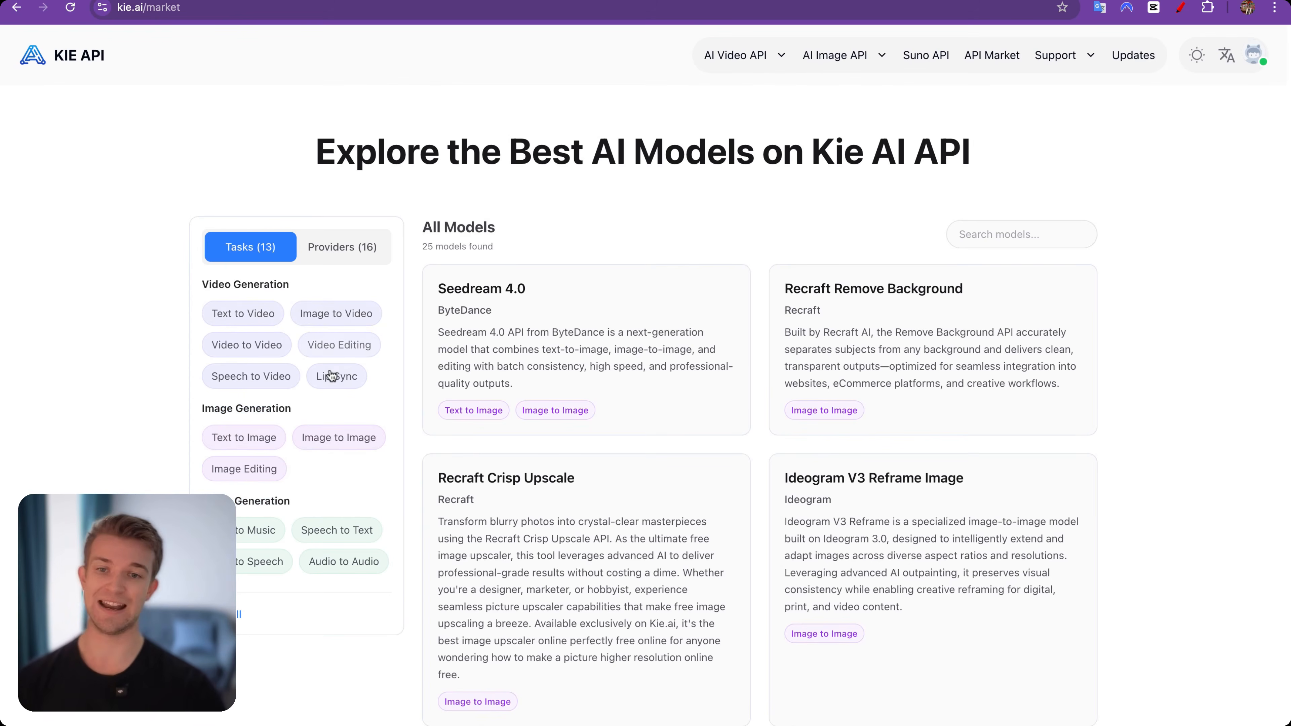
click(360, 348)
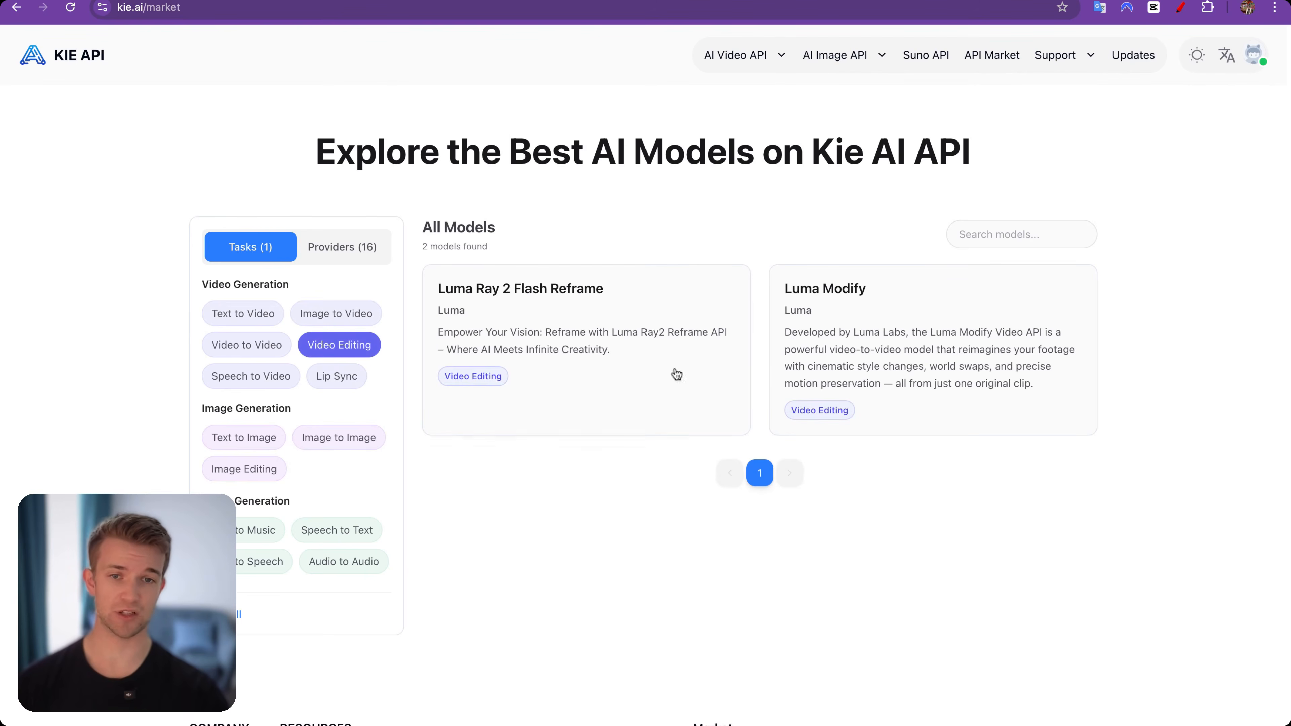
click(361, 345)
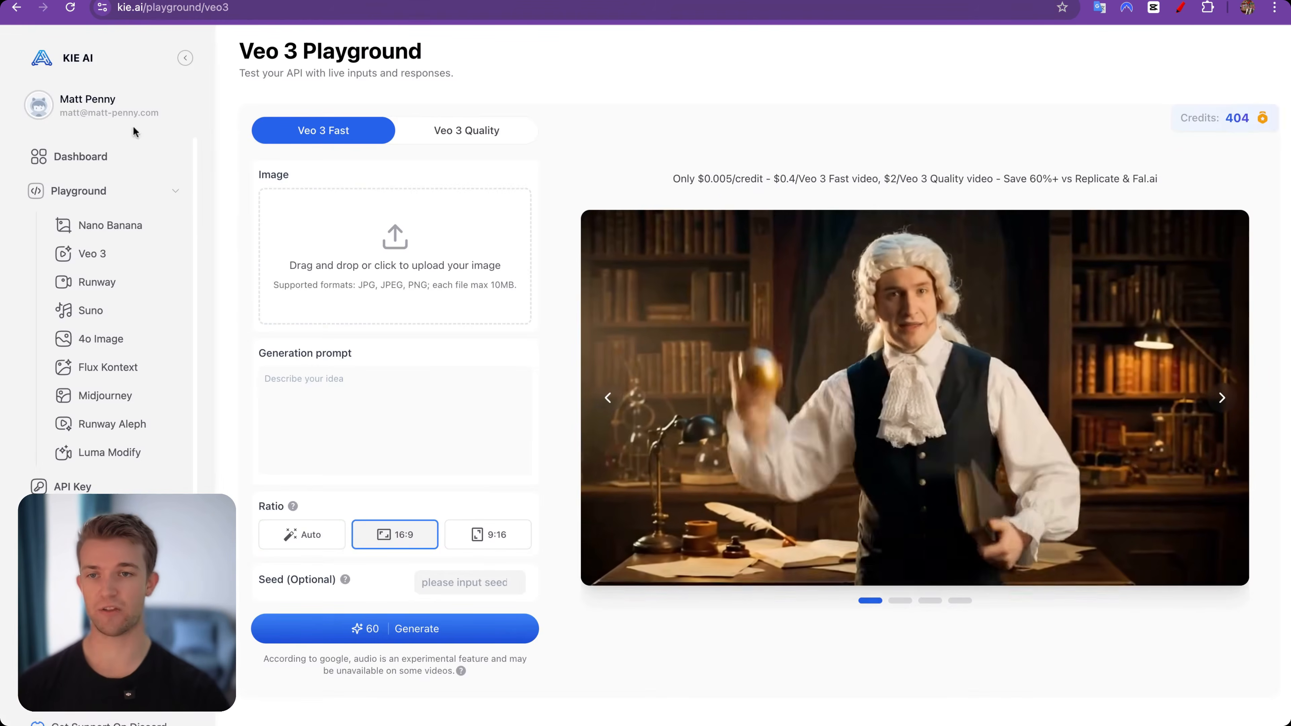
View the account dashboard and the Veo 3 and Runway playgrounds
click(102, 157)
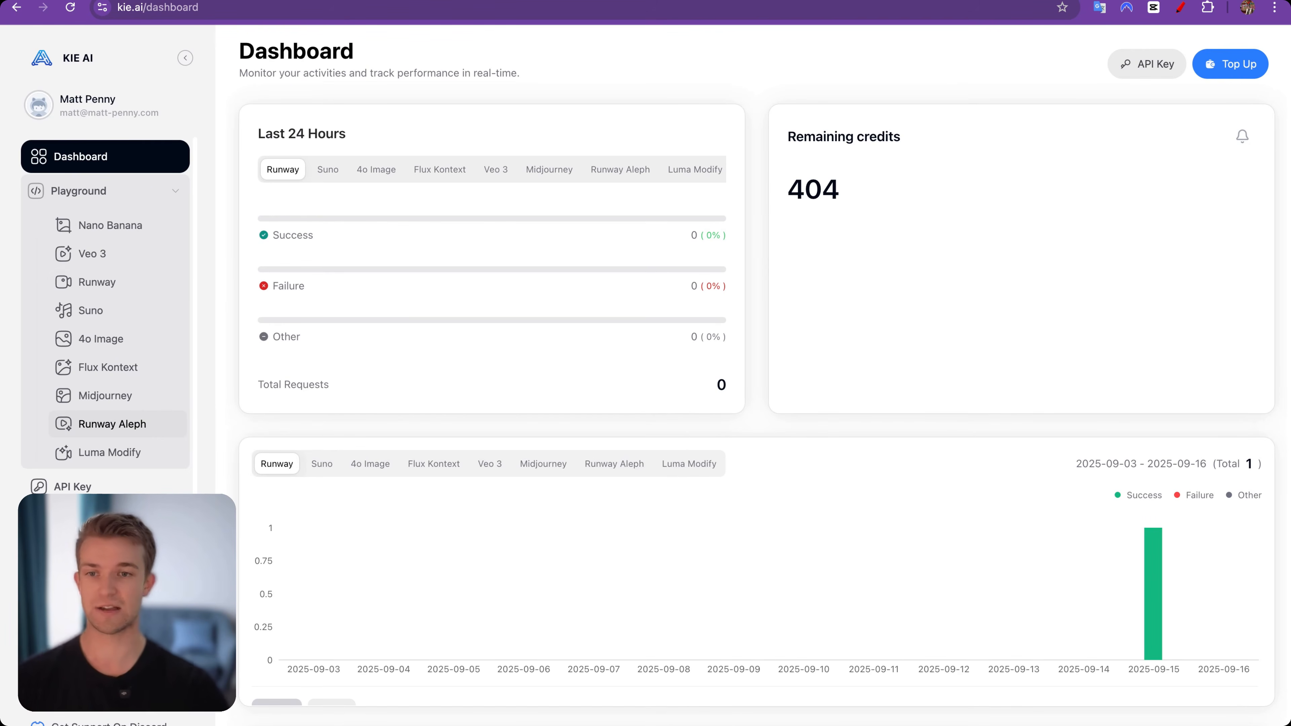
click(108, 253)
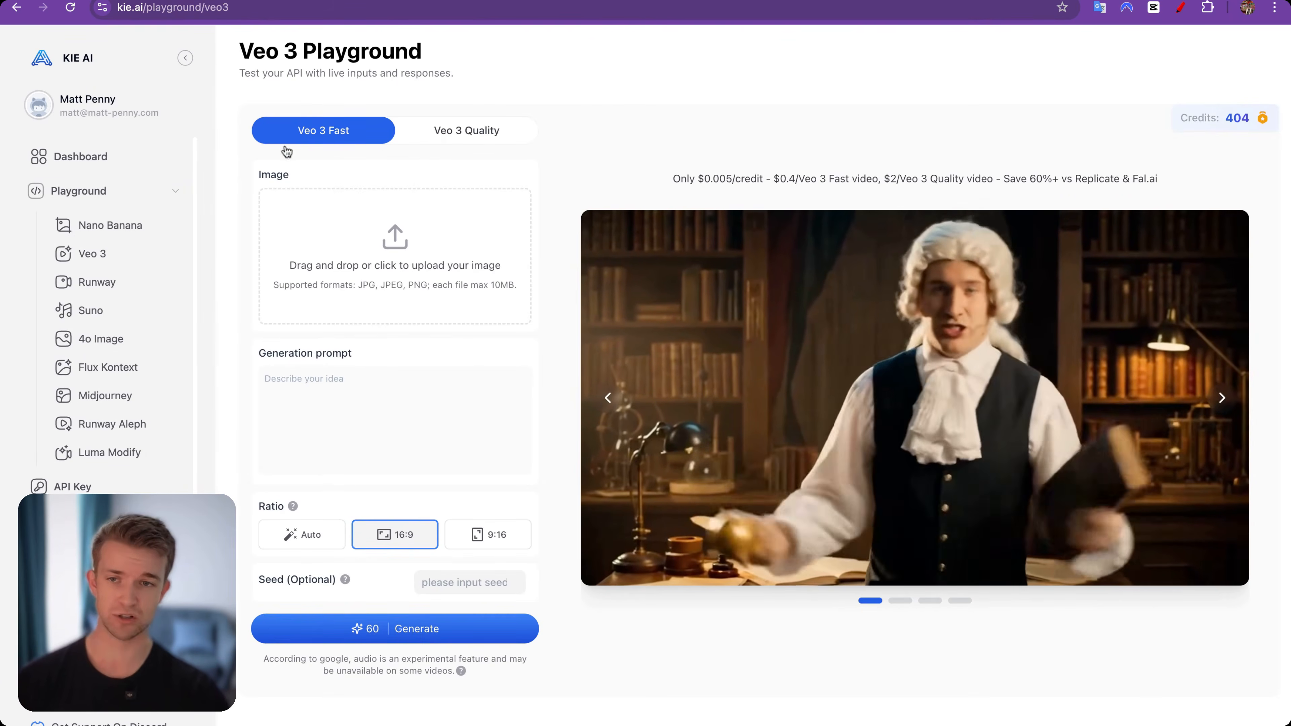
click(113, 285)
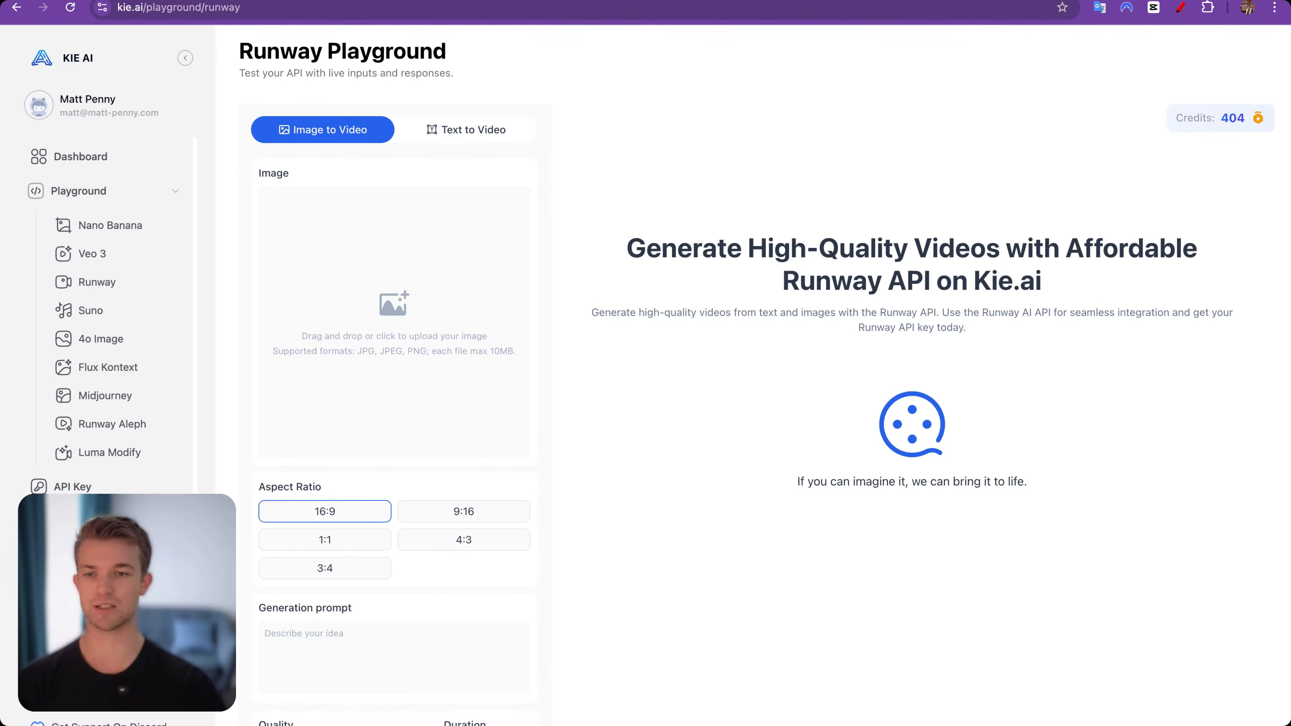
Generate an image in the Flux Kontext playground with the prompt "A photo of a space cowboy"
click(106, 374)
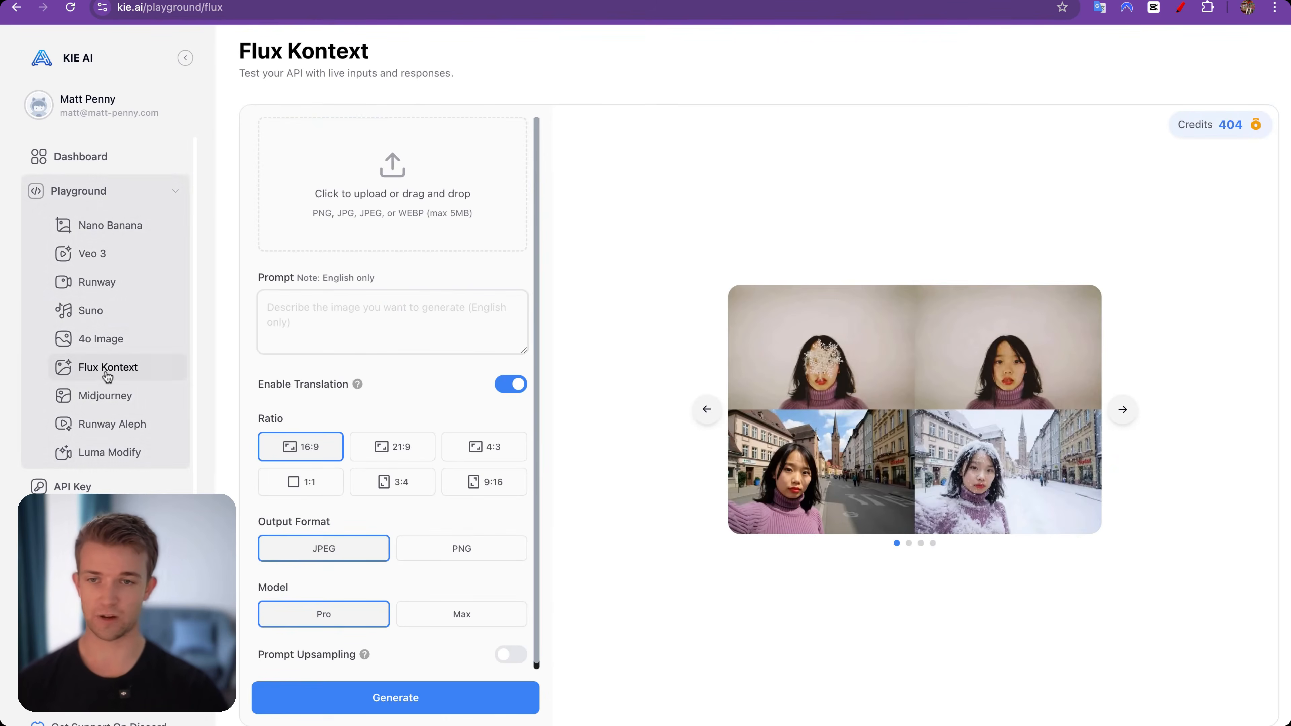
click(379, 321)
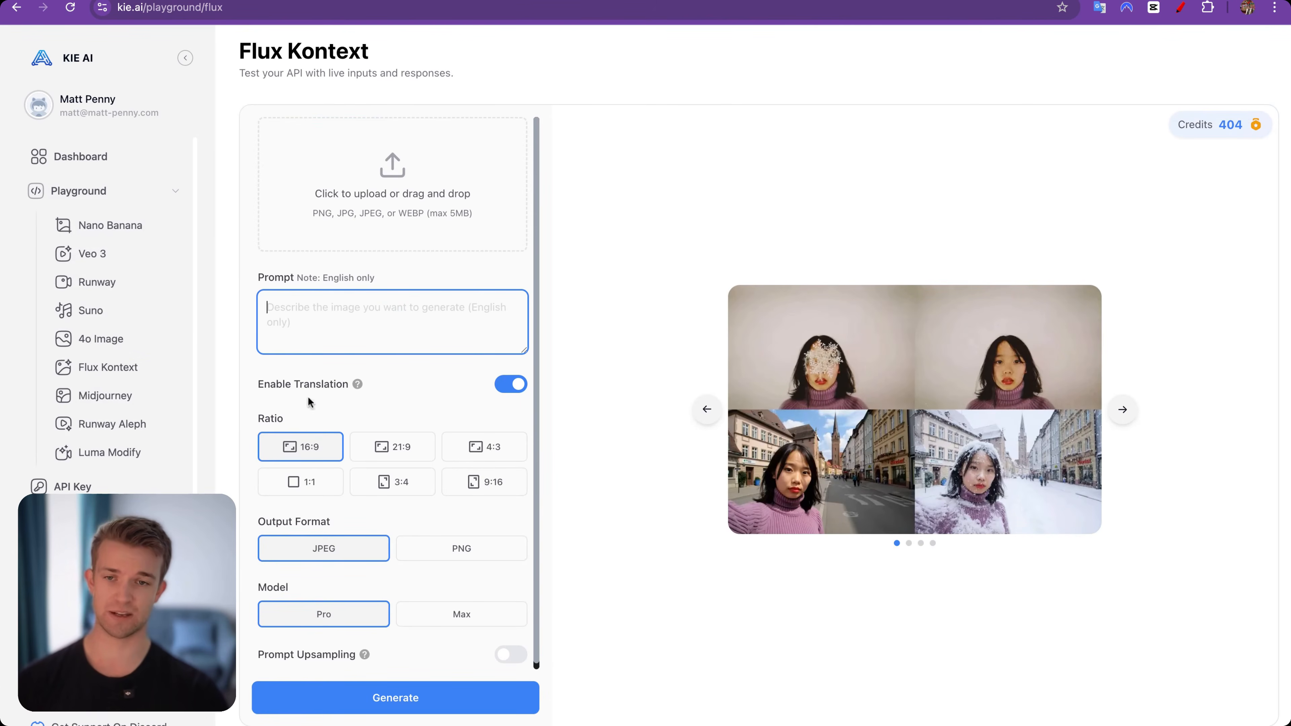
mouse_move(359, 387)
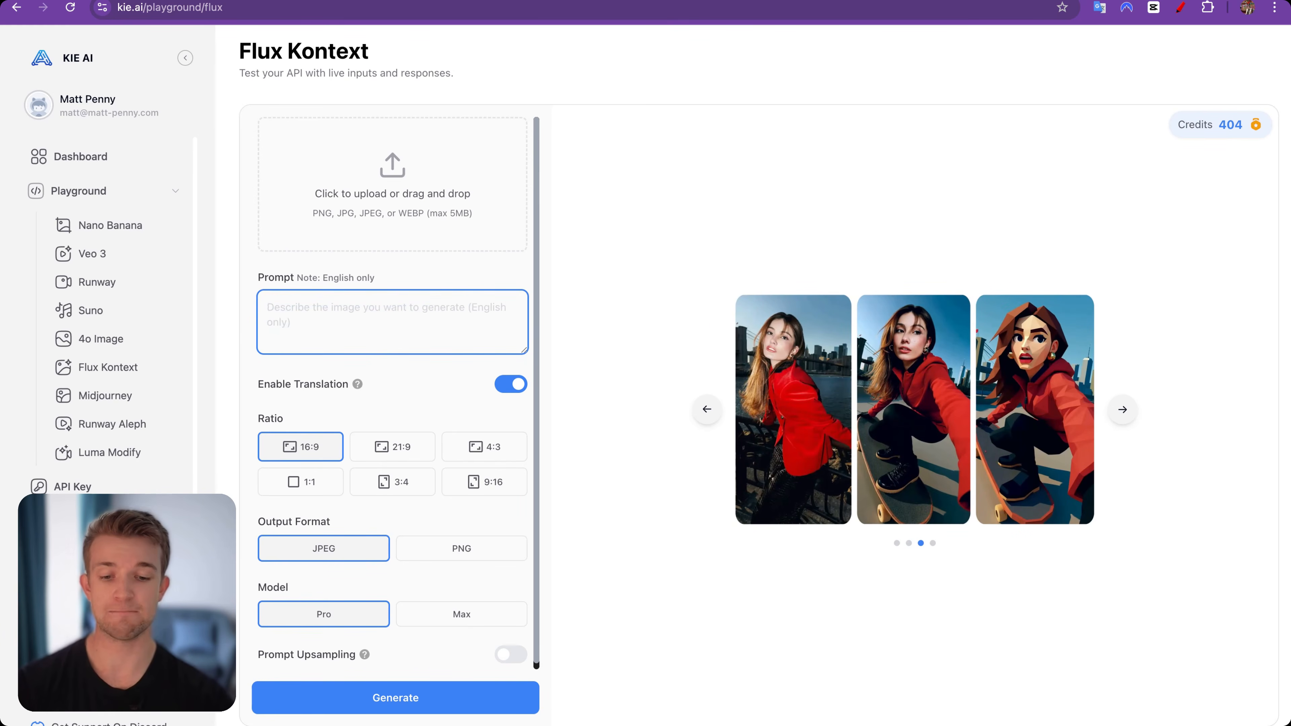
text(A phoo of)
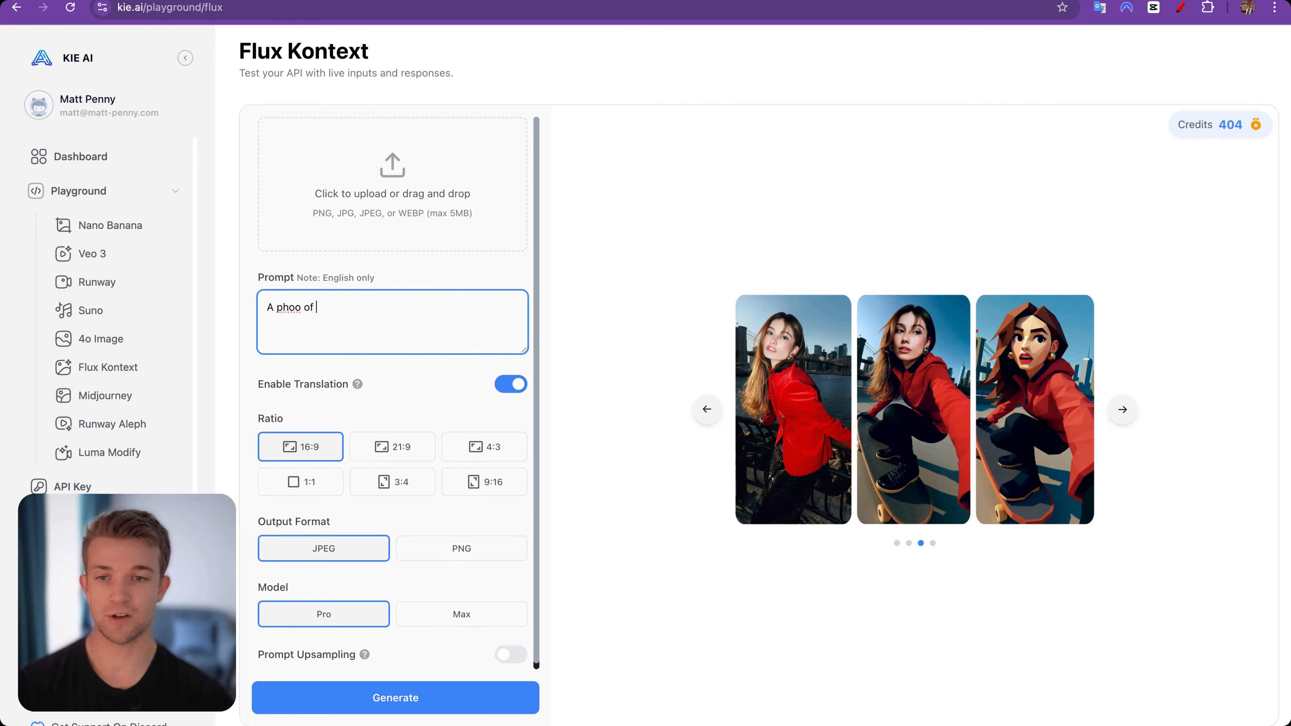
key(BackSpace)
text(to a)
key(BackSpace)
key(BackSpace)
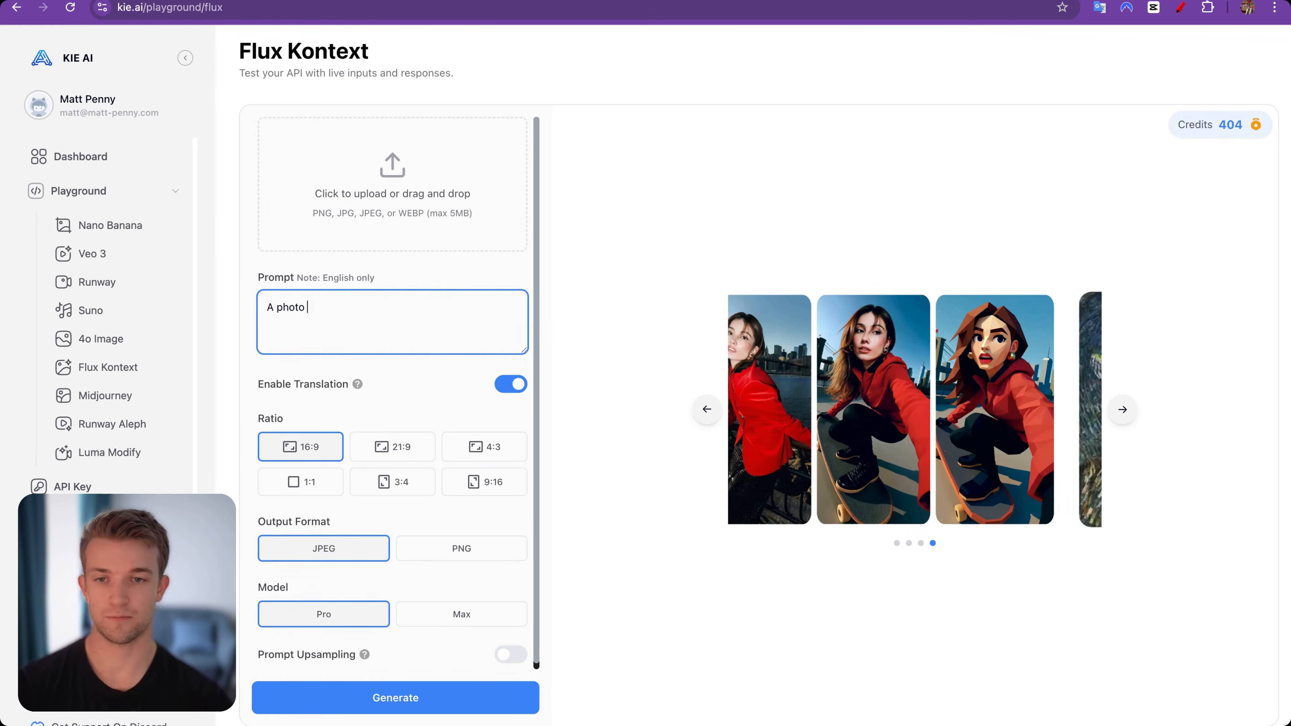
text(of a space )
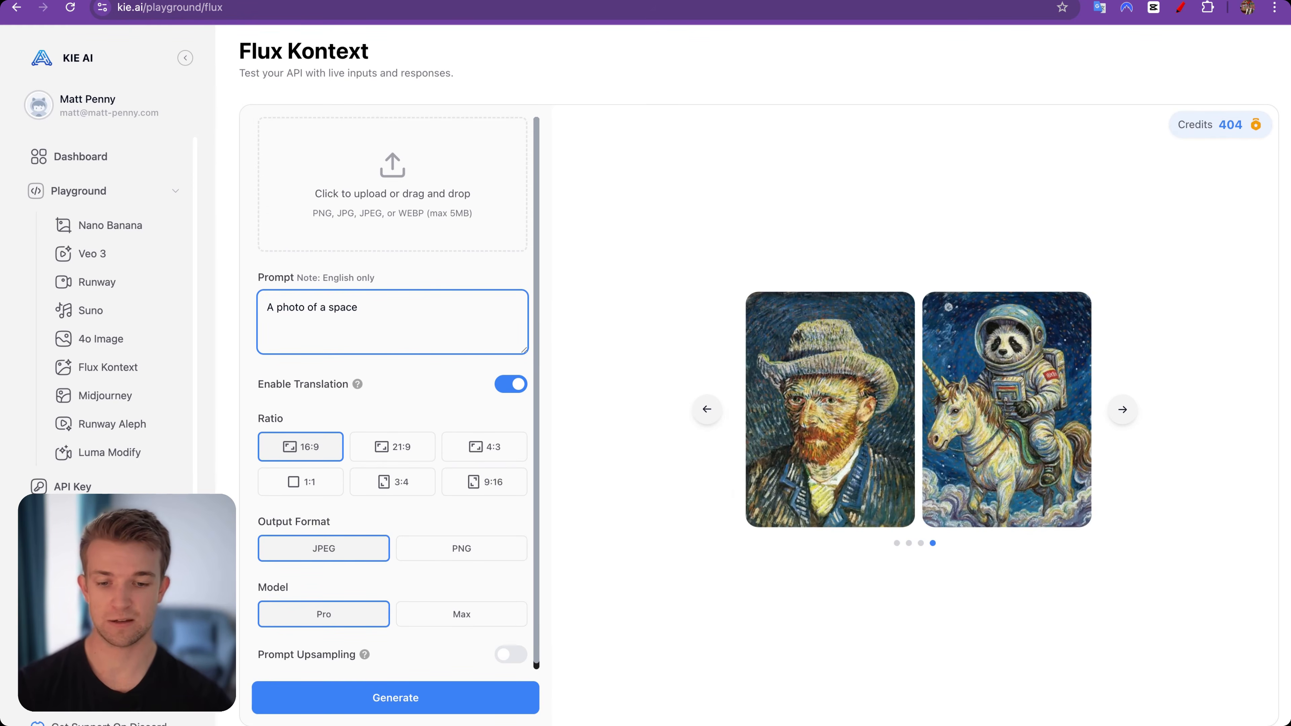
text(cowboy)
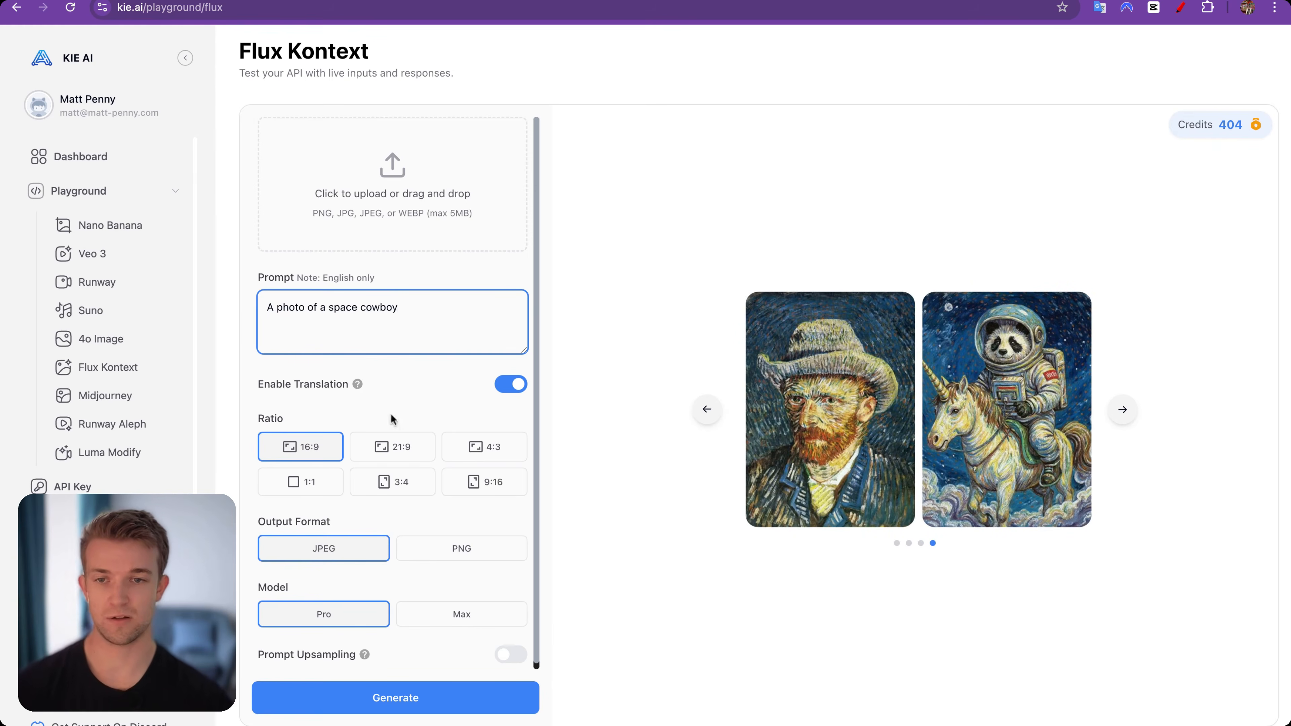
click(390, 706)
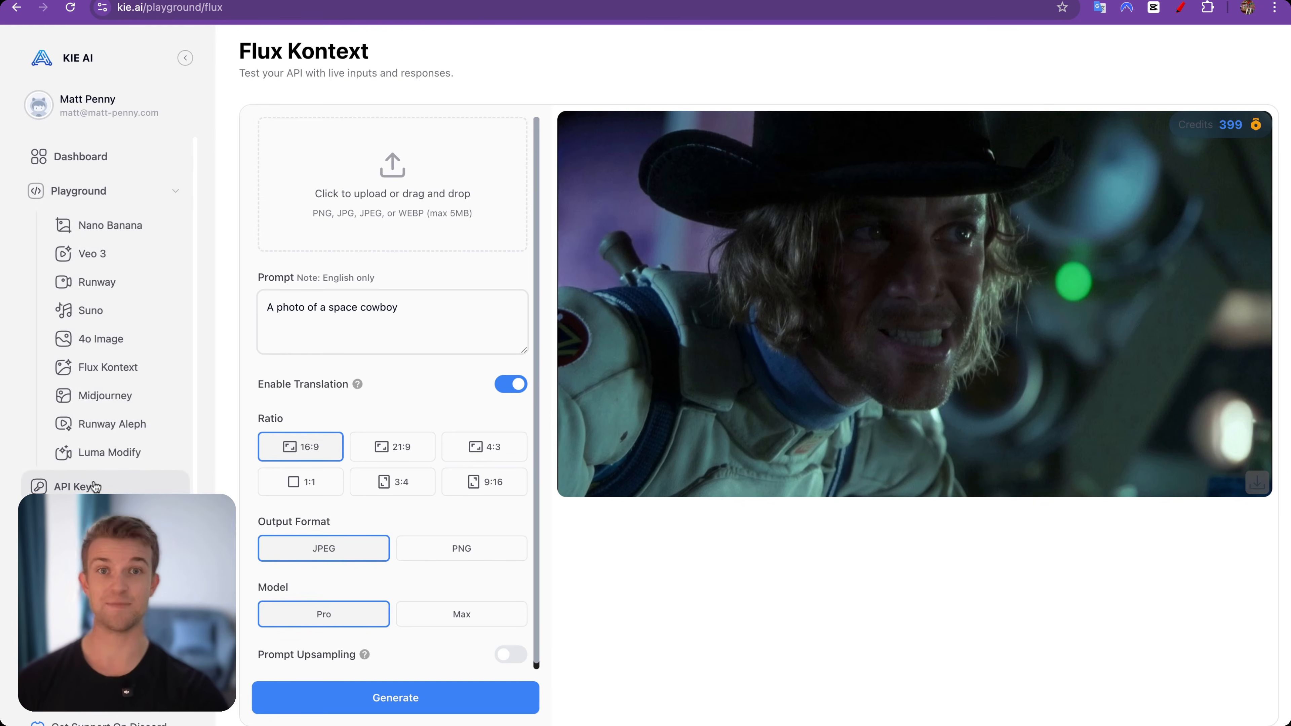
View the API key page and its key creation form, closing the form without creating a key
click(95, 486)
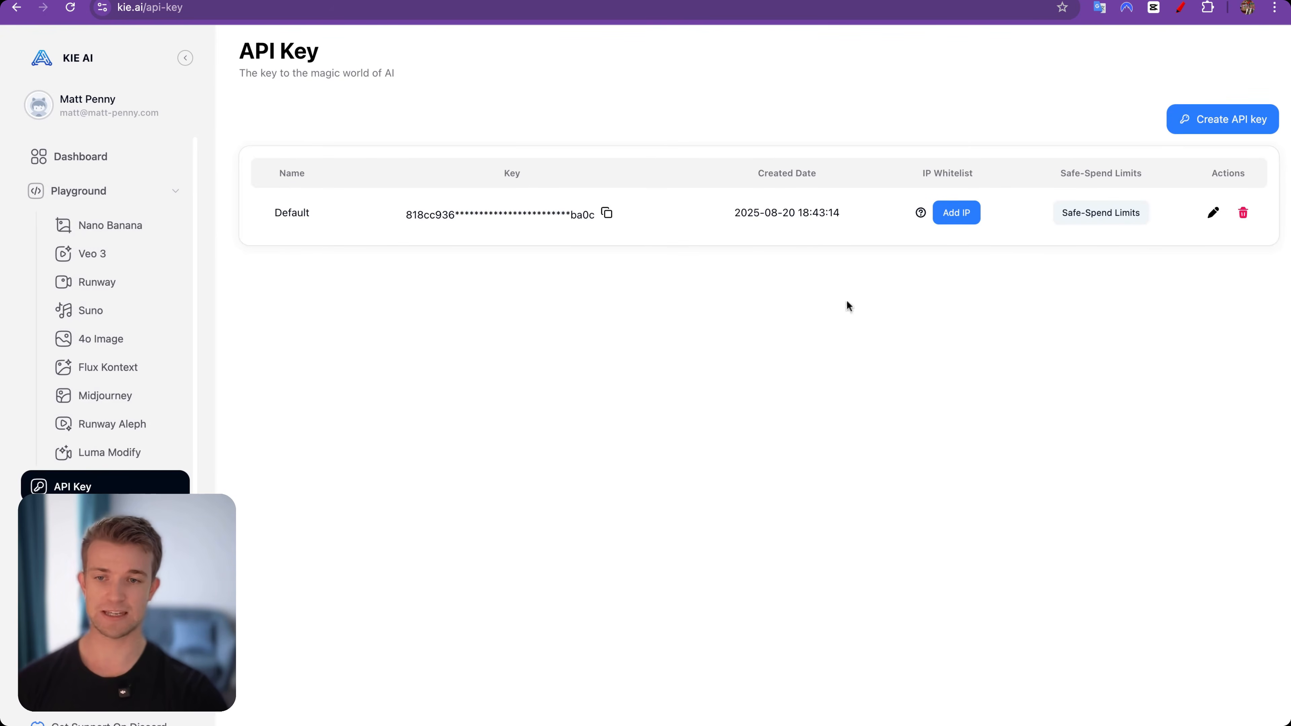
click(1218, 120)
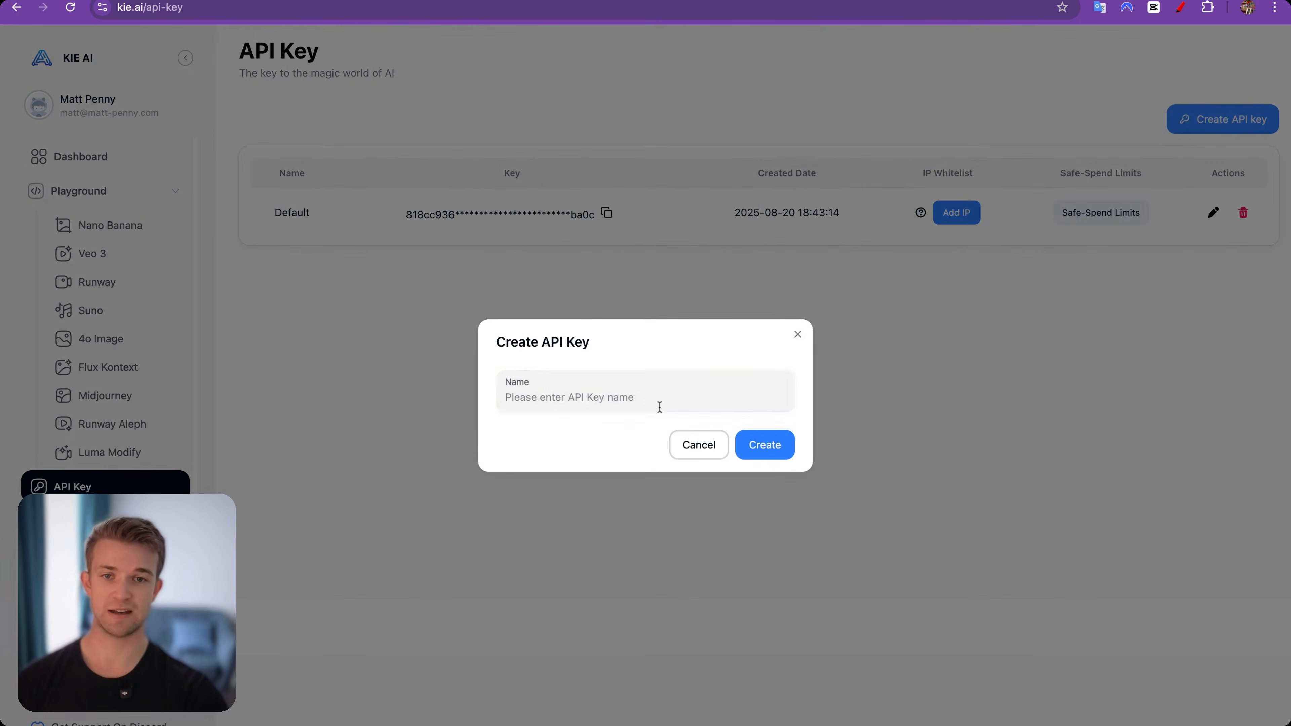
click(611, 398)
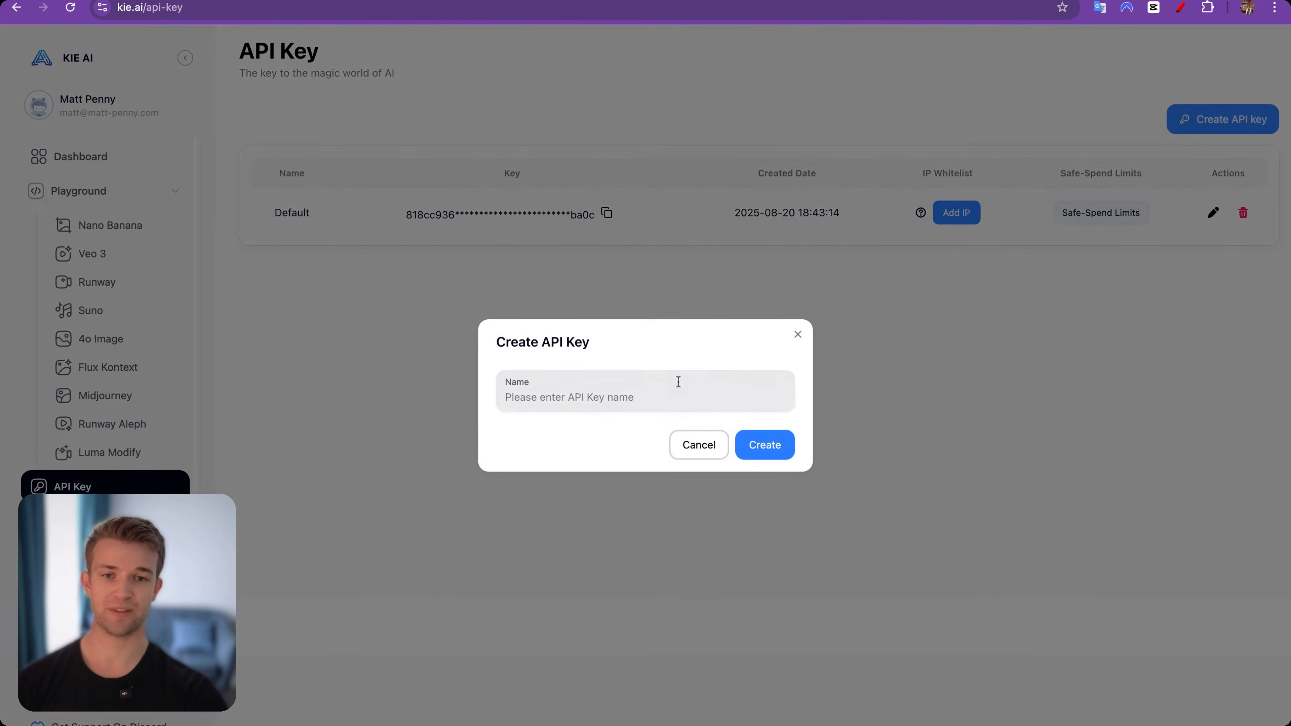
click(797, 334)
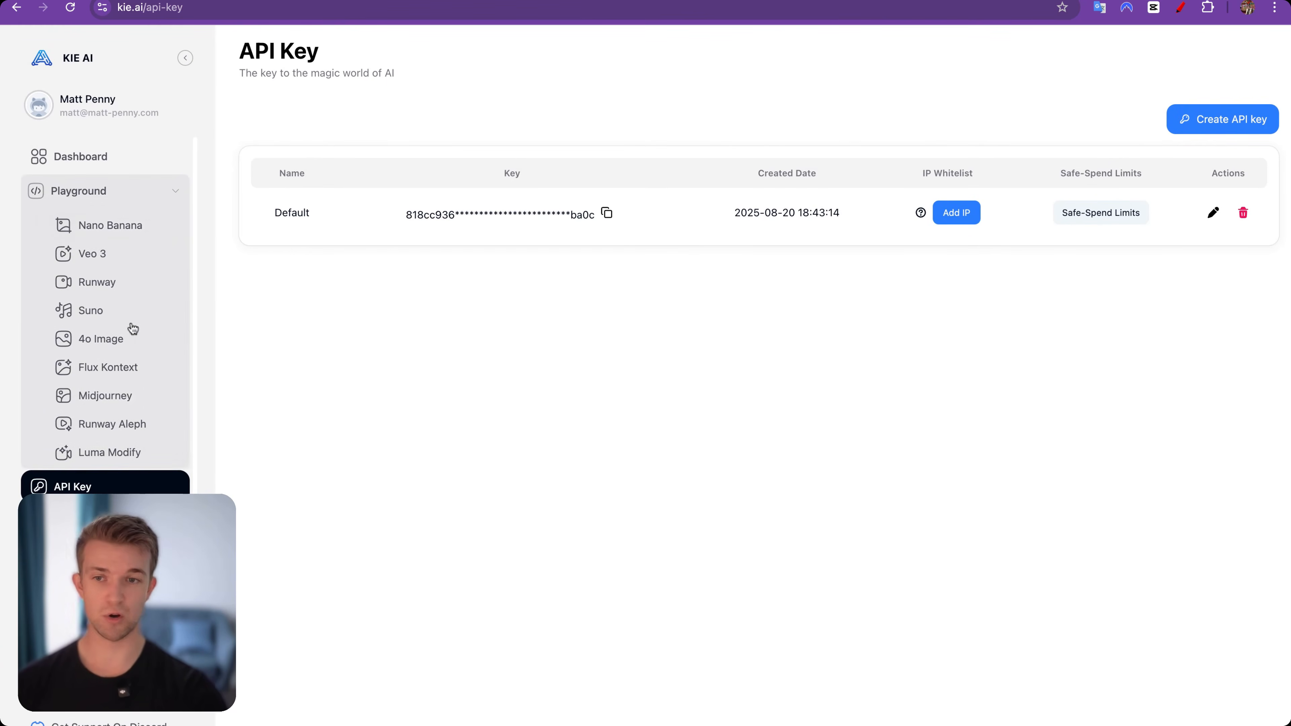
Examine the Nano Banana Edit model's pricing, prompt, input image, output settings and example result, and switch to the Nano Banana model type
click(116, 227)
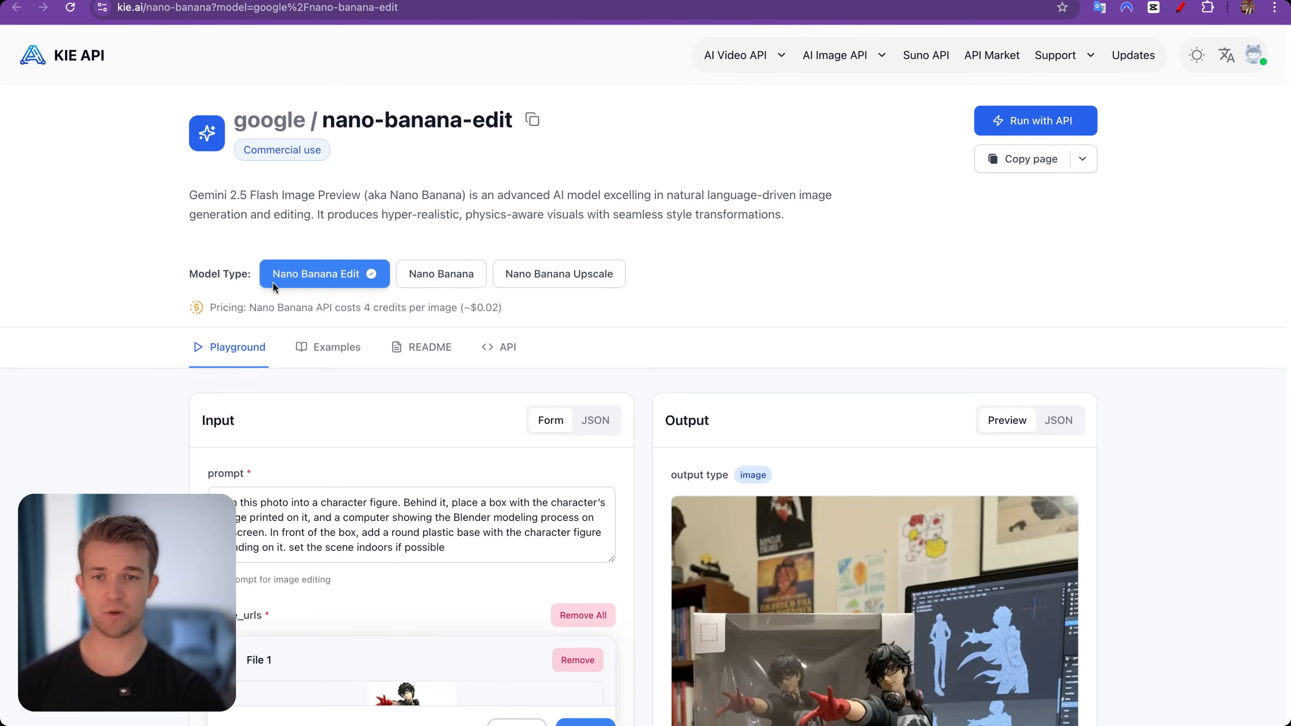
scroll(364, 244, down, 1)
scroll(365, 241, down, 1)
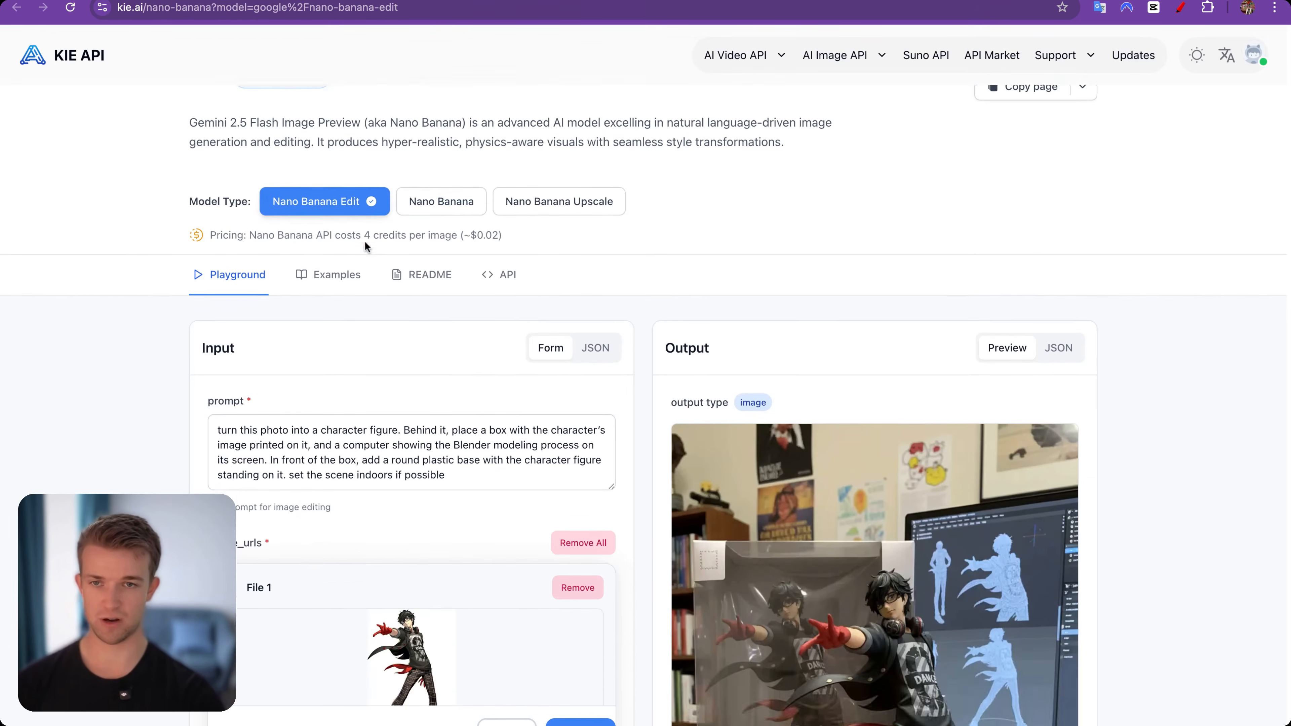
scroll(364, 241, up, 1)
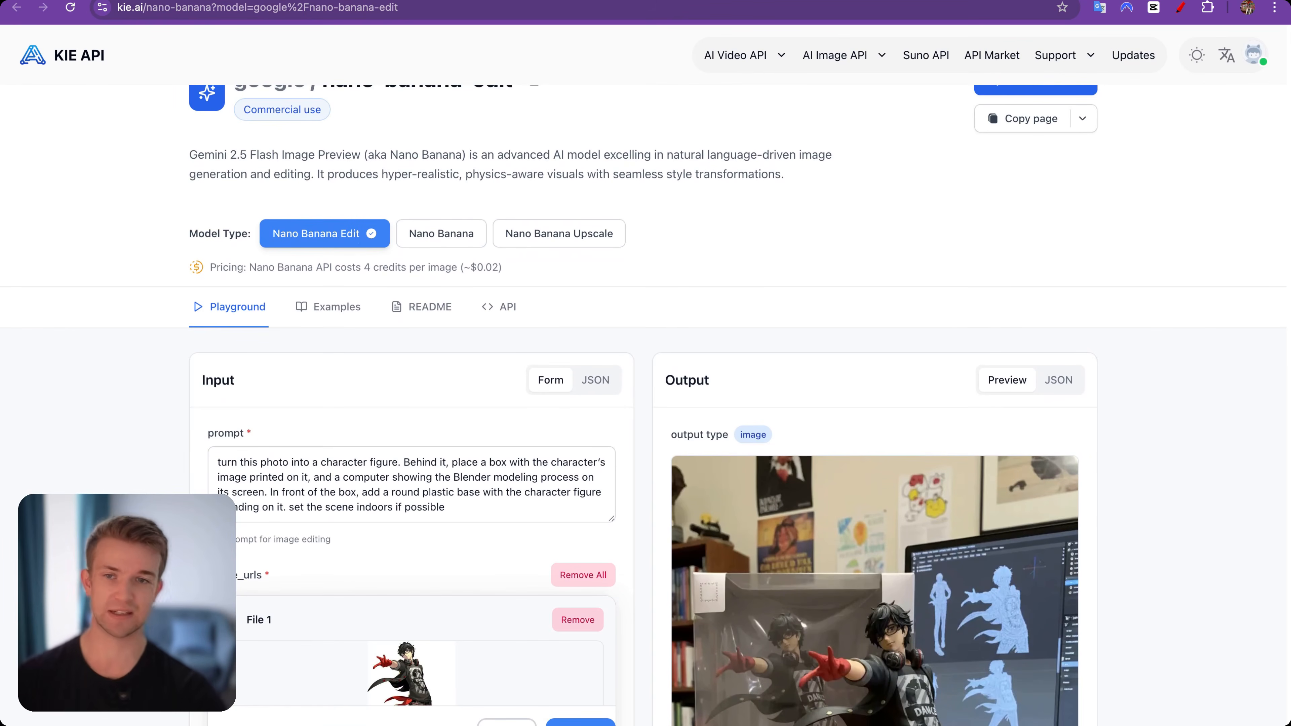
scroll(447, 491, down, 5)
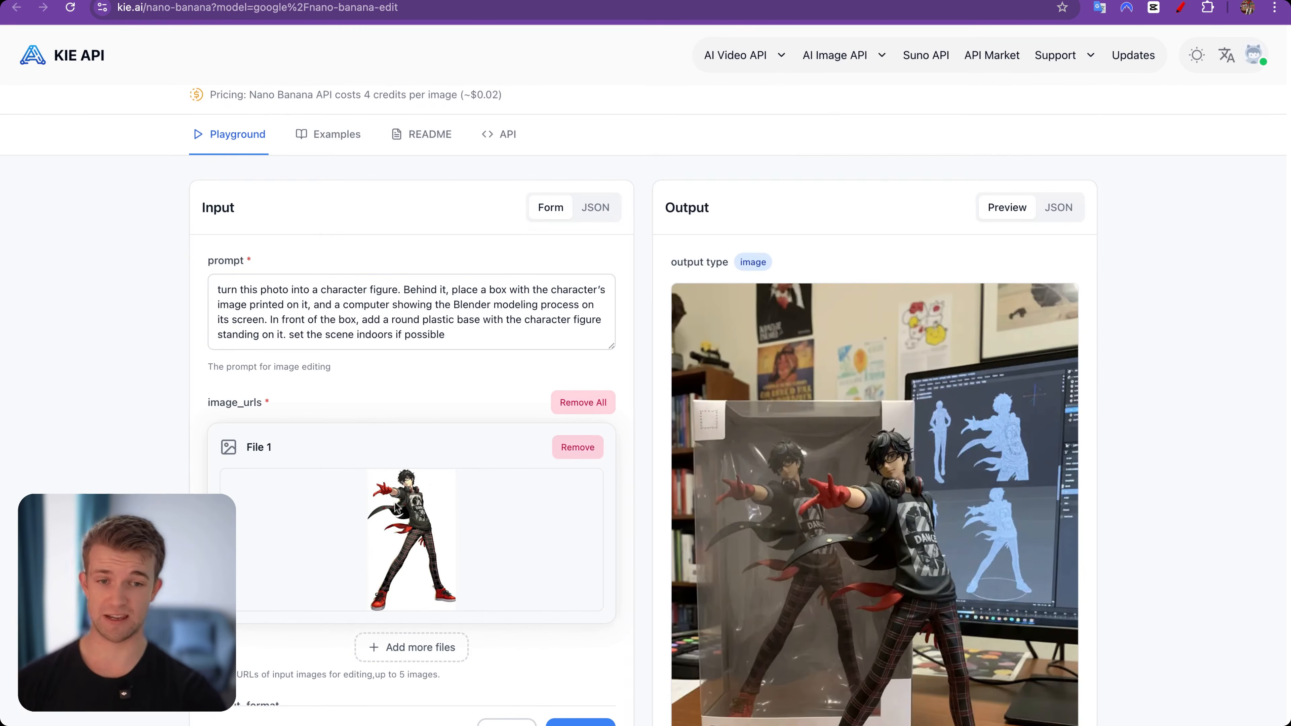
scroll(396, 507, down, 3)
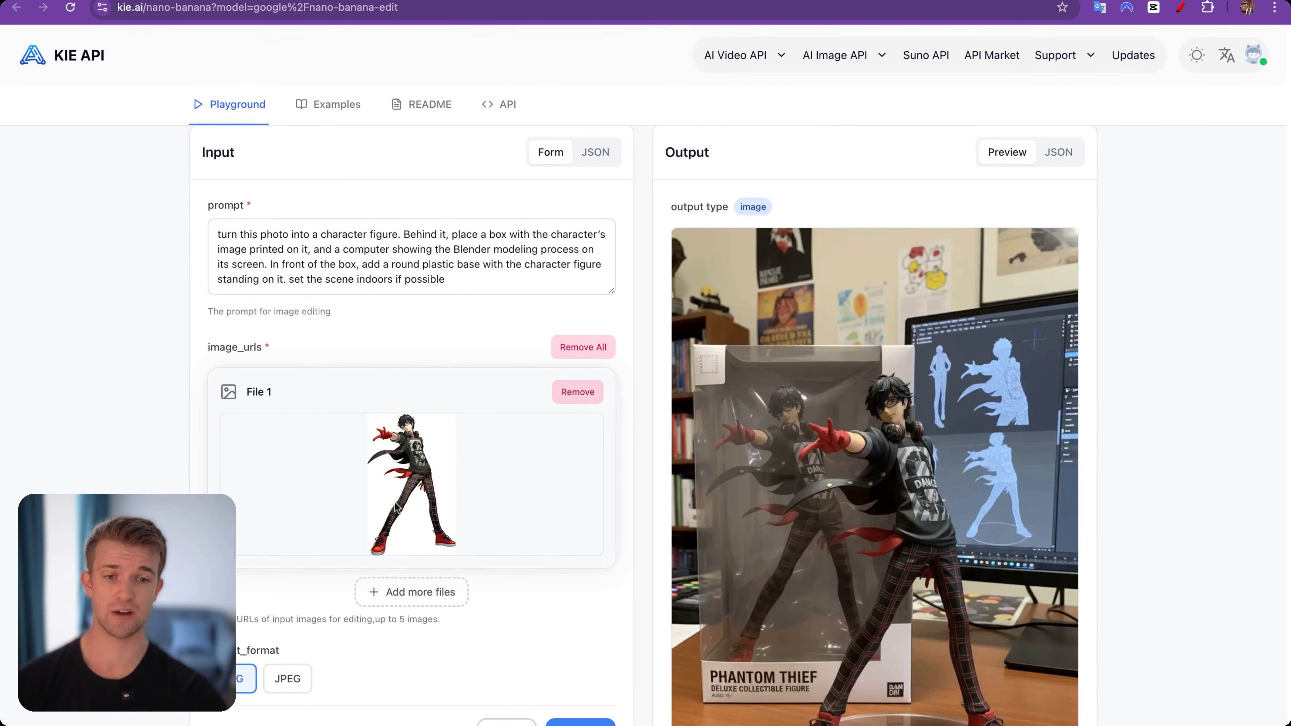
scroll(452, 473, up, 1)
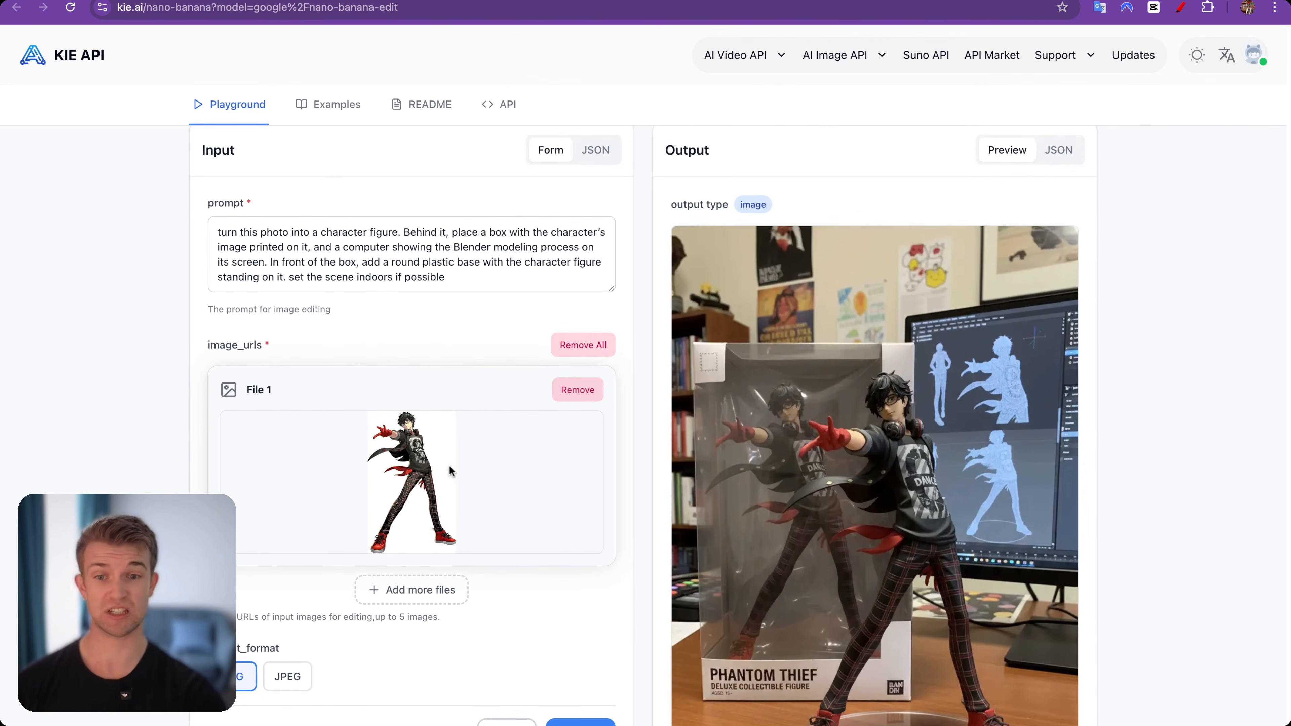
scroll(813, 437, down, 2)
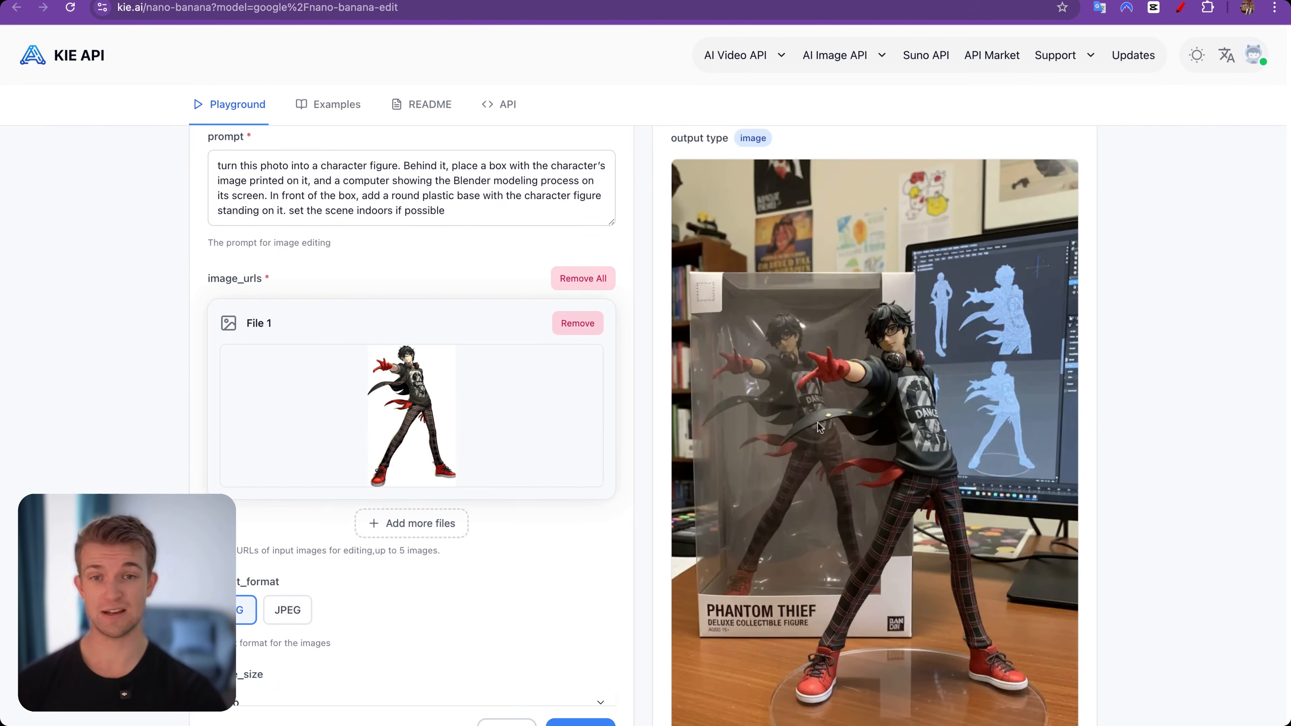
scroll(814, 431, down, 2)
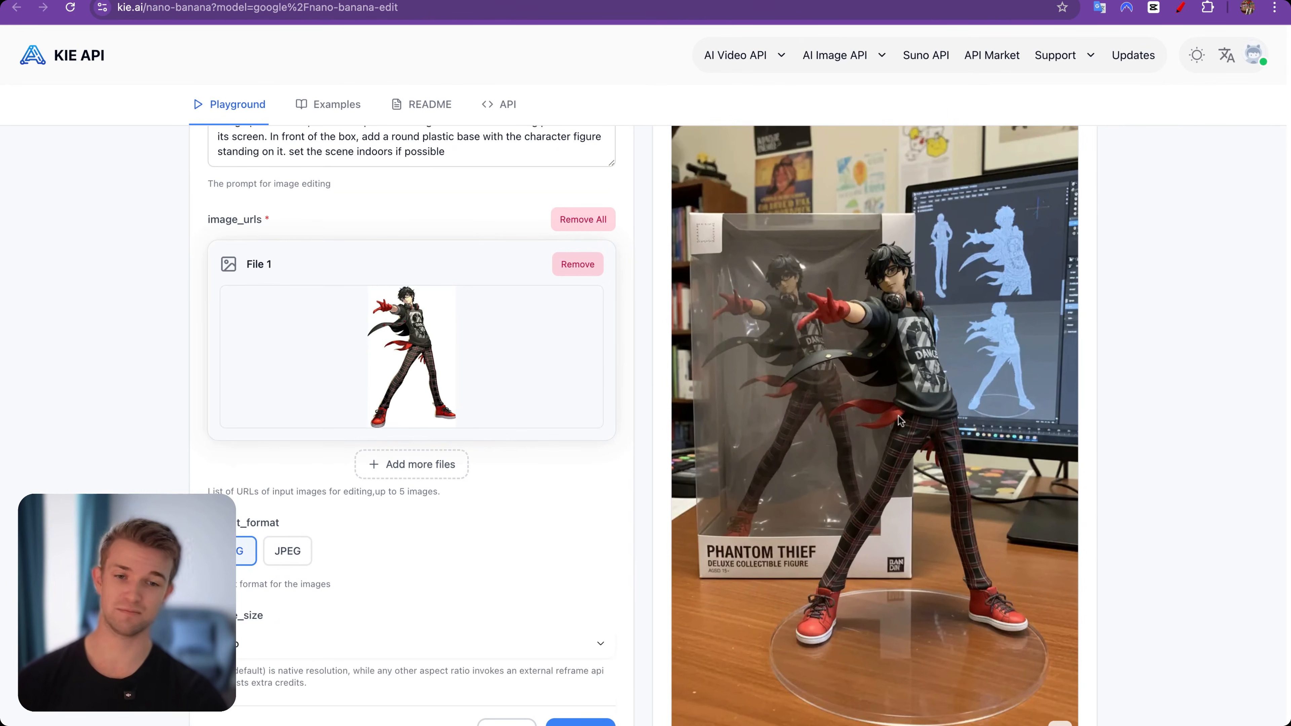
scroll(647, 376, up, 4)
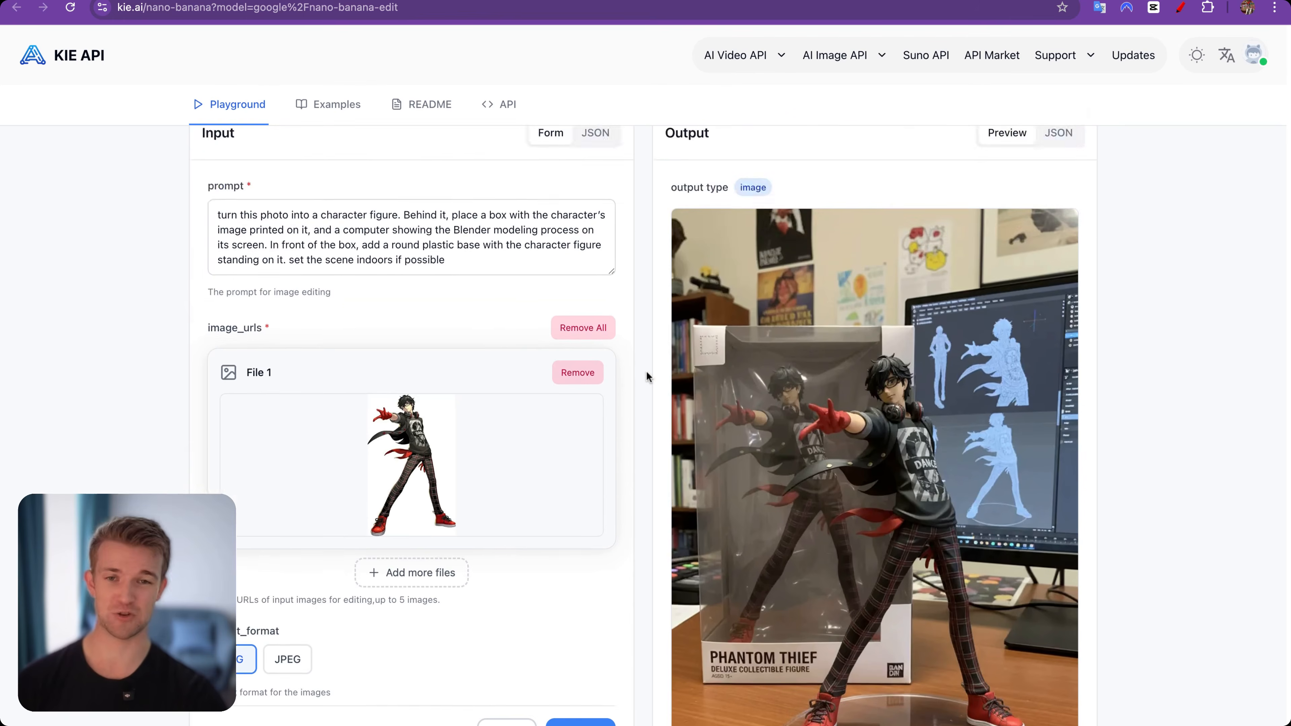
scroll(647, 377, up, 6)
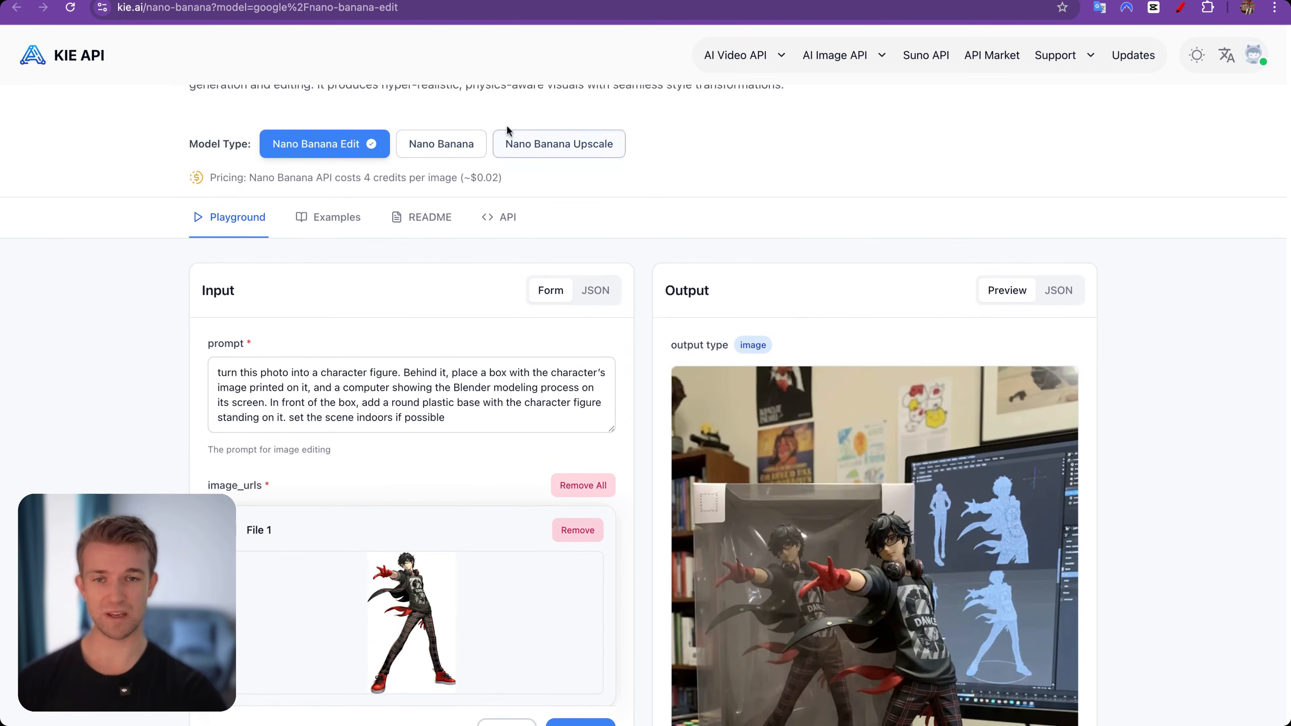
click(422, 151)
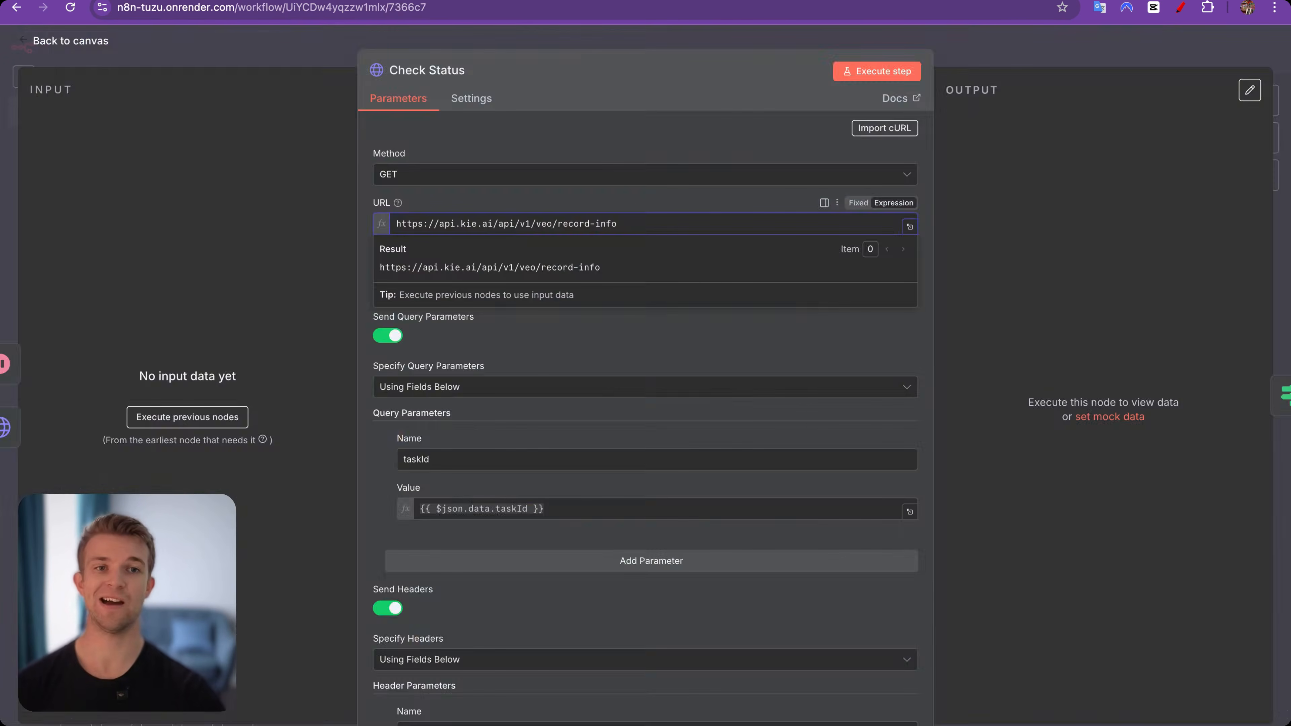
Close the Check Status node in the n8n workflow and inspect the Nano Banana node chain on the canvas
key(Escape)
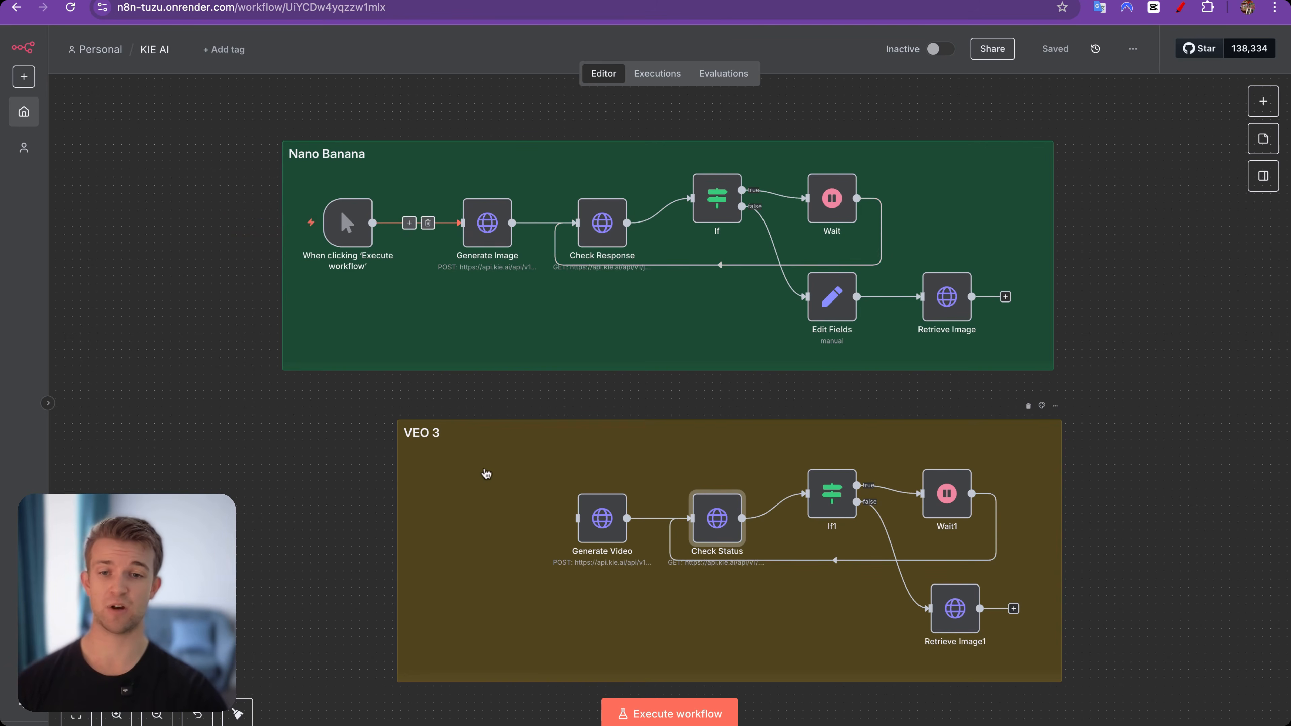
scroll(527, 277, up, 5)
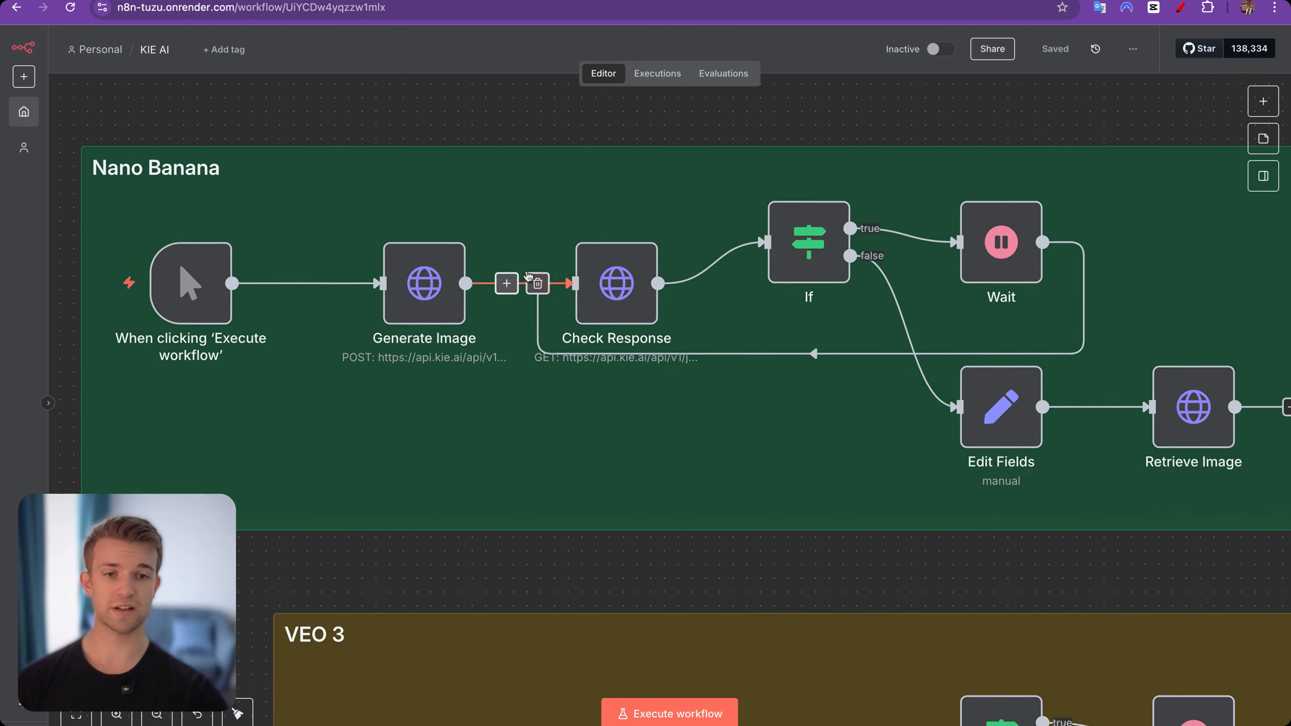
scroll(508, 299, down, 4)
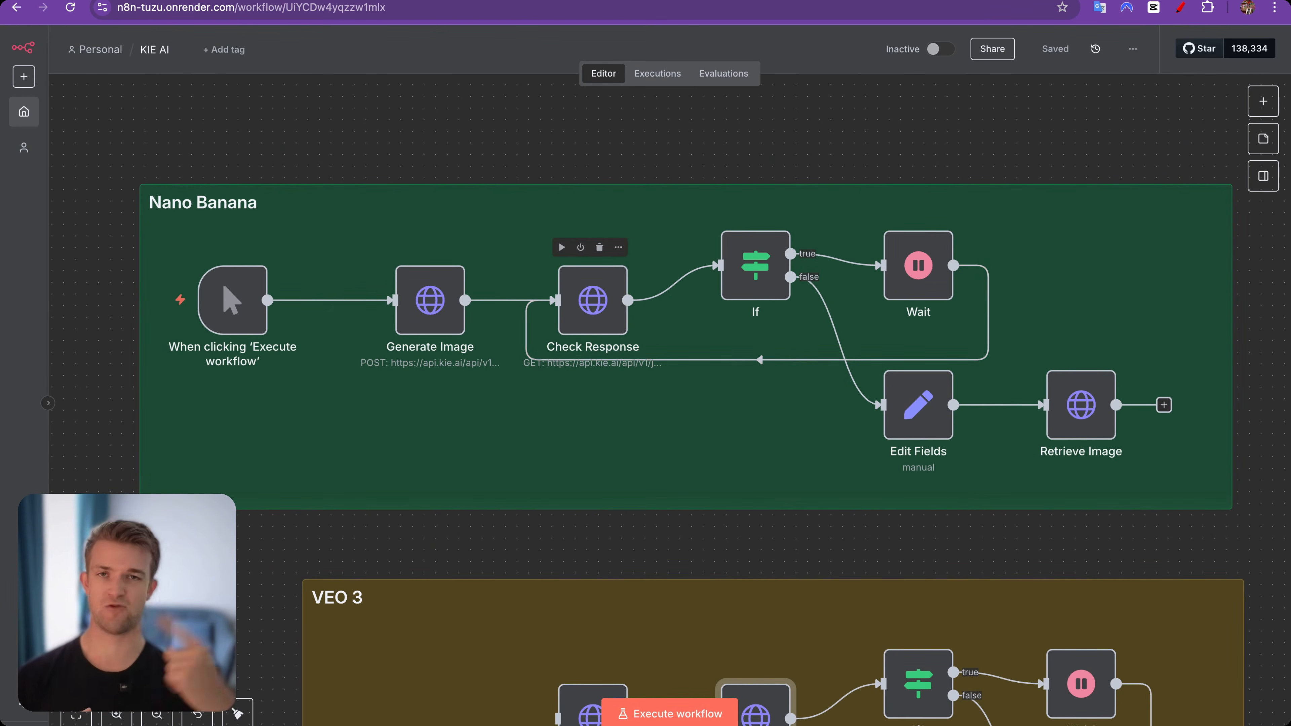
scroll(1044, 556, down, 3)
scroll(1044, 555, right, 1)
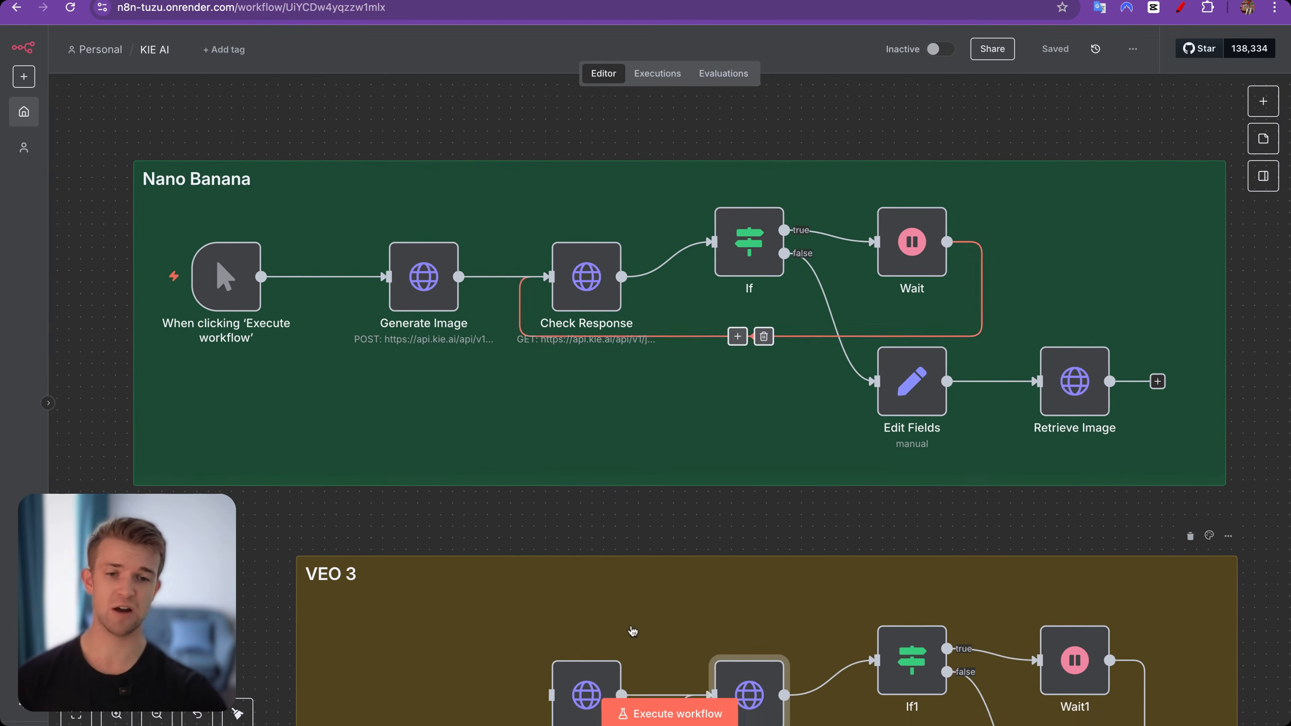
scroll(513, 475, up, 3)
scroll(513, 475, left, 1)
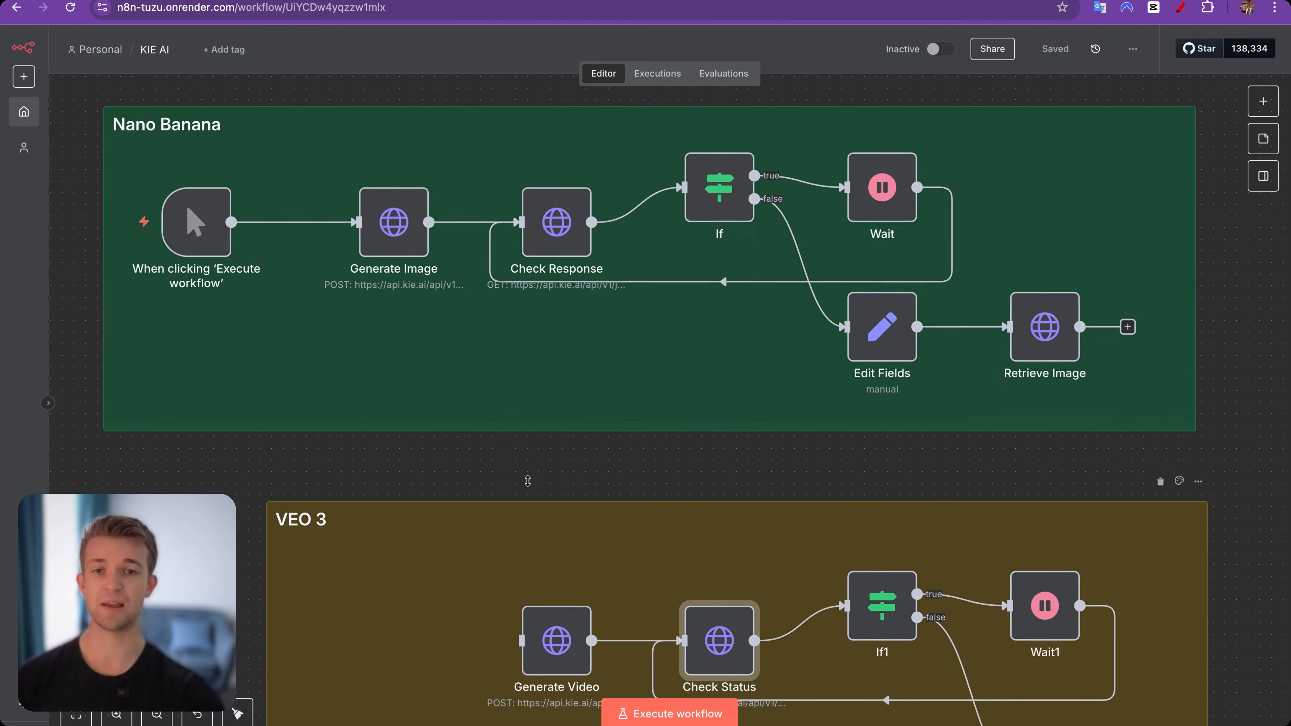
scroll(528, 480, down, 2)
scroll(527, 481, right, 1)
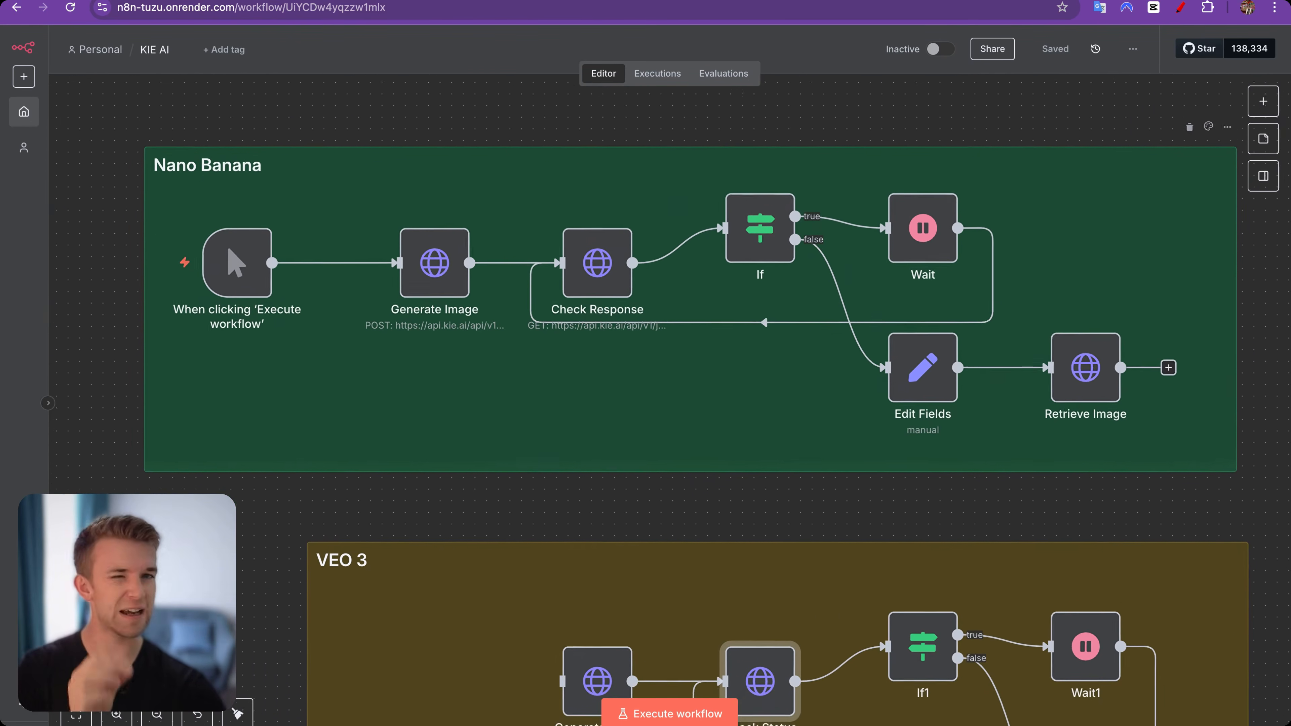
scroll(610, 468, left, 1)
scroll(610, 468, right, 1)
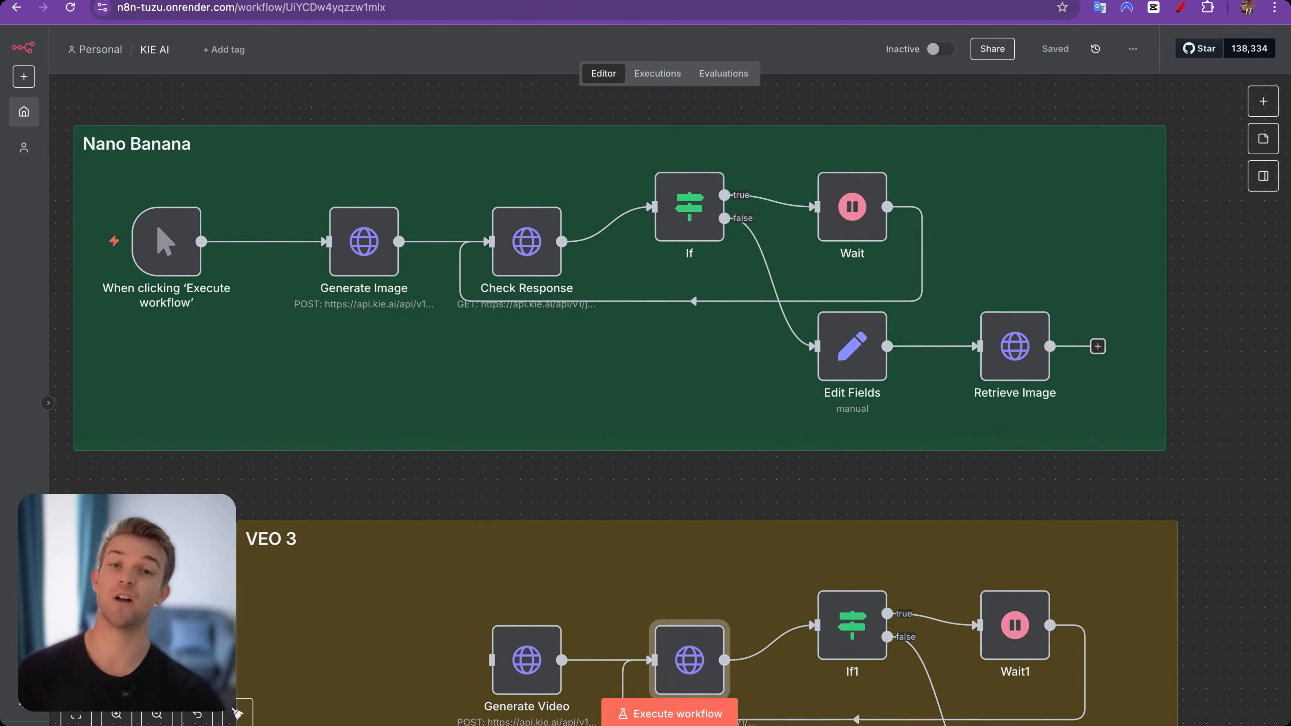
scroll(610, 468, up, 1)
scroll(610, 467, left, 1)
scroll(609, 458, down, 1)
scroll(610, 458, left, 1)
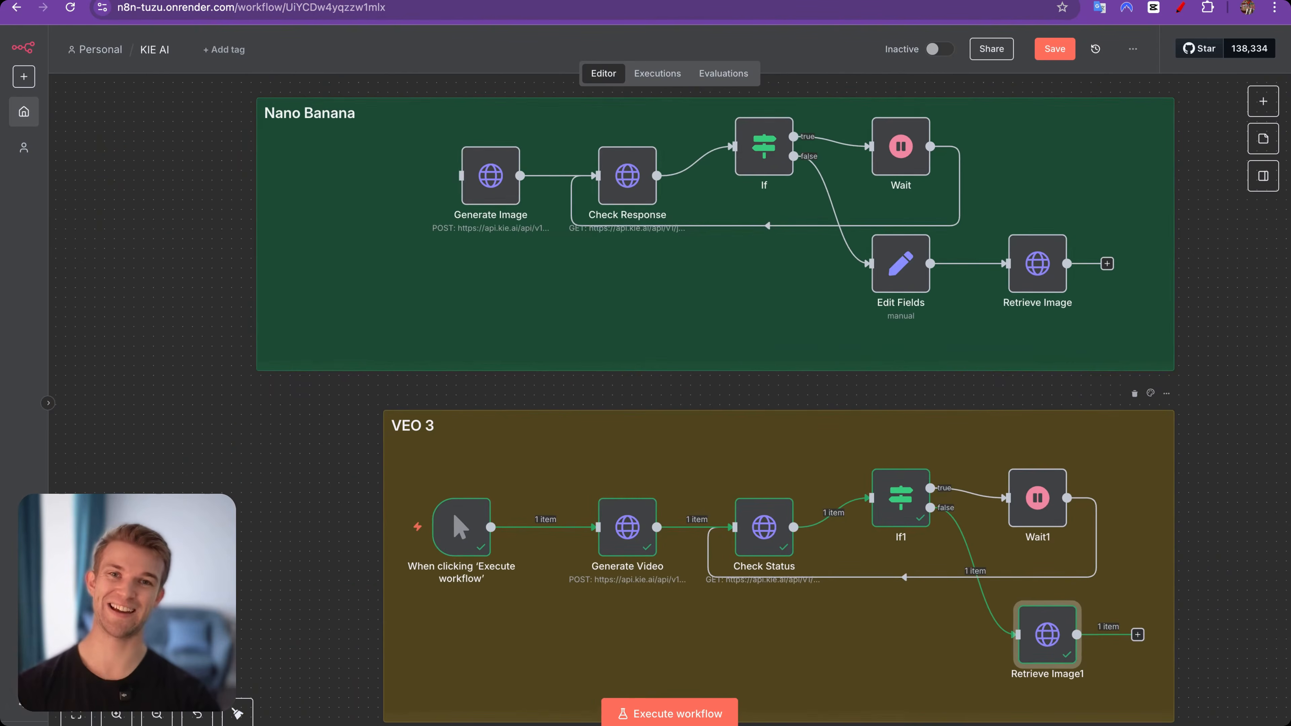
scroll(712, 458, left, 1)
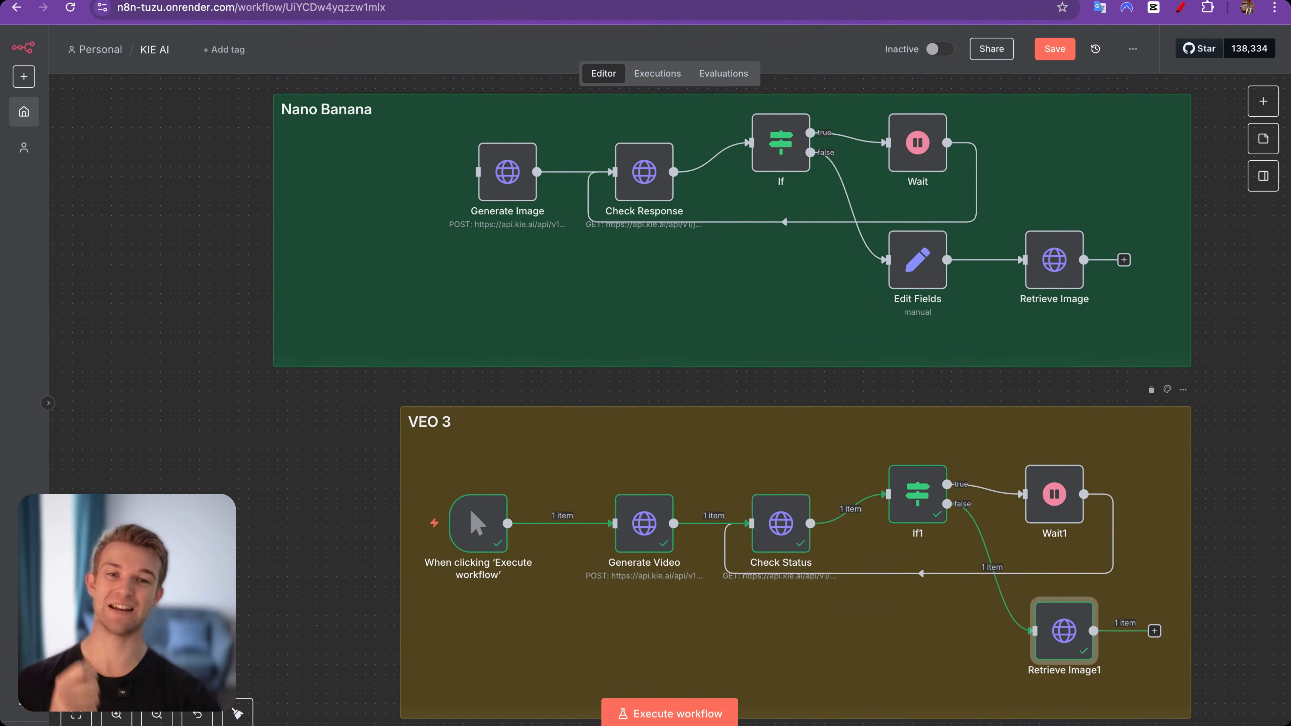
scroll(711, 457, down, 1)
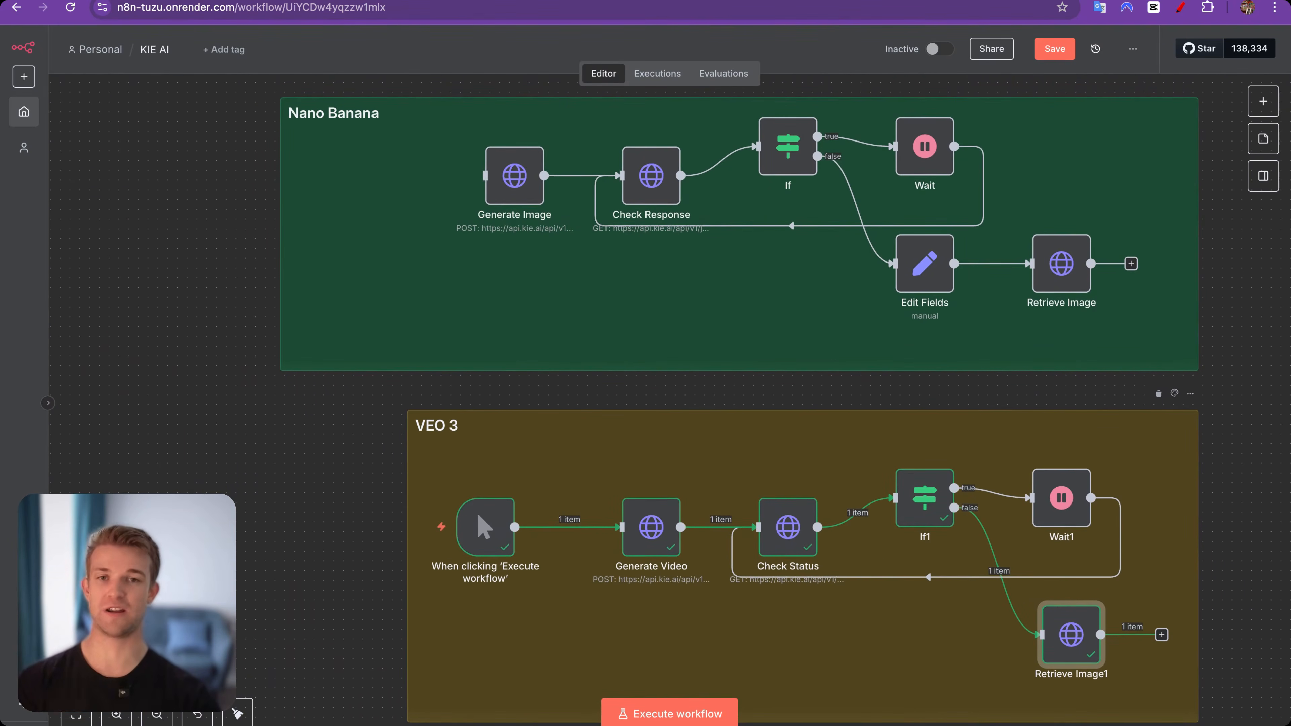
scroll(712, 457, down, 1)
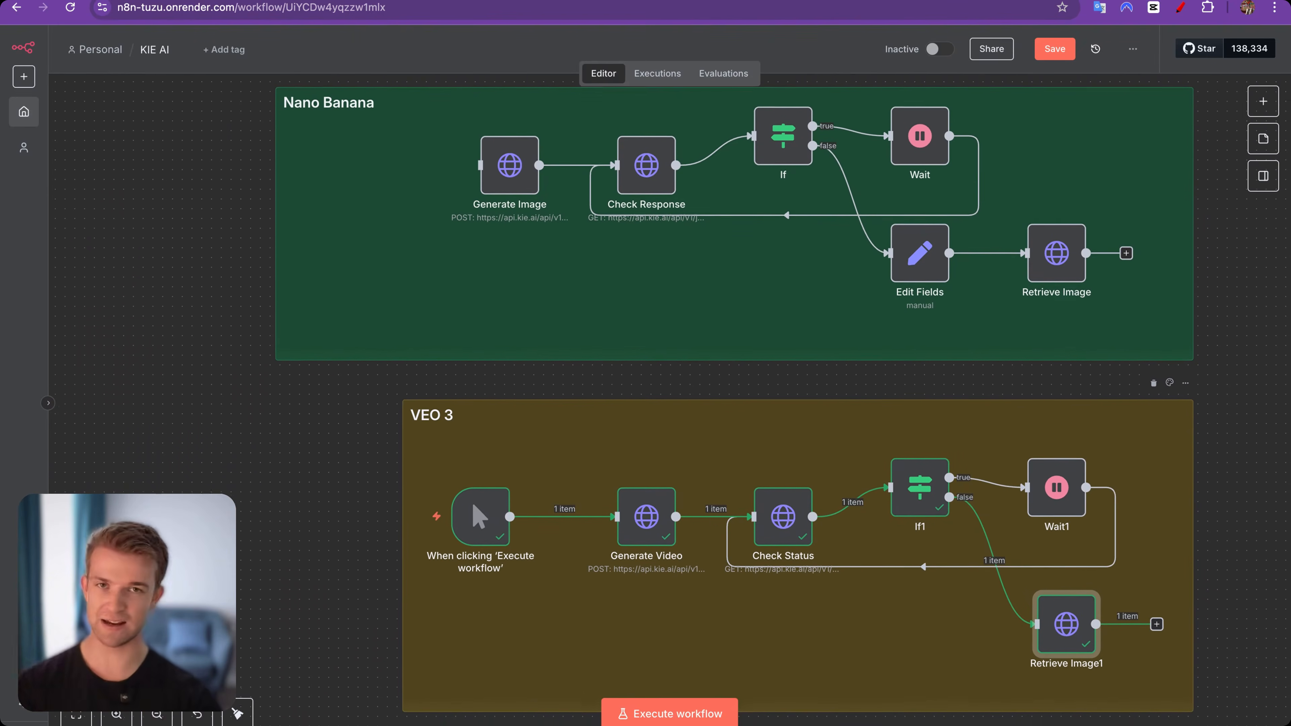
scroll(711, 457, up, 1)
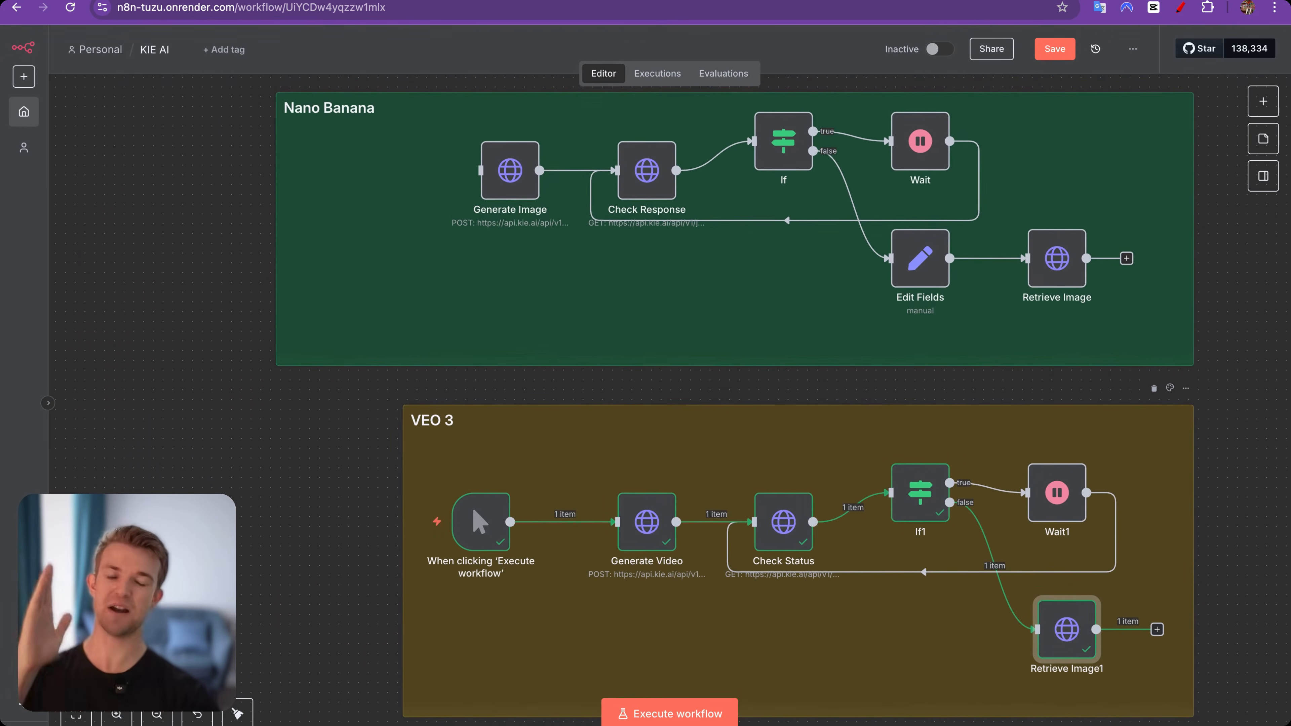
scroll(711, 407, left, 5)
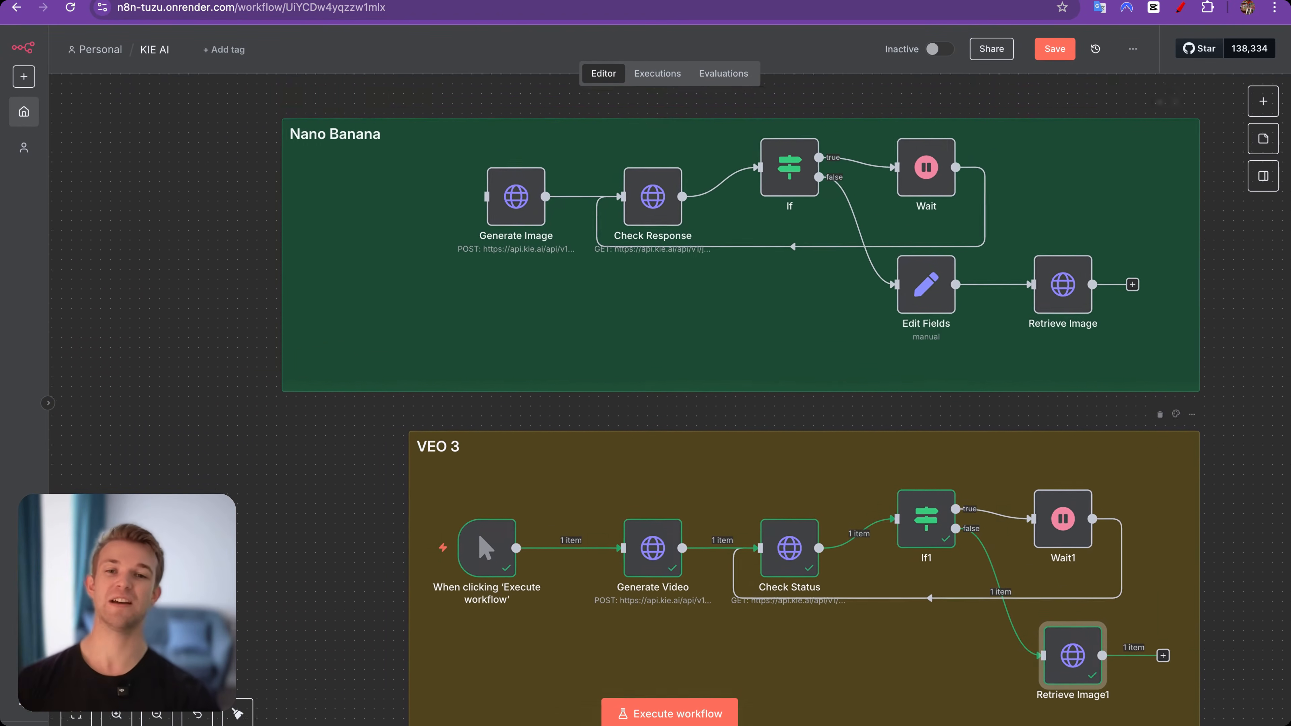
scroll(712, 407, right, 8)
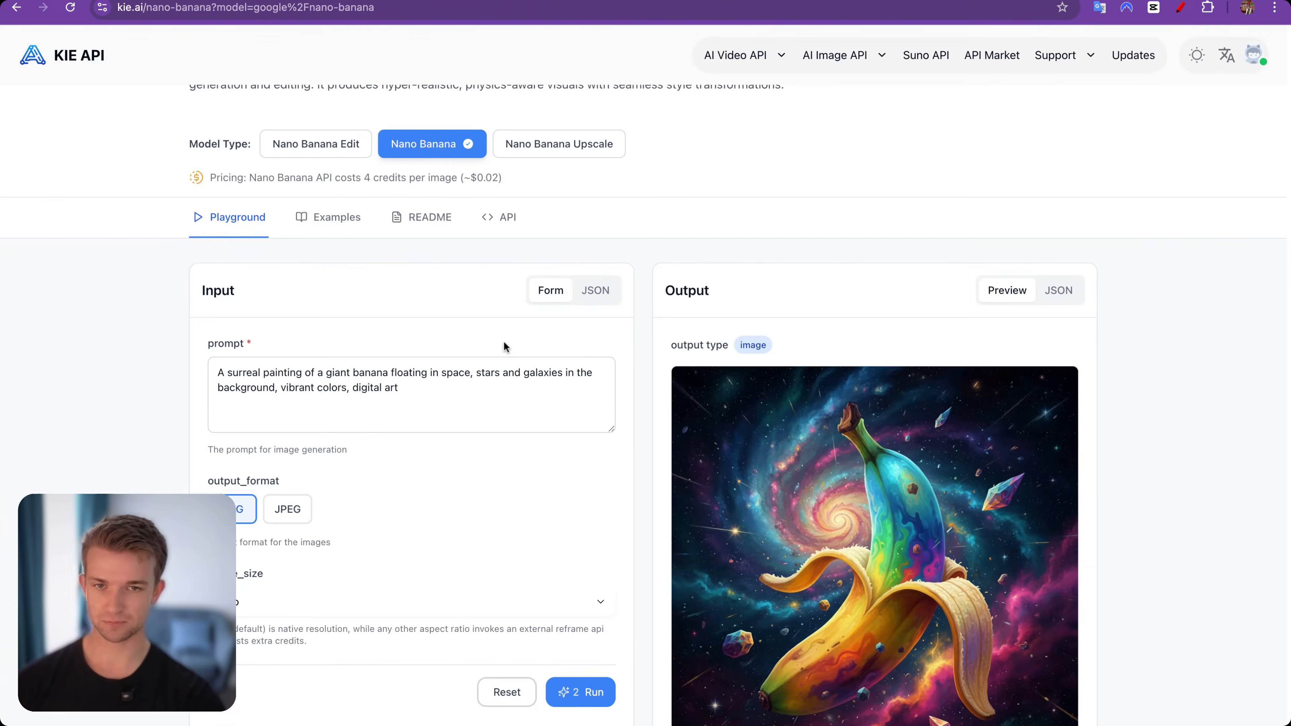
Open the Nano Banana model's API documentation and view its endpoints, authentication format and Create Task request structure
scroll(453, 305, up, 2)
scroll(458, 303, down, 1)
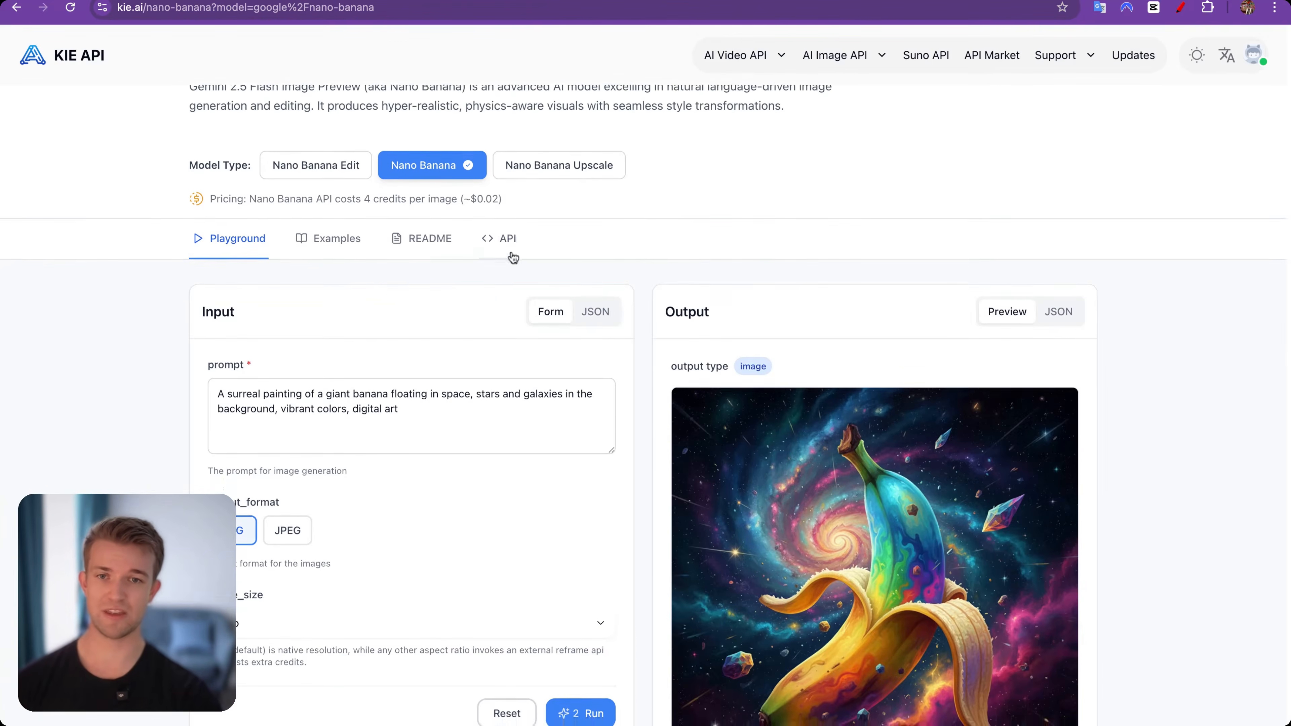
click(510, 257)
scroll(427, 450, down, 3)
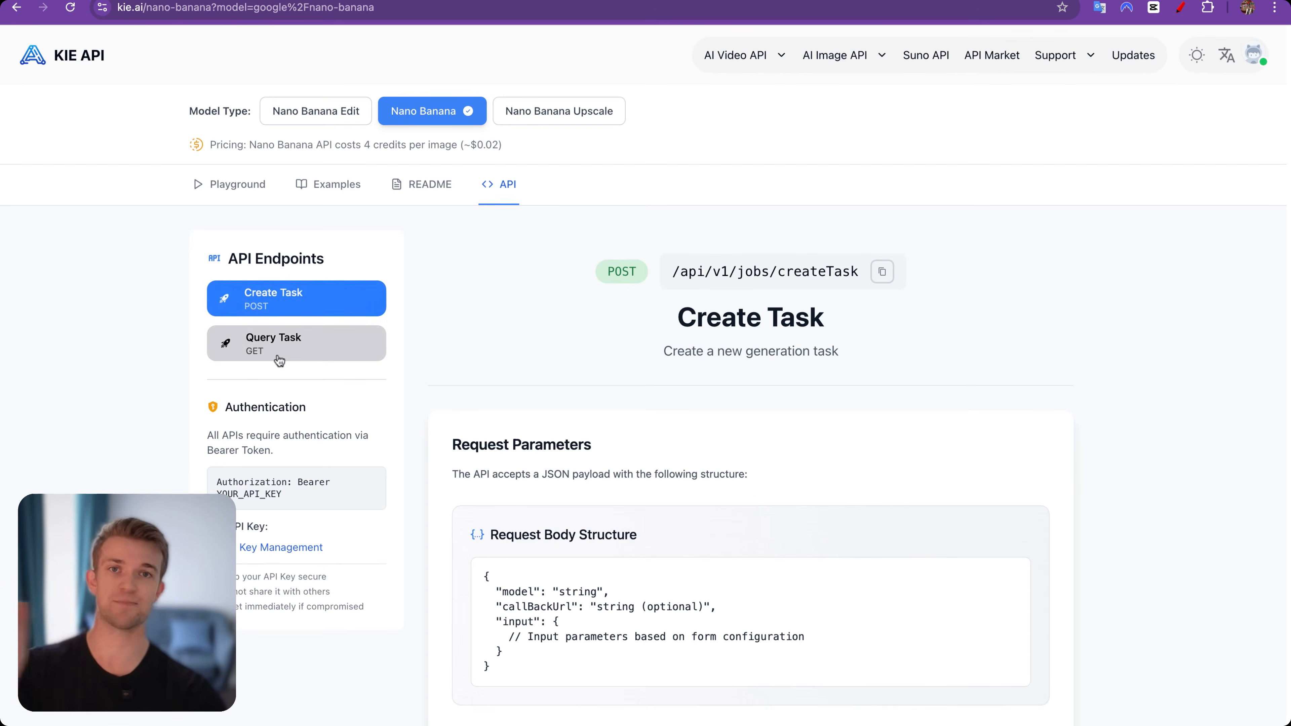
scroll(396, 409, down, 5)
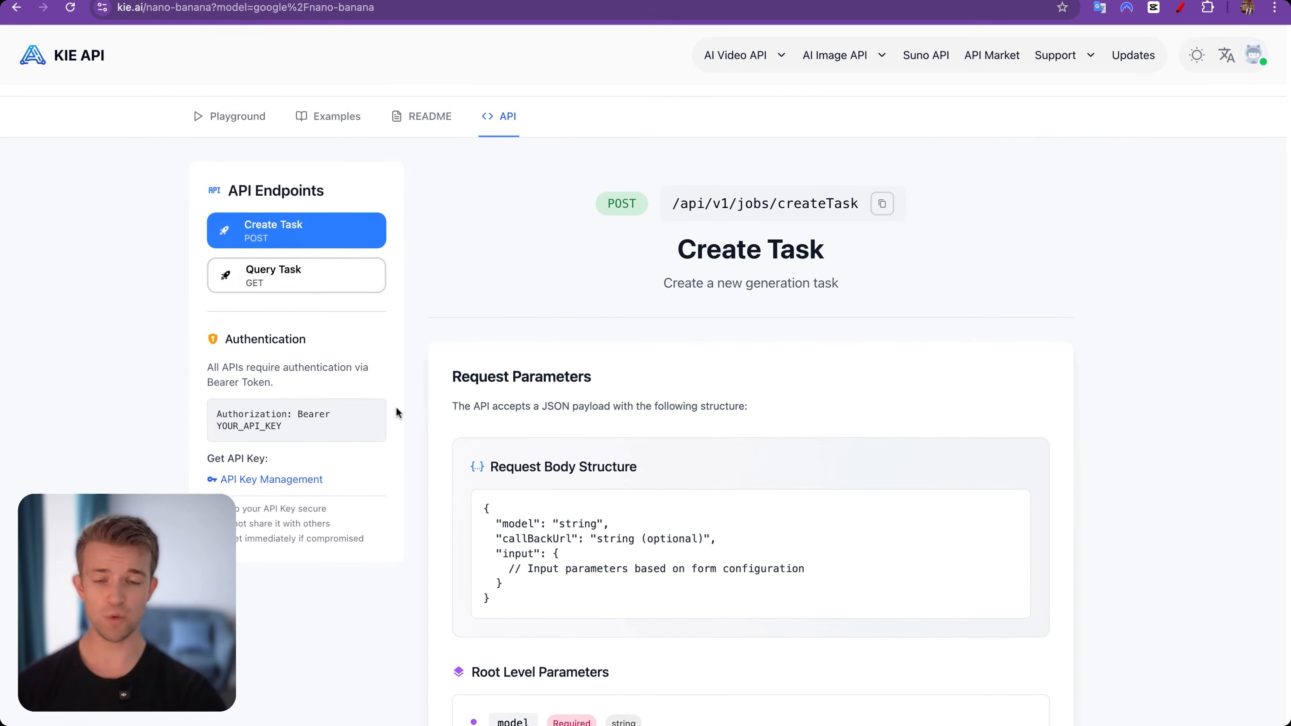
scroll(406, 416, up, 8)
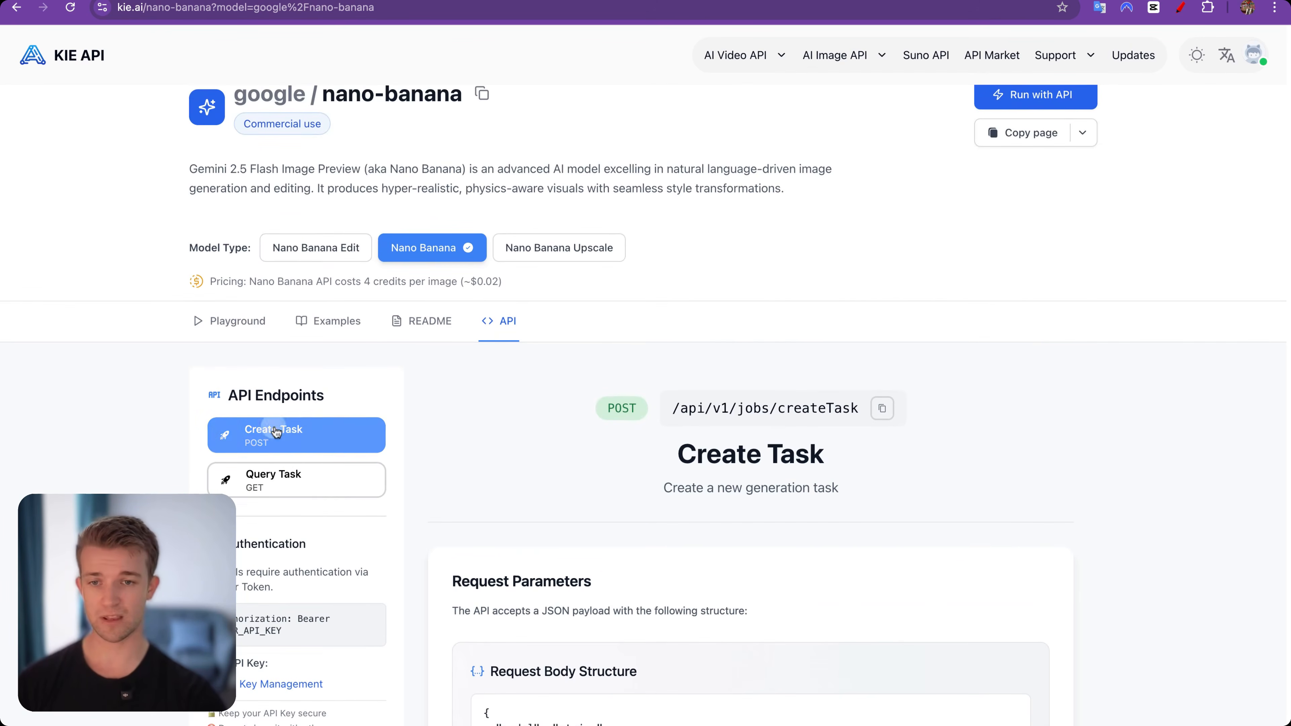
Review the Create Task input parameters and copy the cURL request example
scroll(354, 441, down, 12)
scroll(353, 440, down, 20)
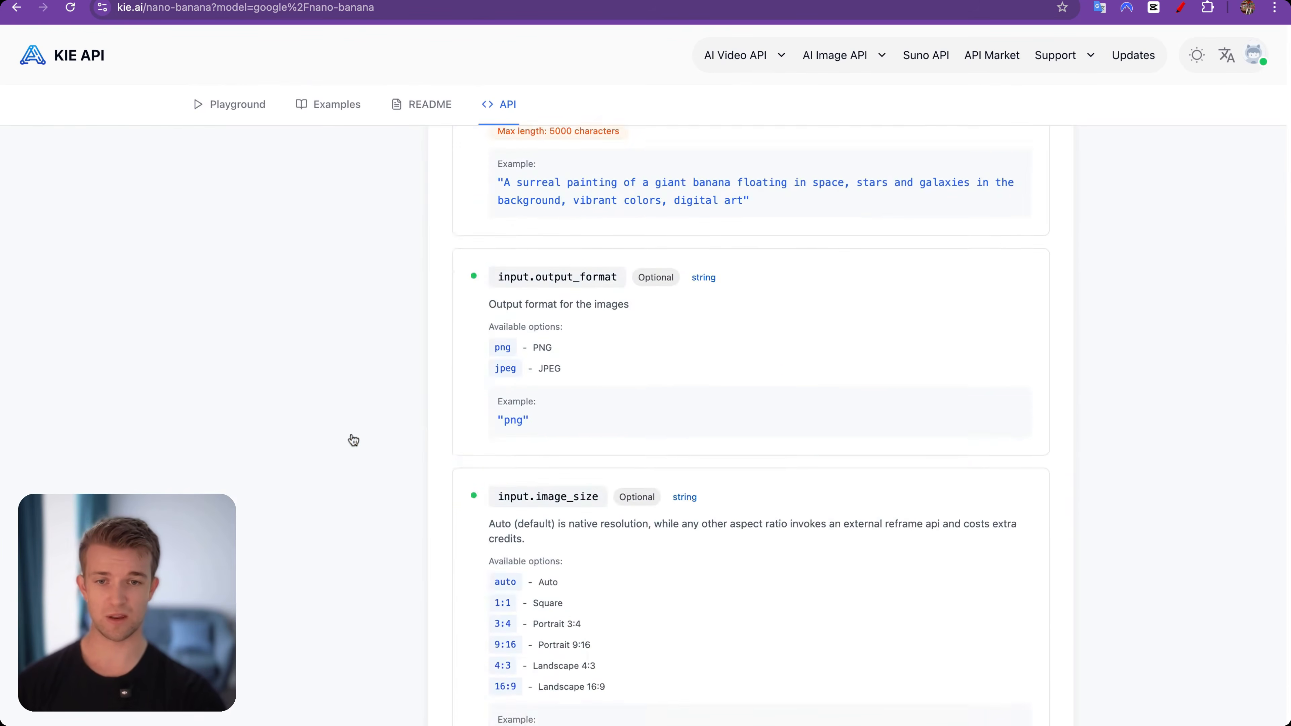
scroll(617, 387, up, 2)
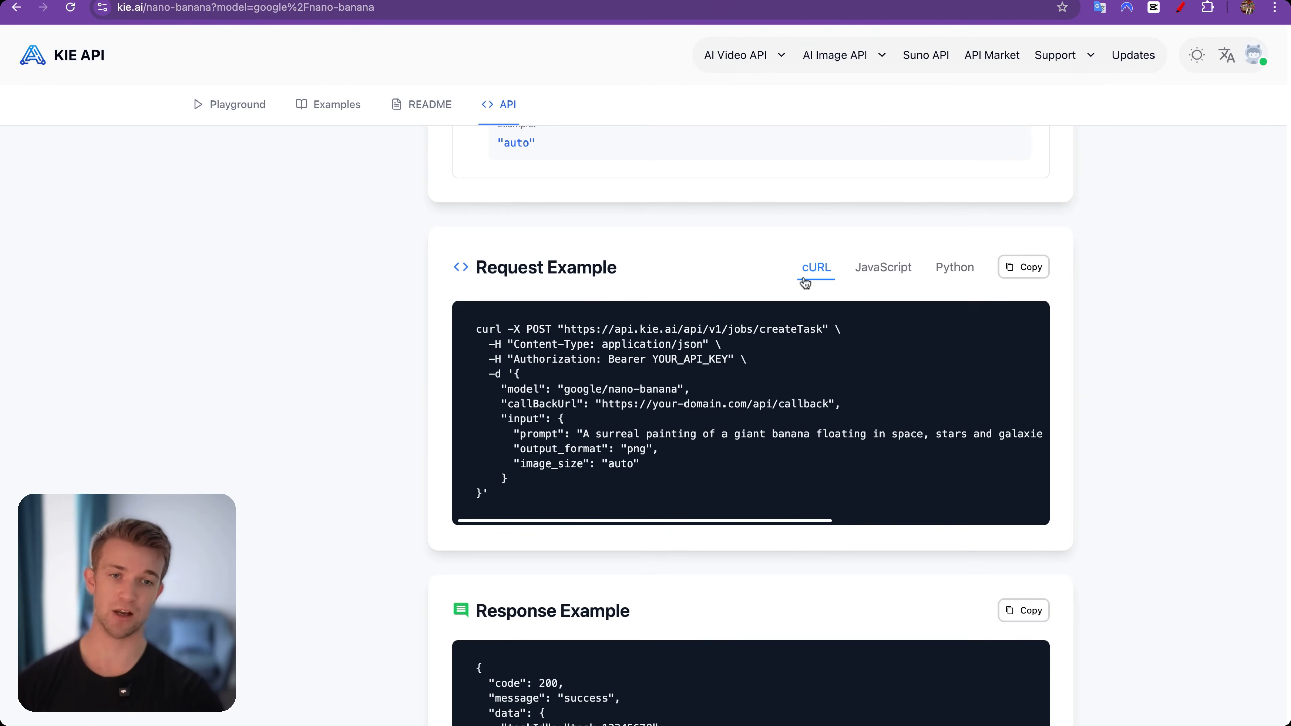
click(1017, 273)
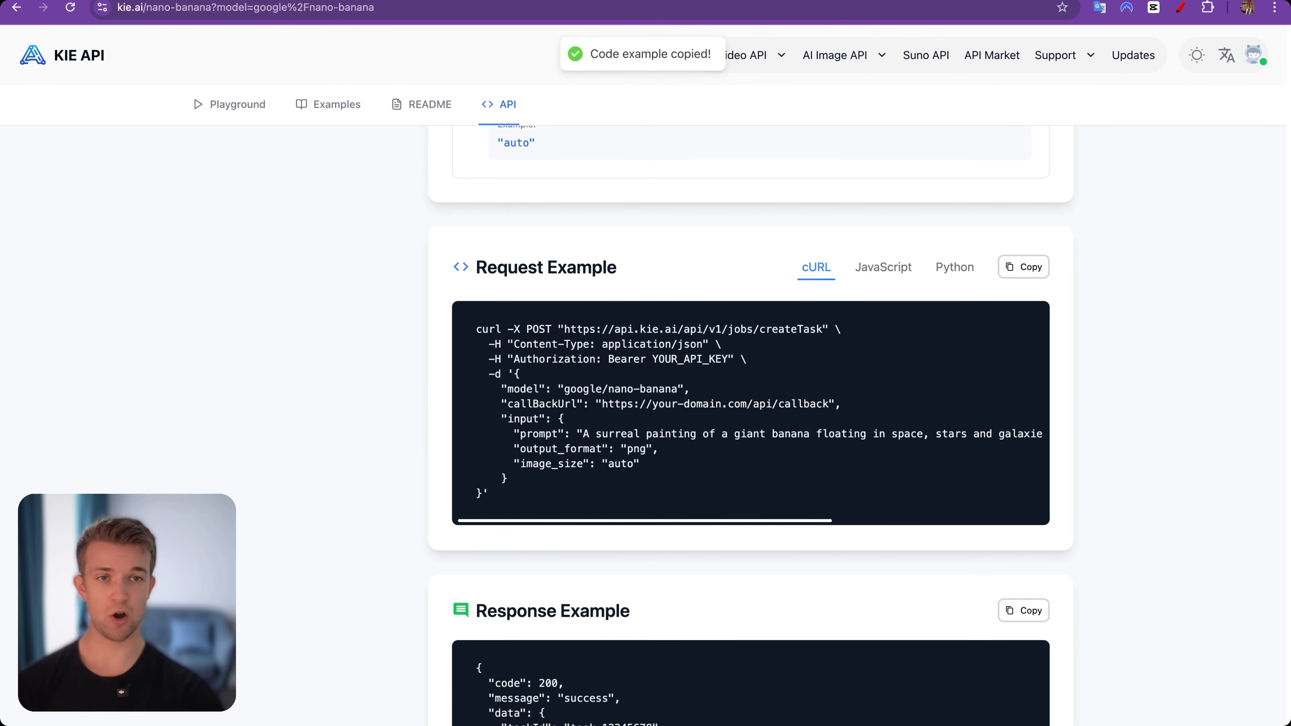
Switch to the n8n KIE AI workflow and search the available nodes for "http"
click(1026, 1)
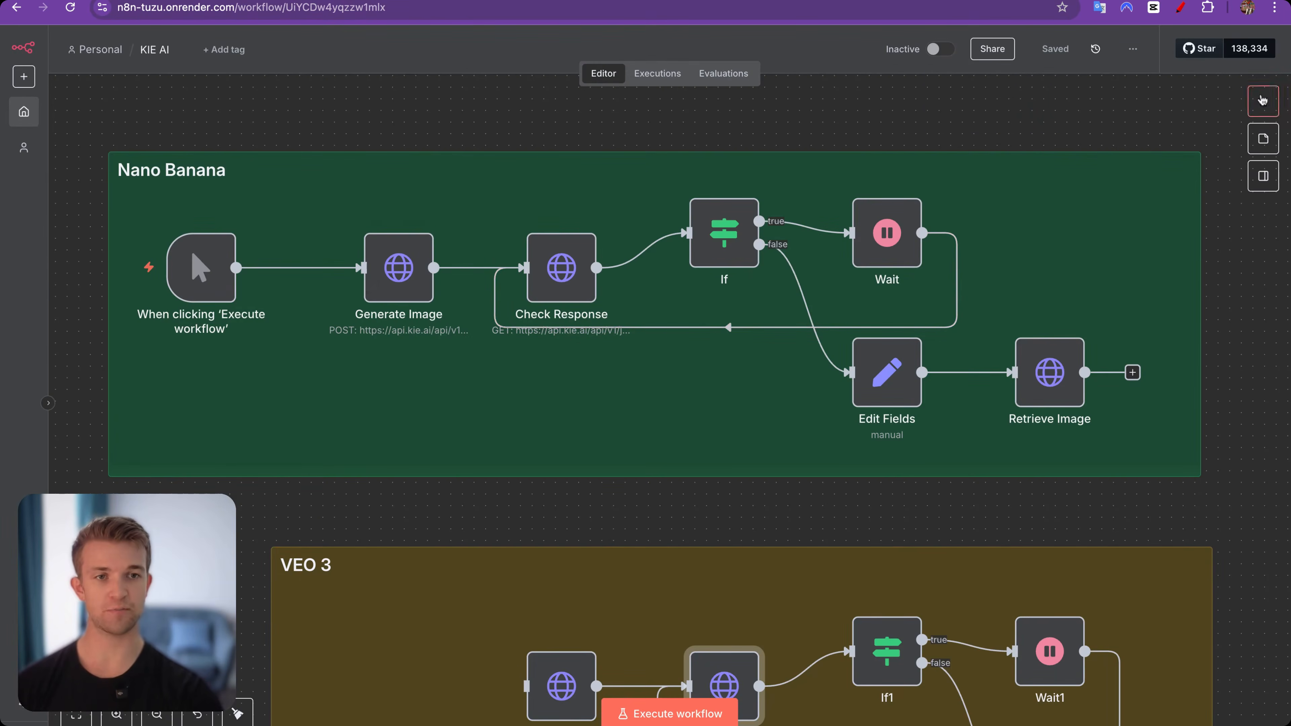
click(1263, 102)
text(http)
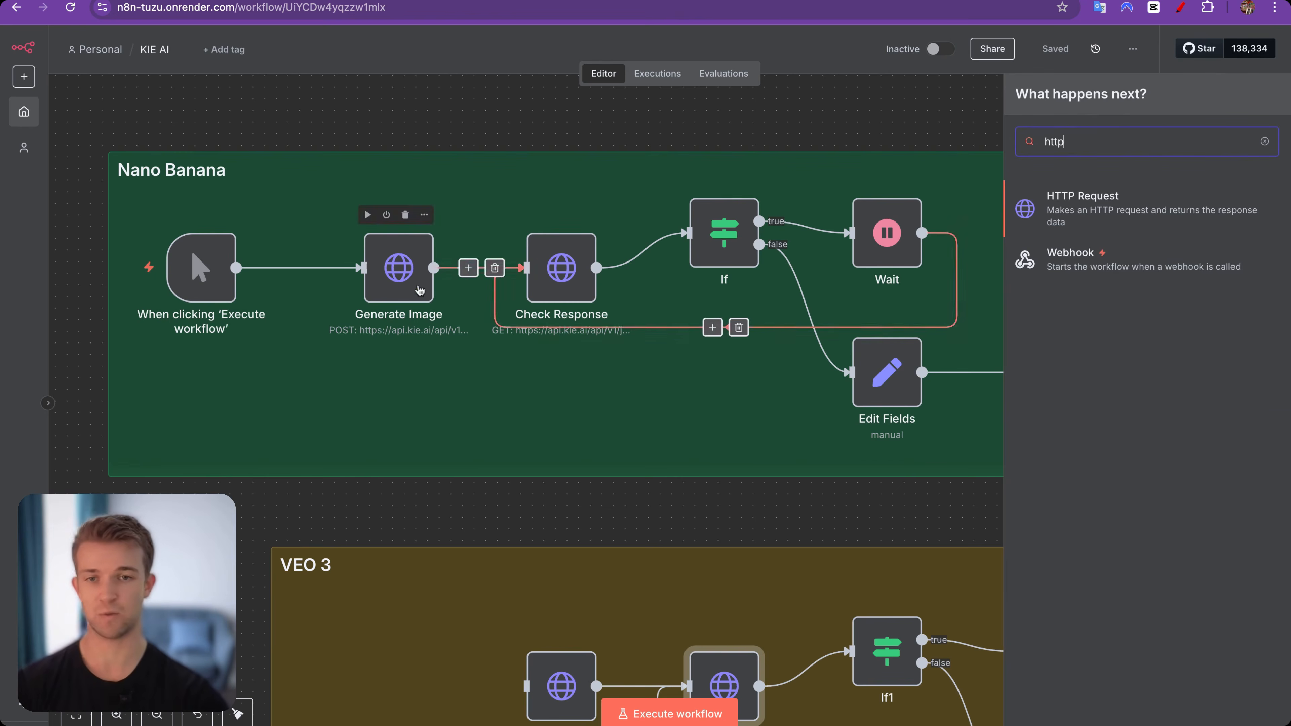
Open the Generate Image node and review its method, URL, header and body settings
click(407, 278)
double_click(407, 278)
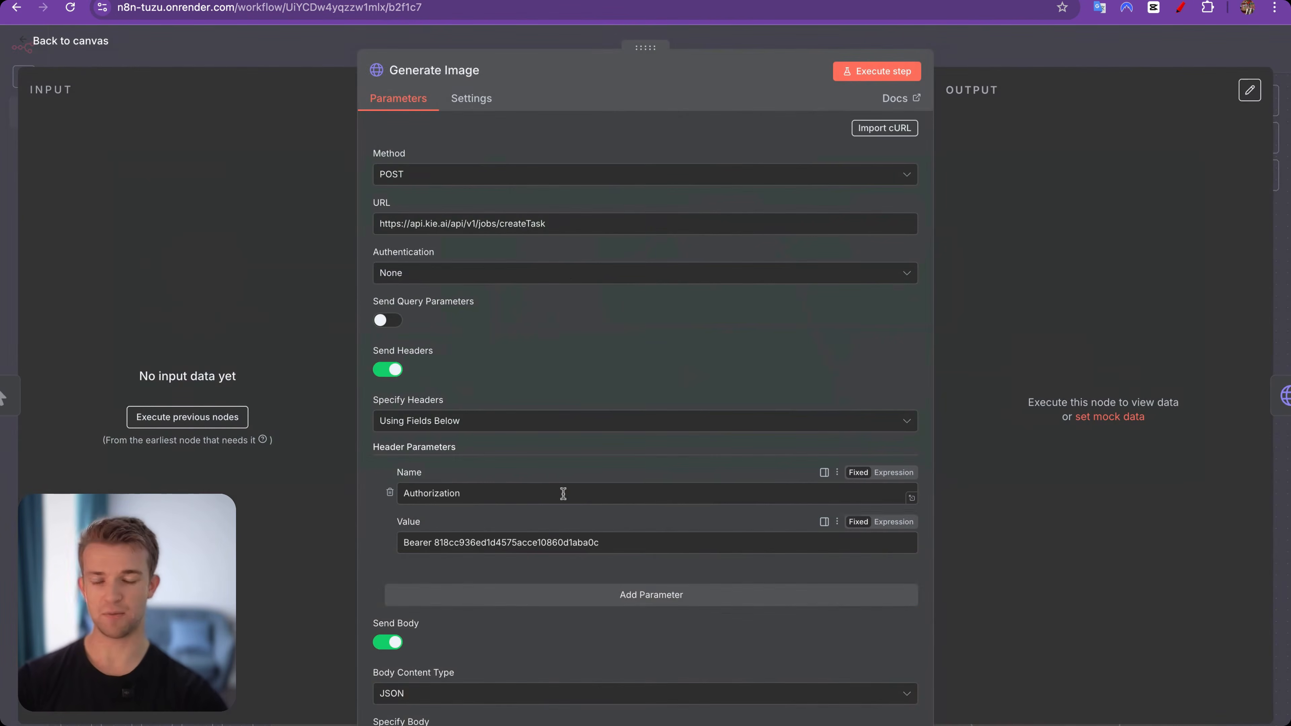
scroll(563, 493, down, 1)
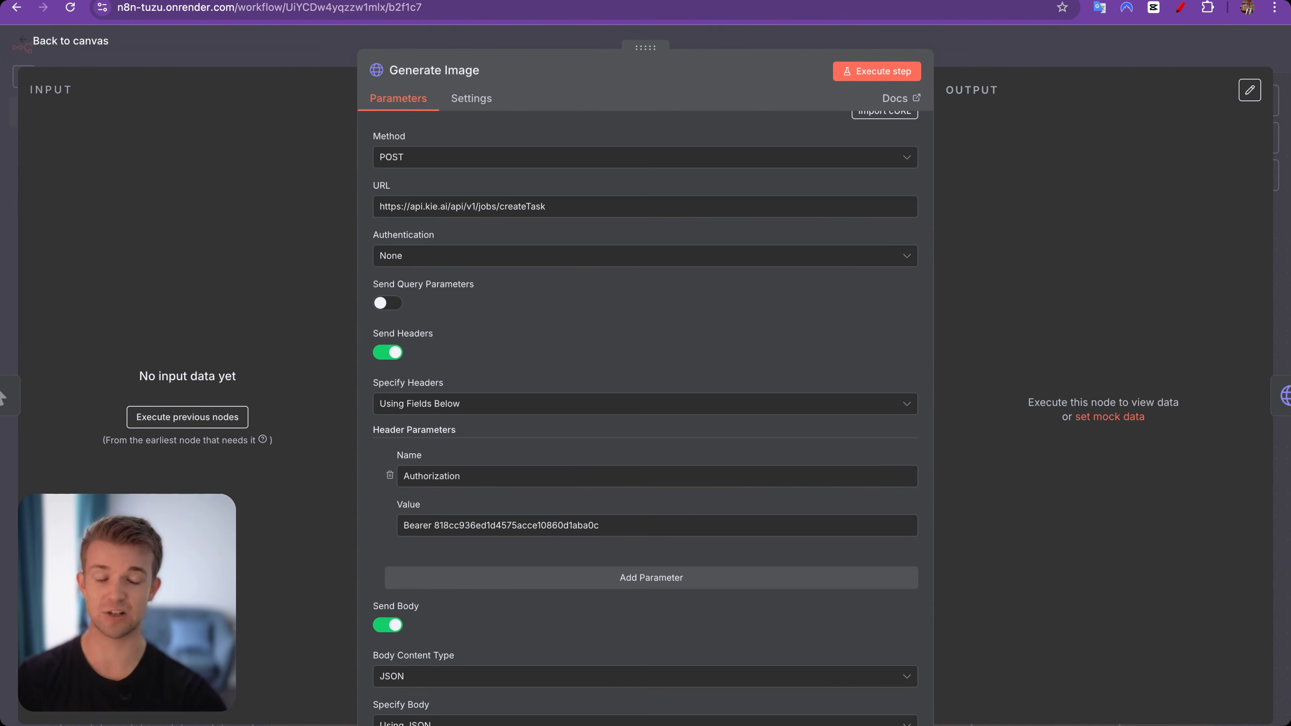
scroll(568, 454, up, 1)
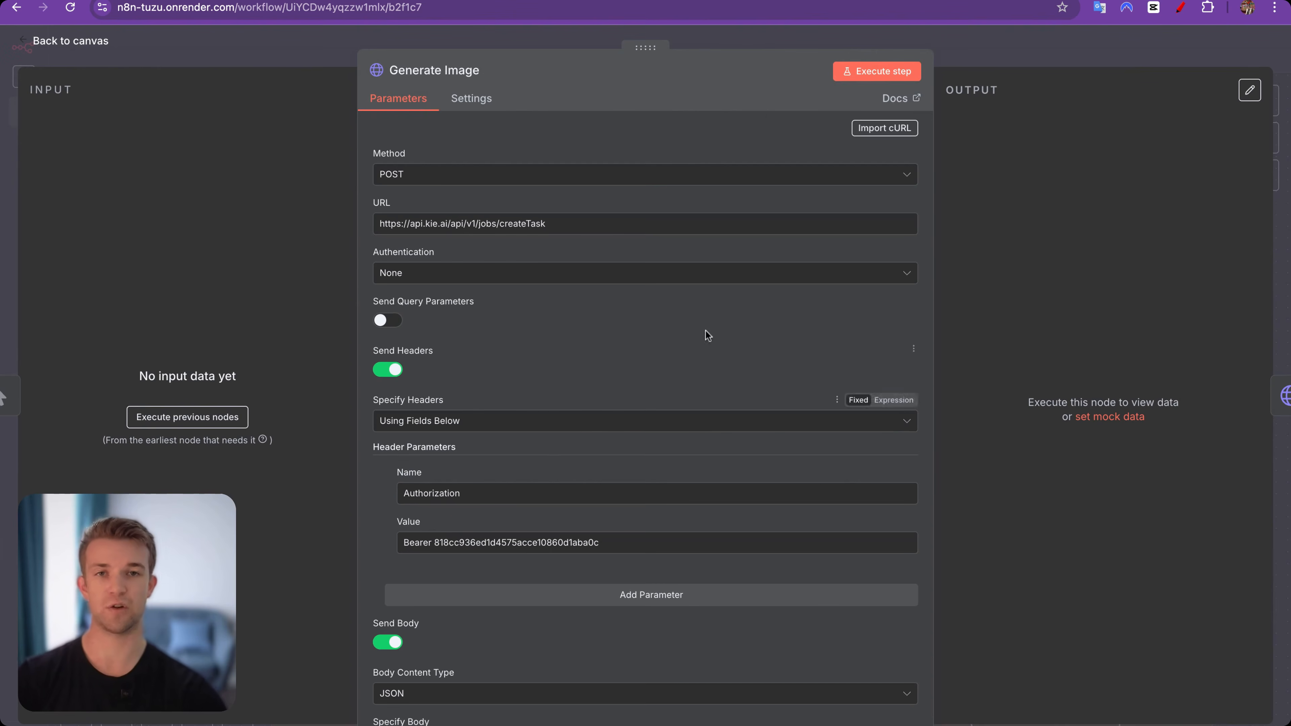
Import the copied Nano Banana Create Task cURL command into the Generate Image node, overwriting its existing settings
click(879, 133)
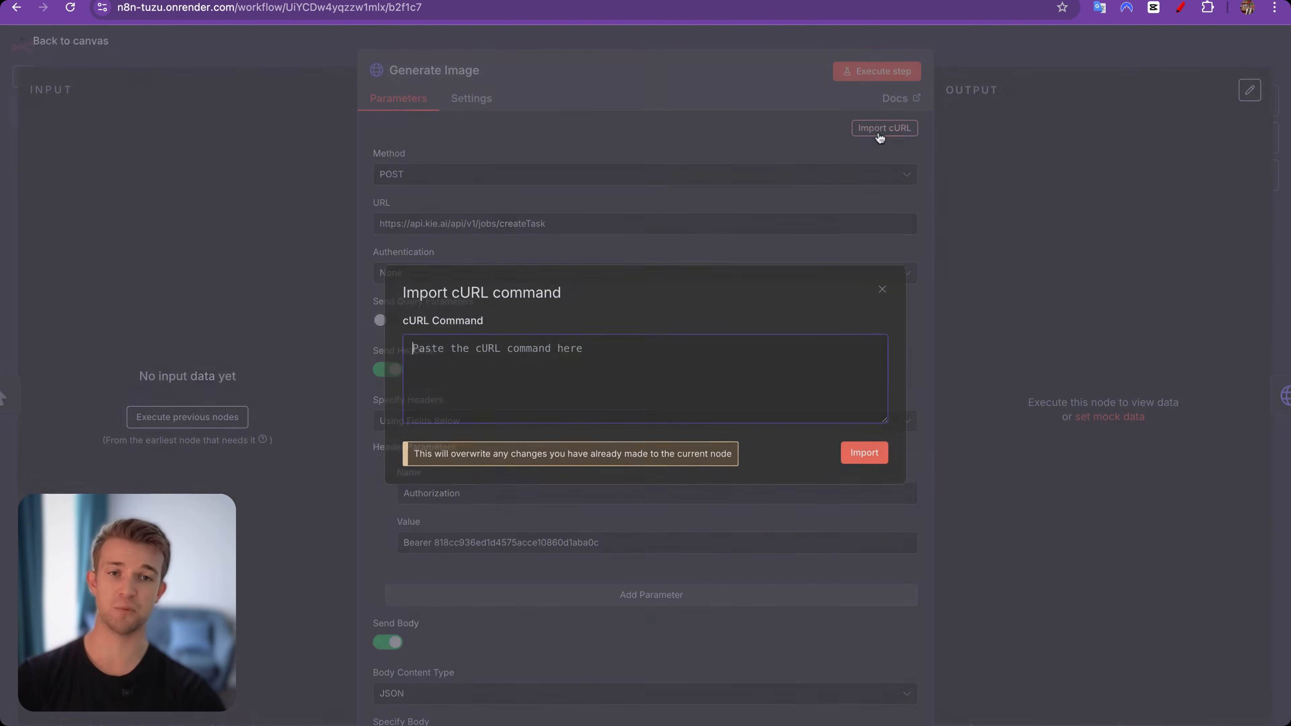
key(ctrl+v)
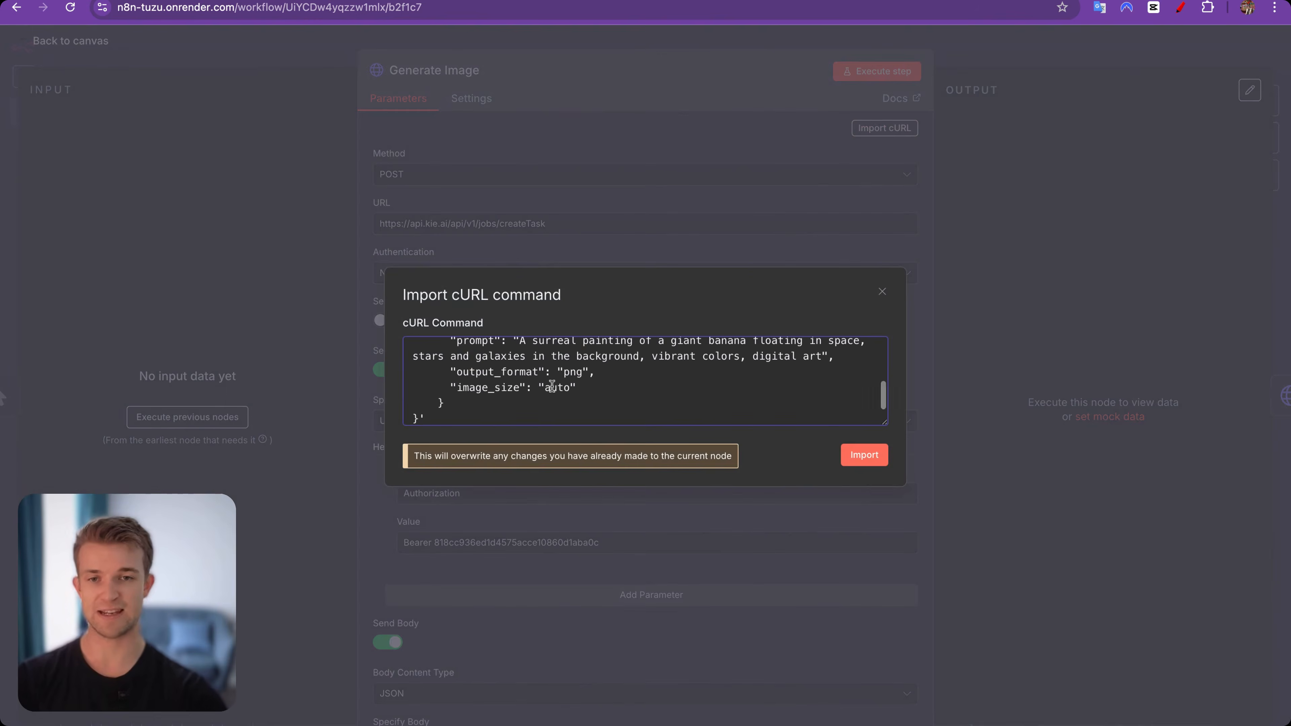
click(579, 0)
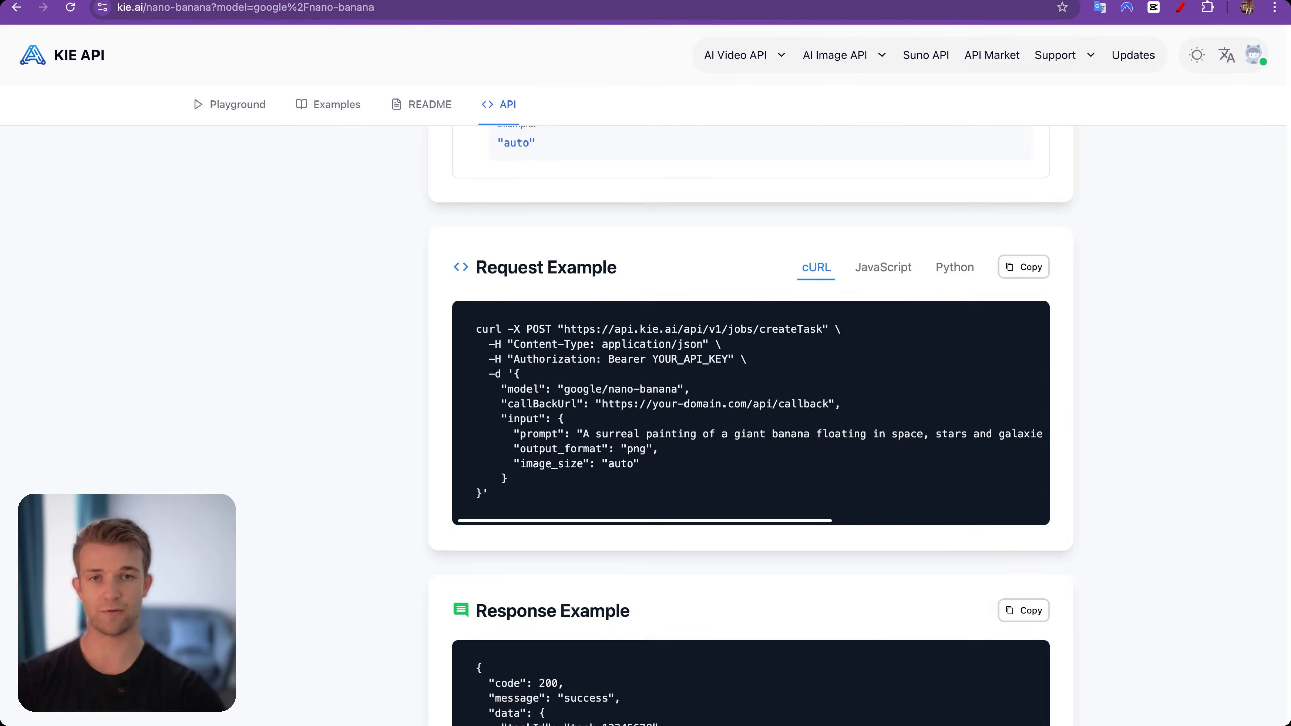
click(1077, 0)
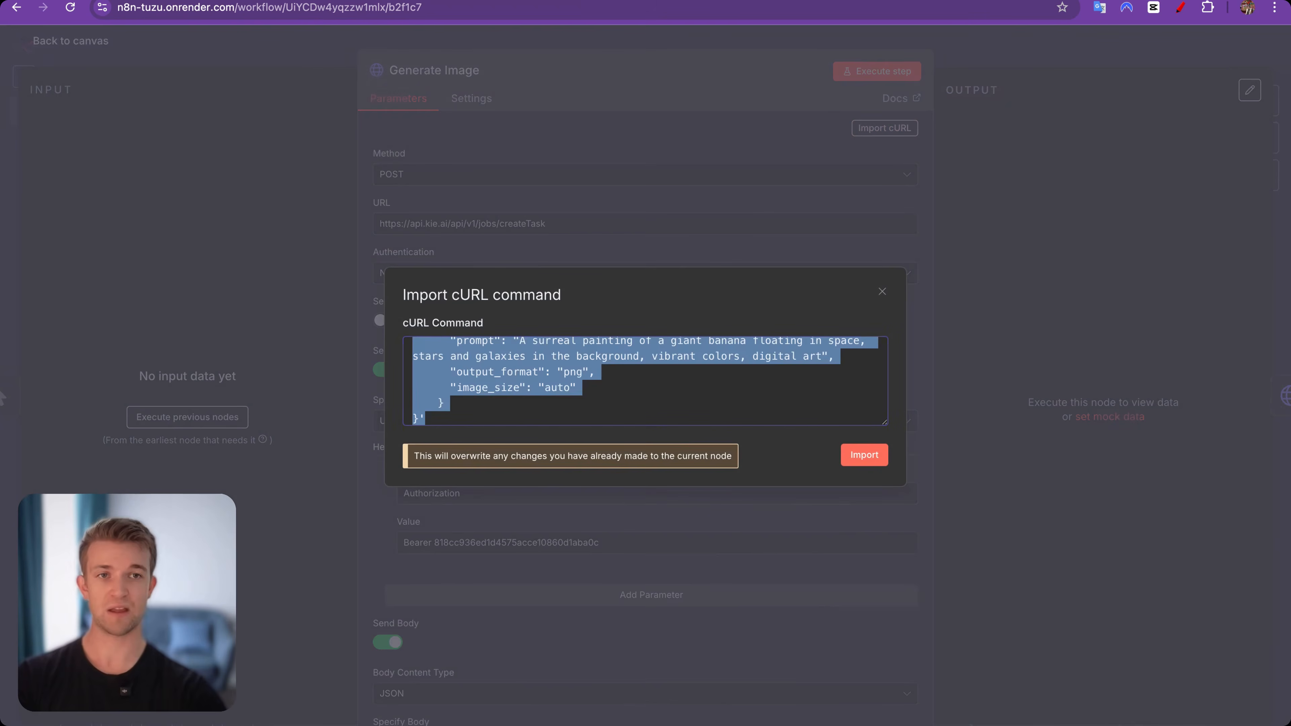
click(864, 461)
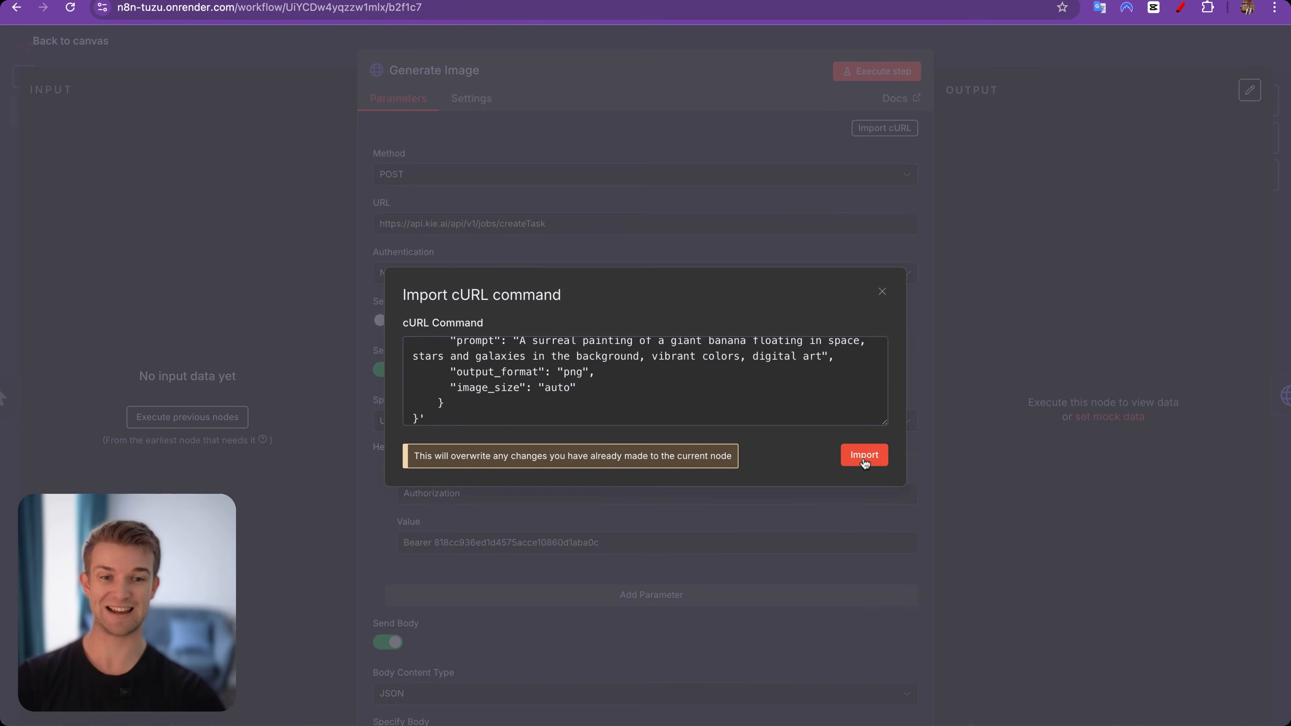
click(864, 460)
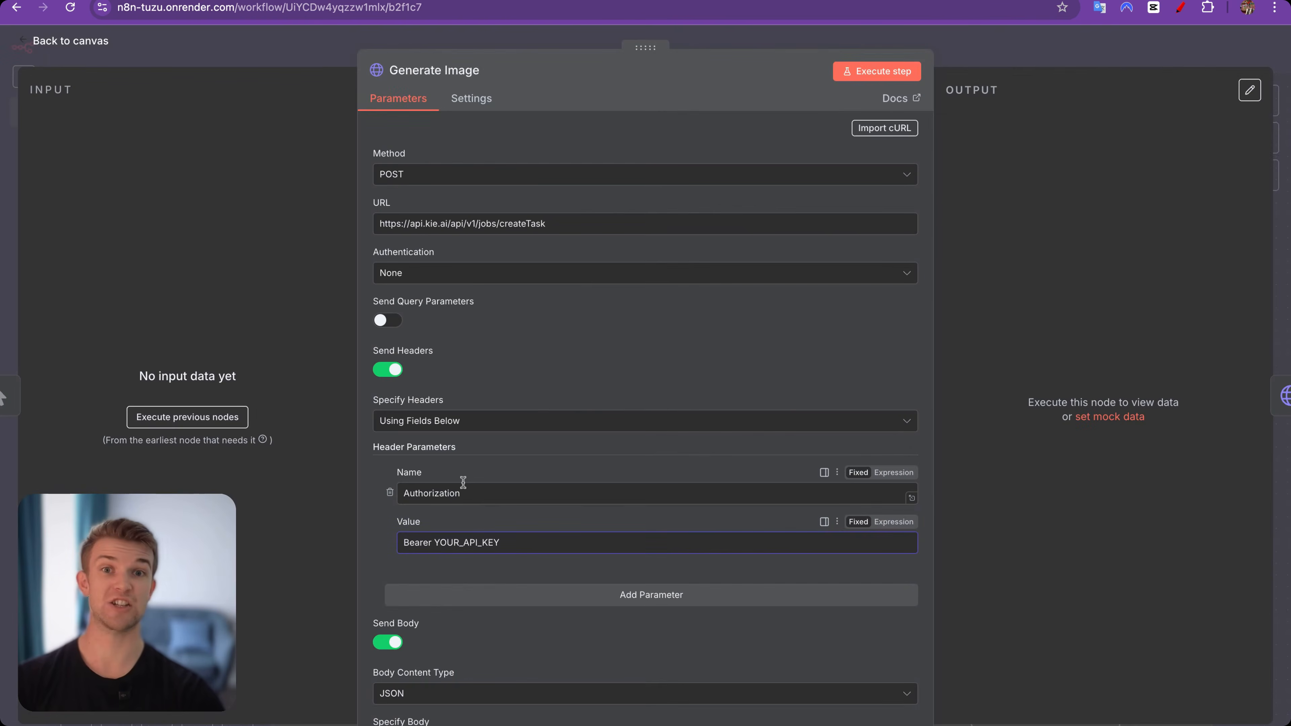
Replace the YOUR_API_KEY placeholder in the Authorization header with the API key copied from Kie AI's API Key page, keeping the Bearer prefix
scroll(460, 483, down, 1)
double_click(436, 490)
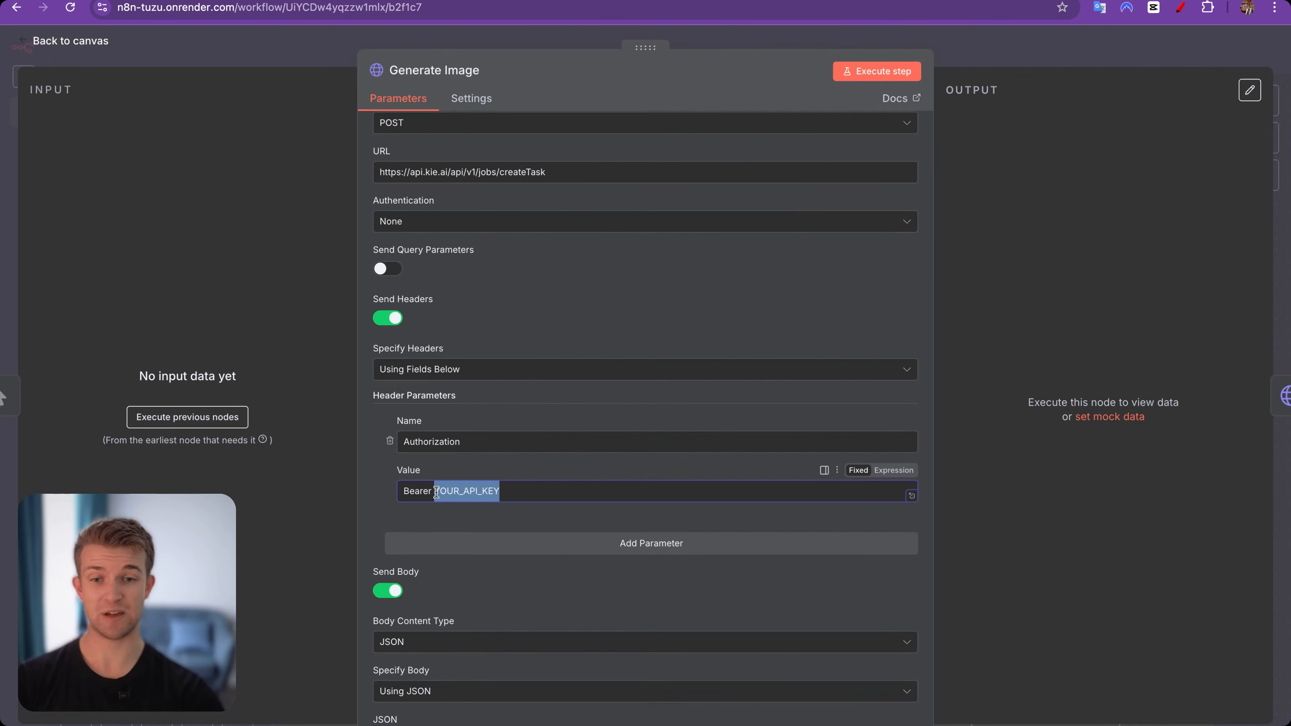
scroll(490, 377, down, 2)
scroll(491, 377, up, 3)
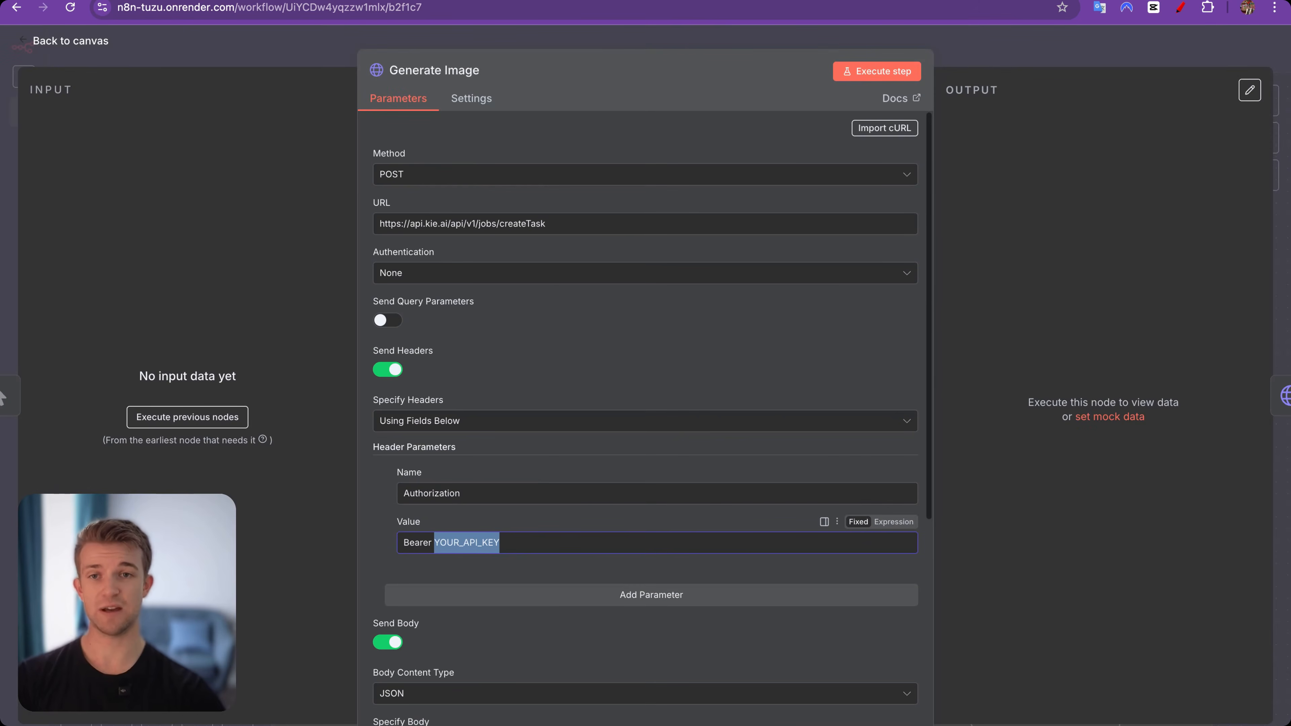
key(ctrl+Tab)
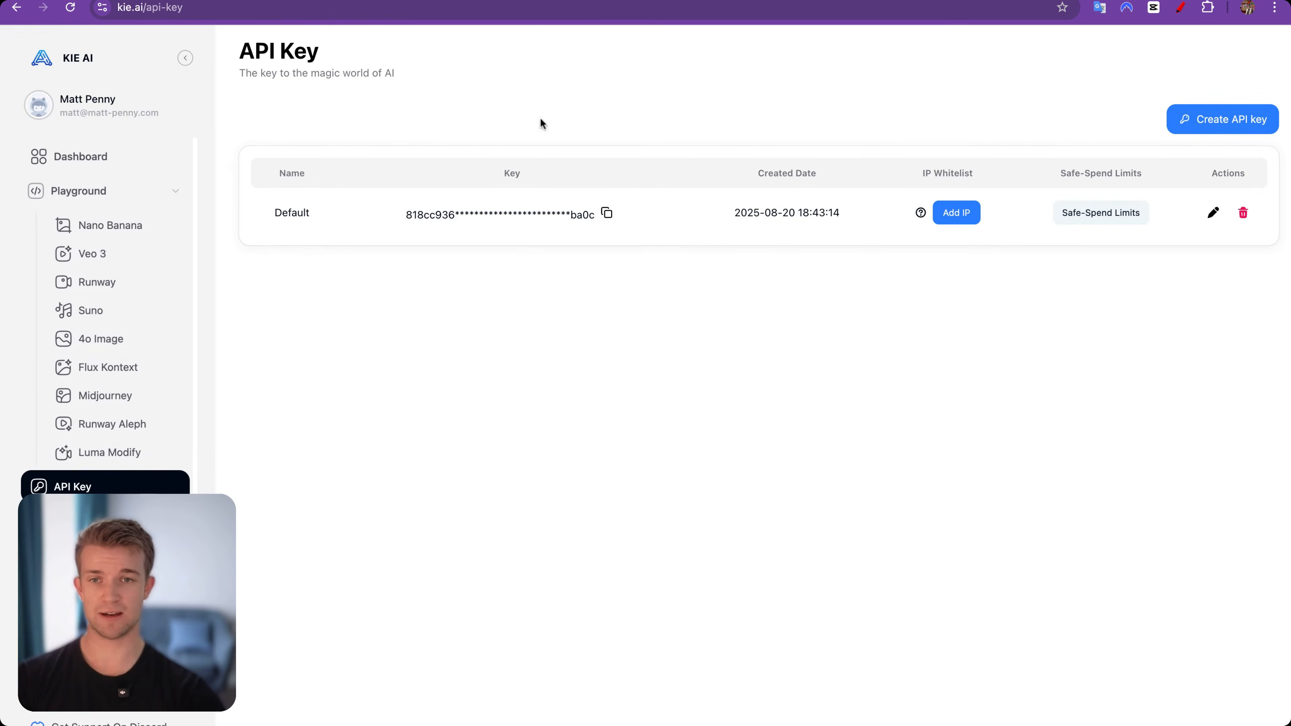
click(607, 212)
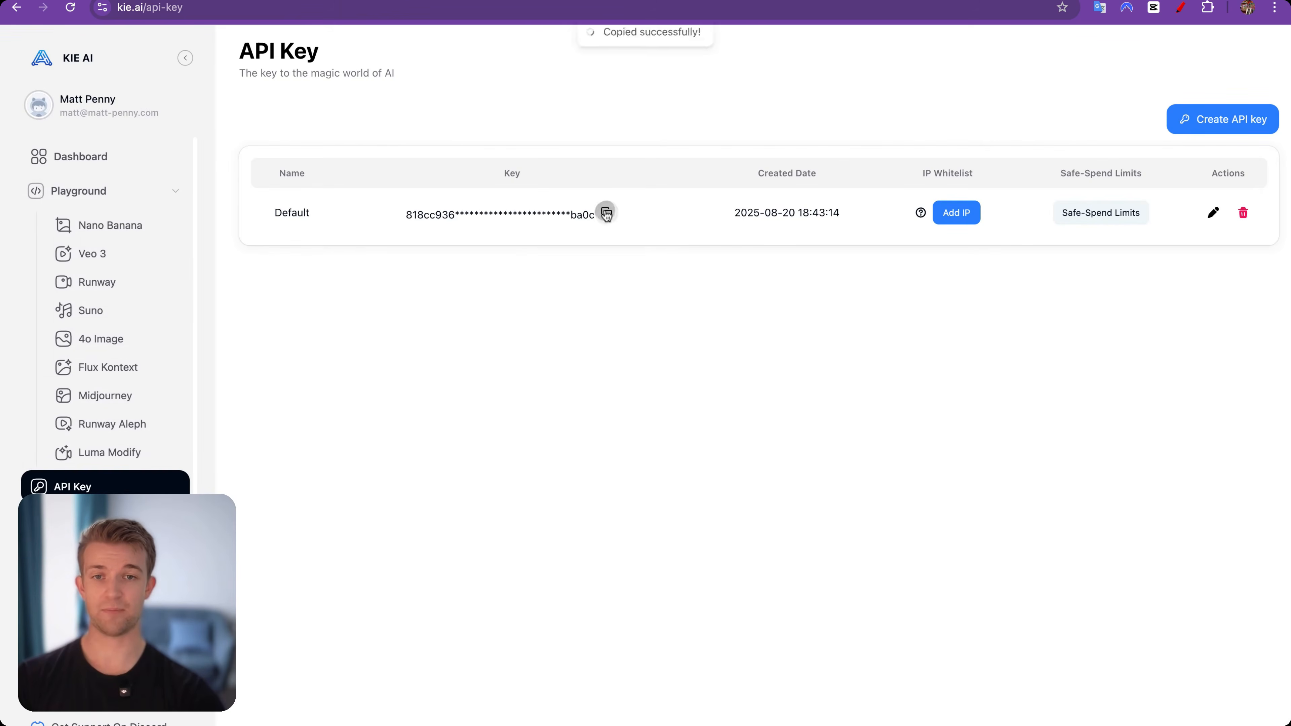
key(ctrl+shift+Tab)
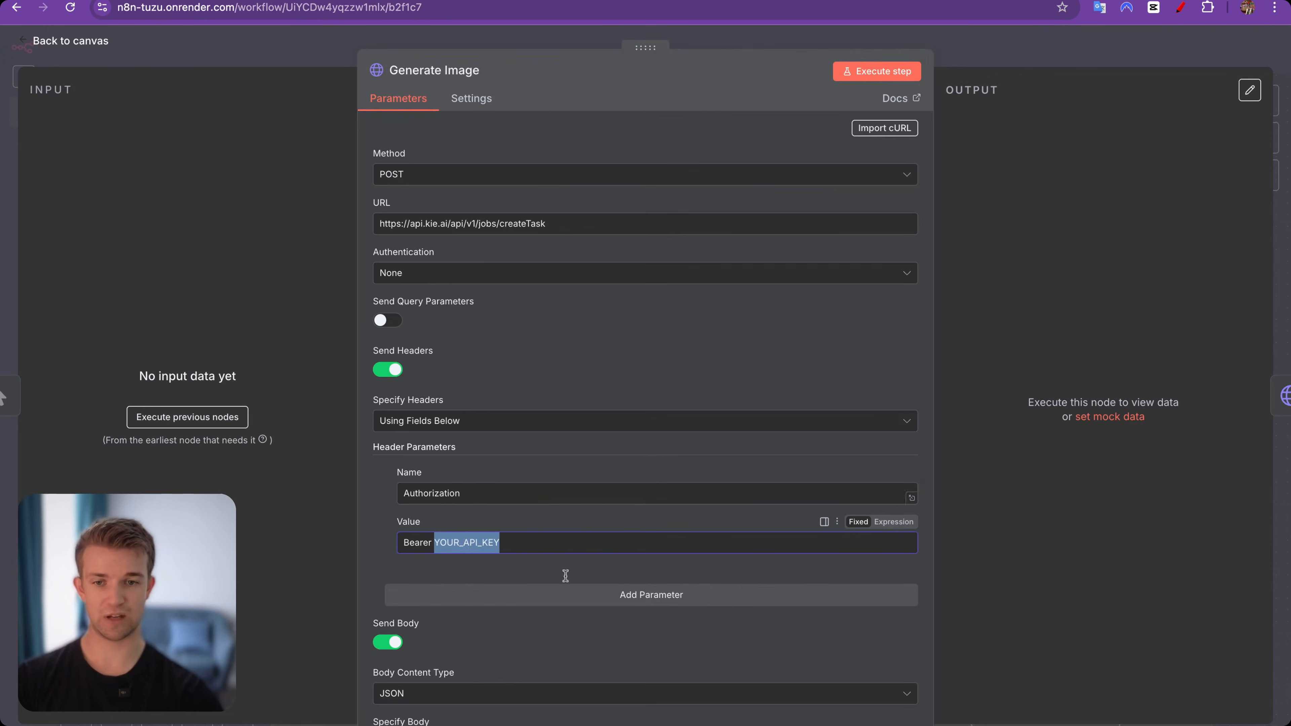
key(ctrl+v)
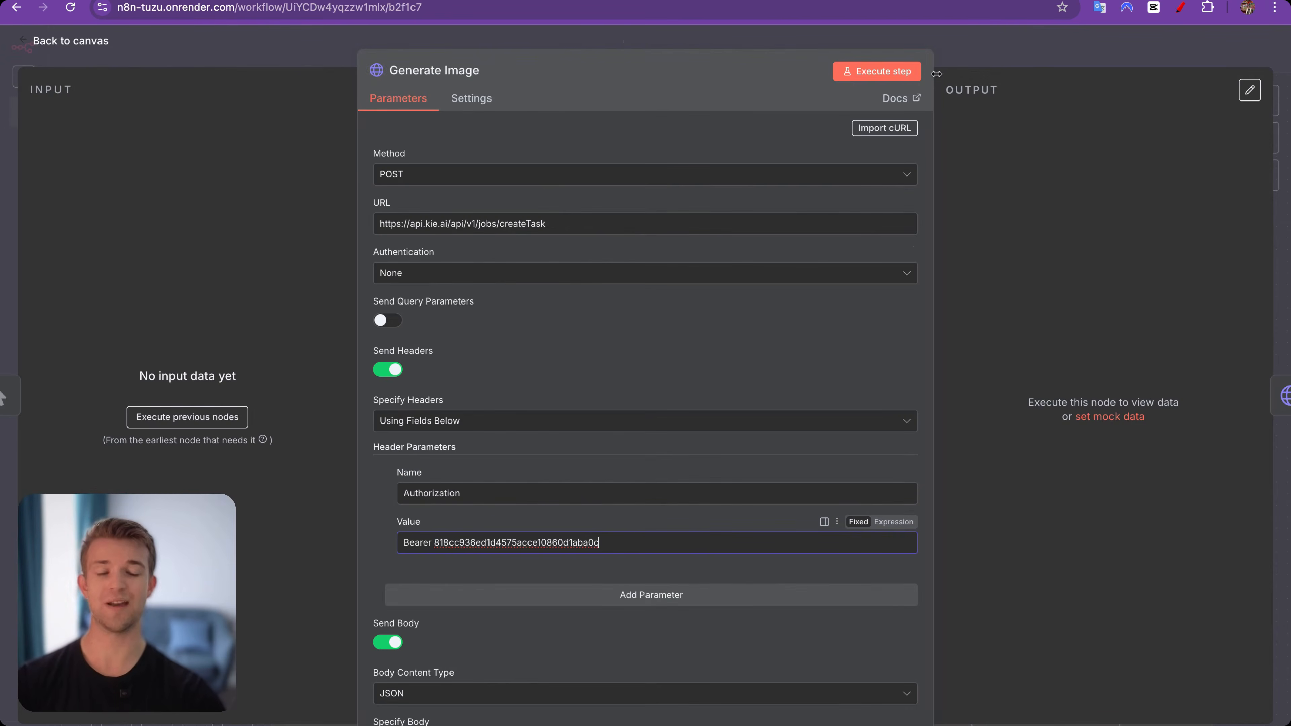
Execute the Generate Image node and check the returned taskId in its output
click(878, 71)
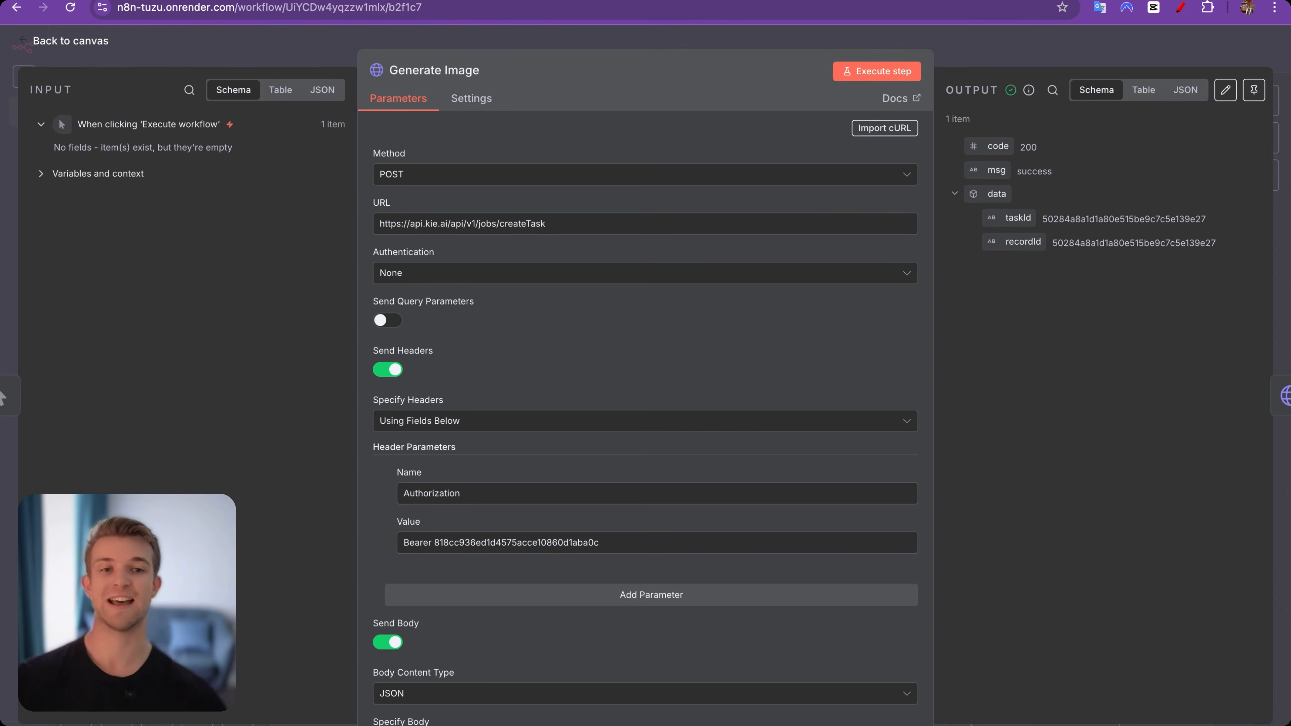
drag(1047, 219, 1150, 219)
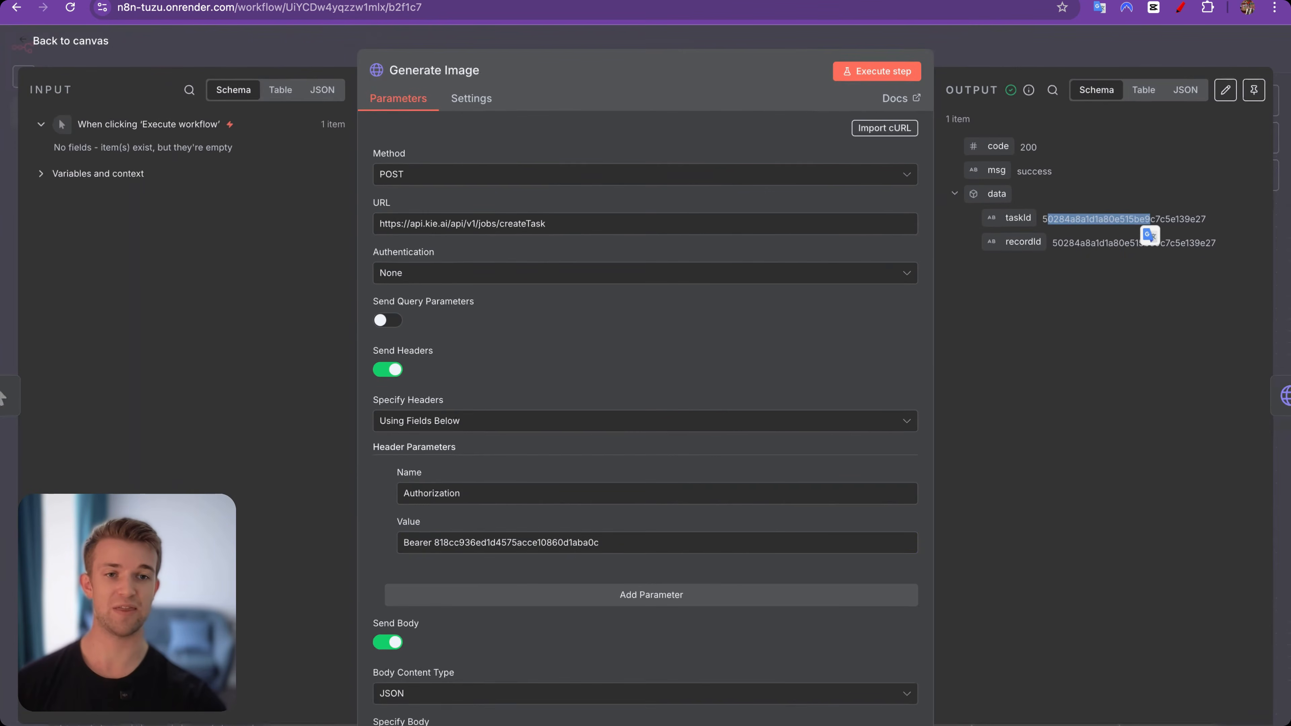
click(1085, 257)
click(1015, 53)
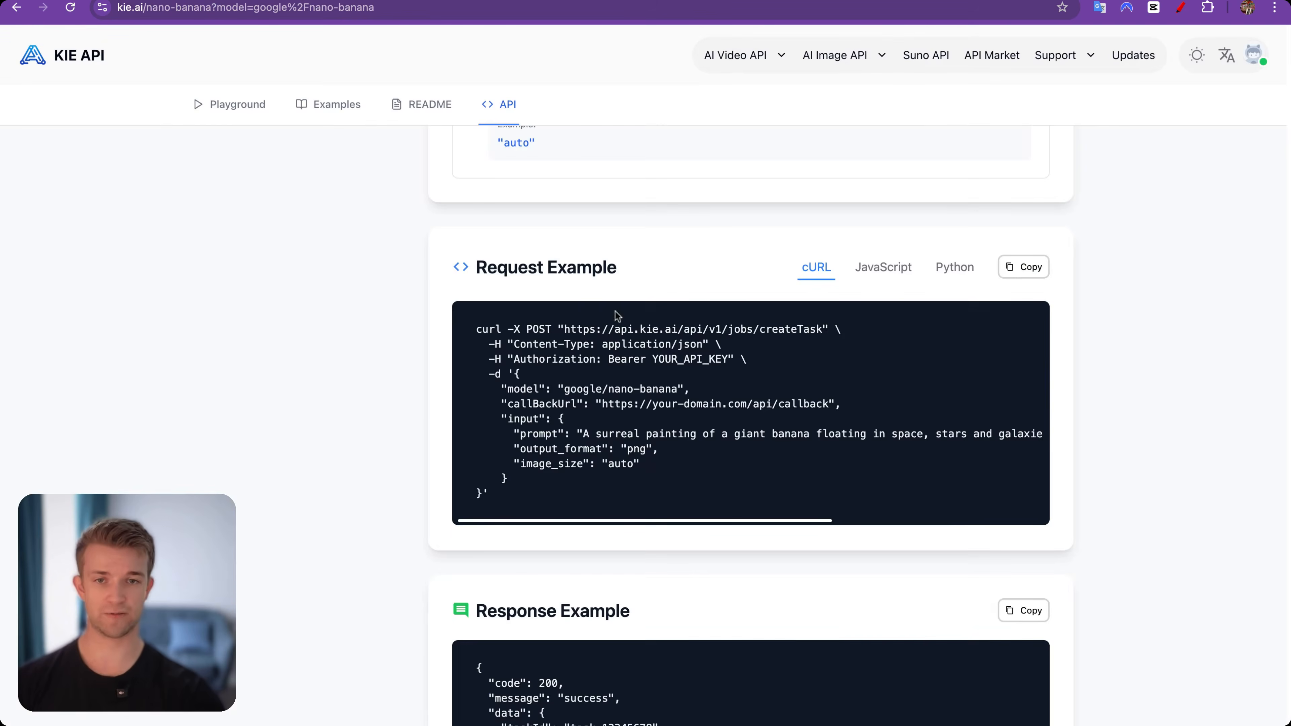
Switch to Kie AI's Nano Banana API documentation and copy the cURL request example for the Query Task endpoint
scroll(616, 315, up, 15)
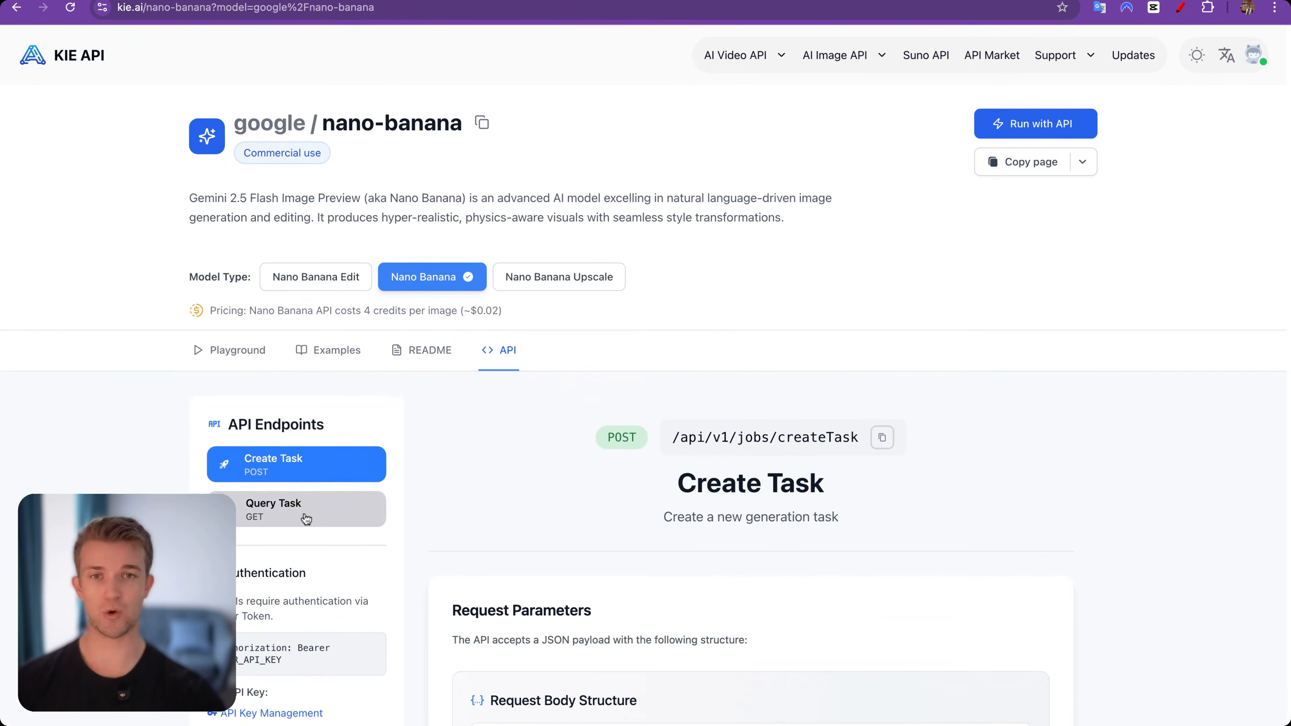
click(305, 519)
scroll(657, 681, down, 4)
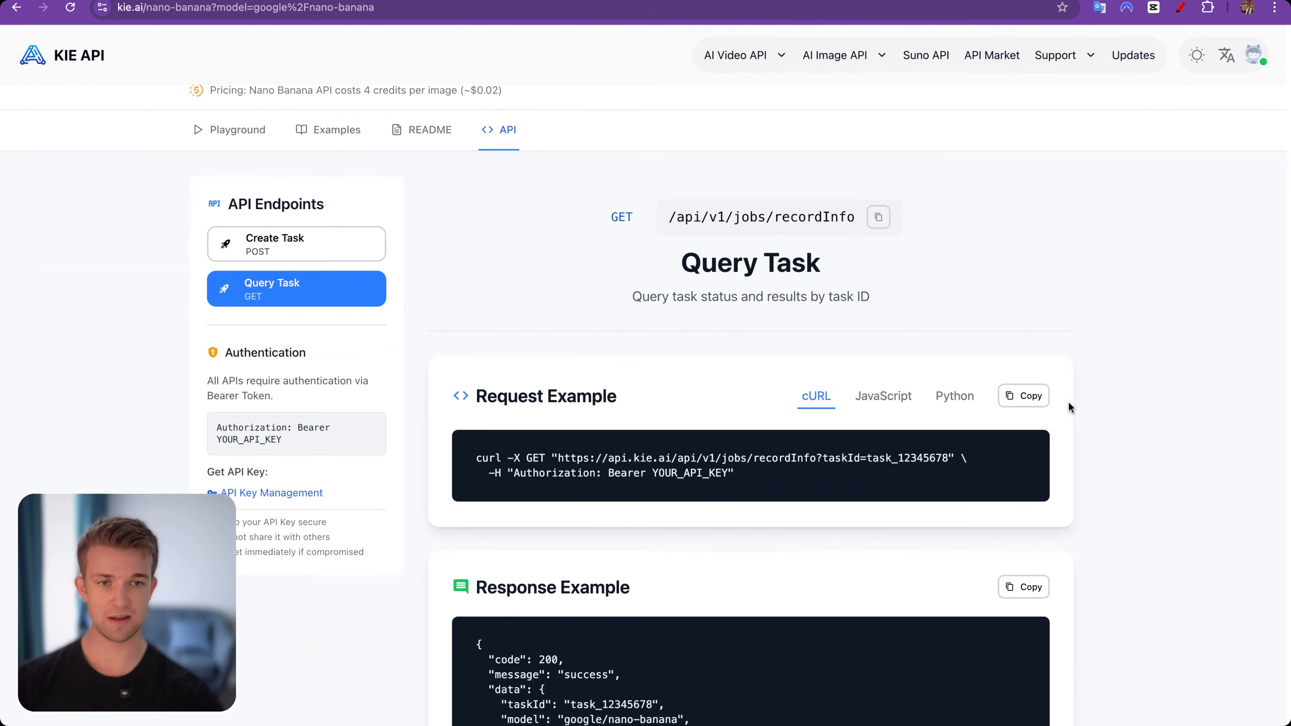
click(1023, 402)
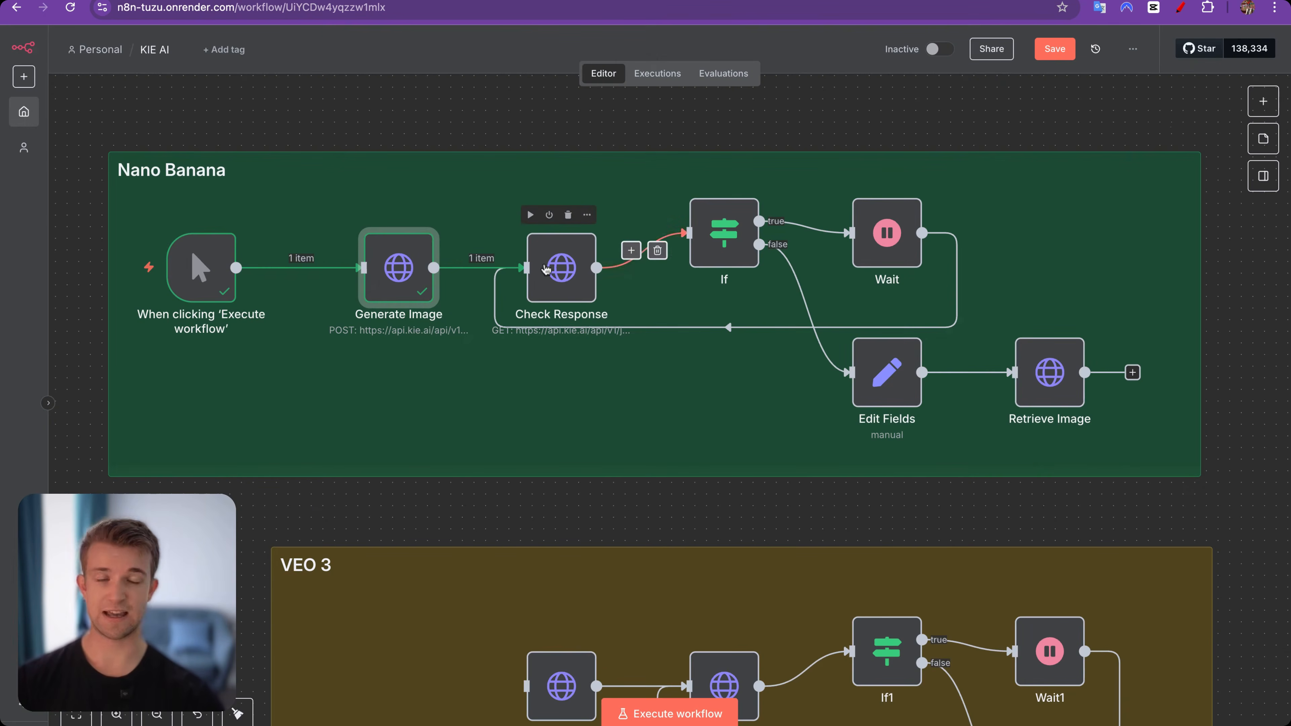
Import the copied Query Task cURL command into the Check Response node of the n8n workflow, overwriting its settings
double_click(546, 269)
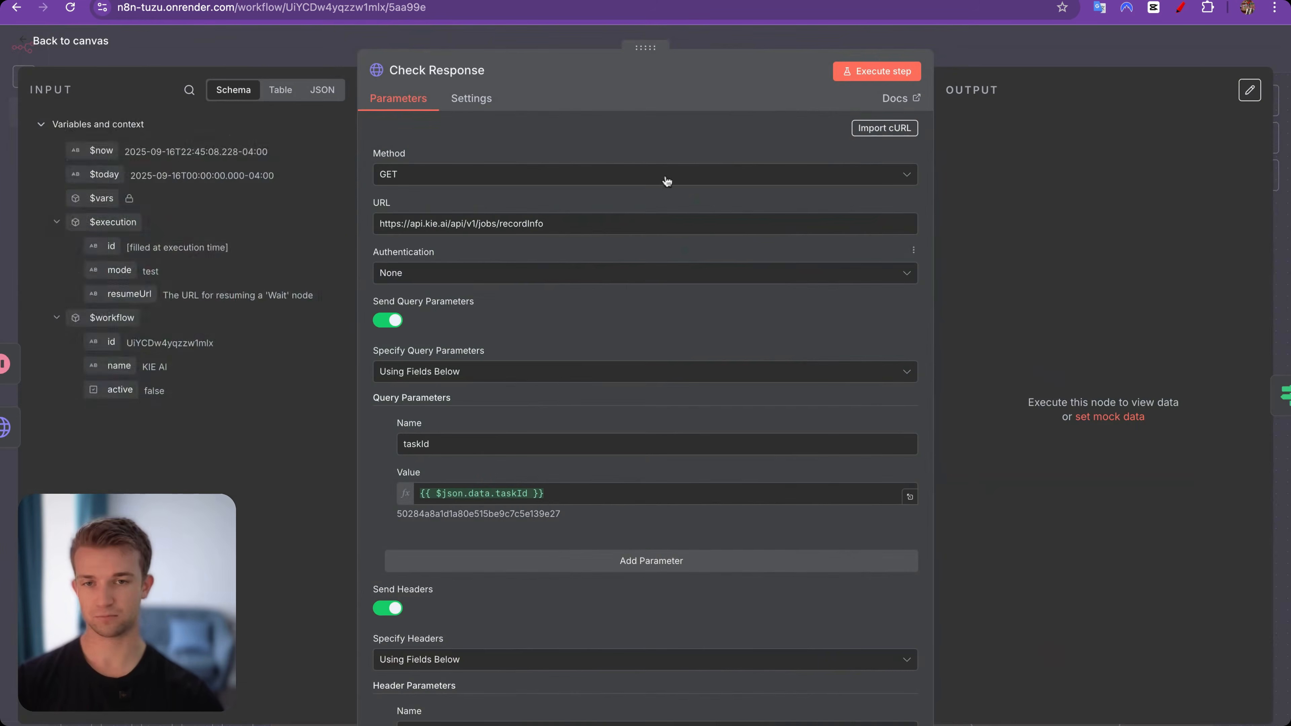
click(883, 128)
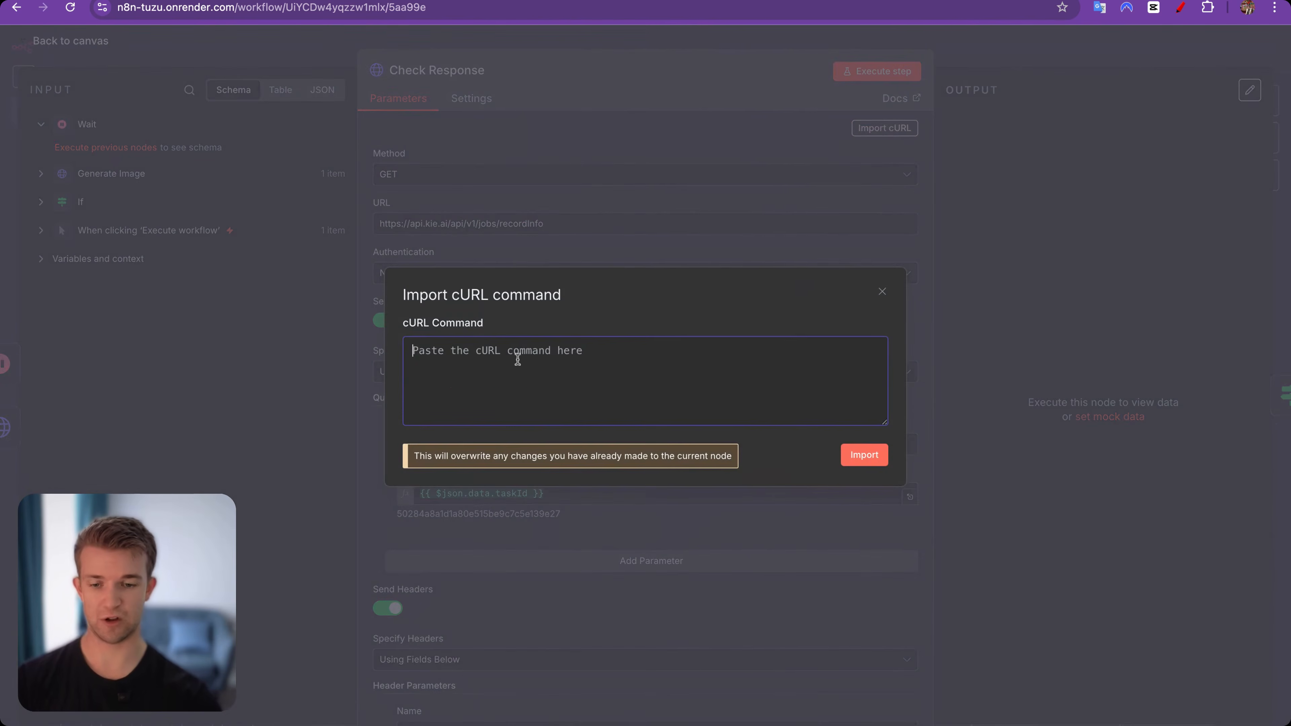
key(ctrl+v)
click(848, 446)
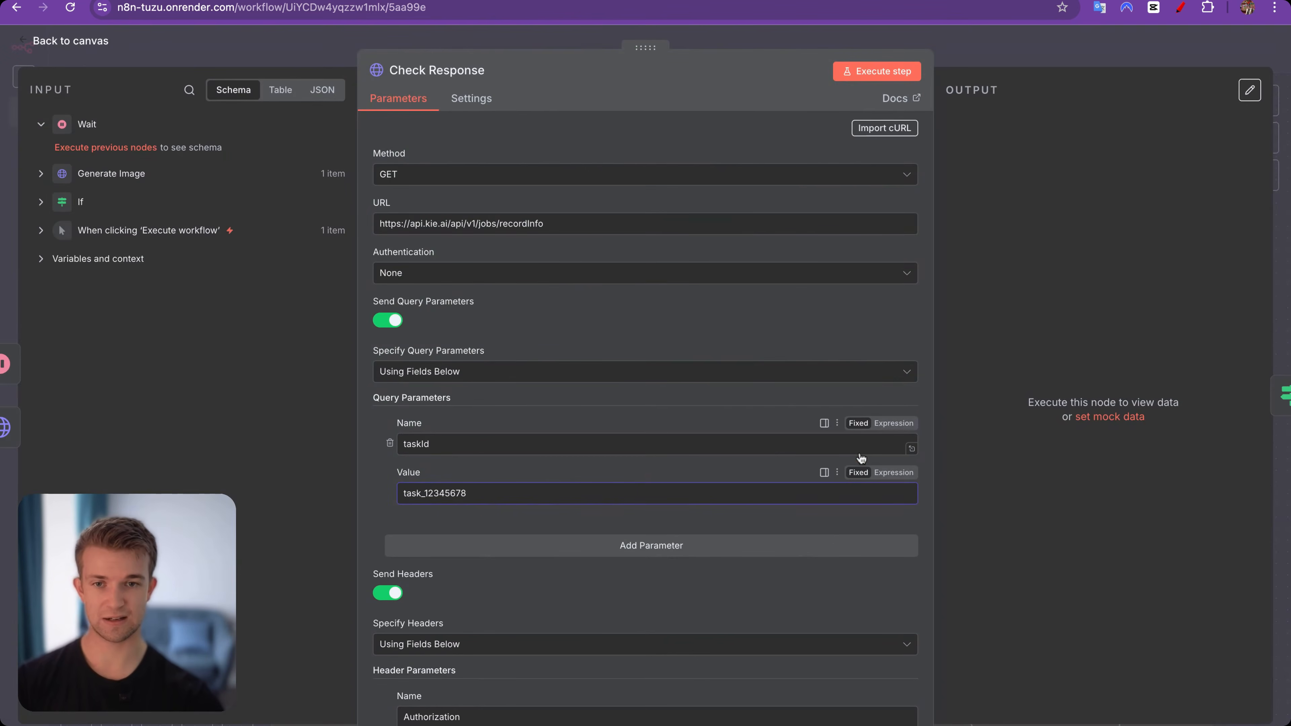
Replace the YOUR_API_KEY placeholder in Check Response's Authorization header with the API key copied from Kie AI, keeping the Bearer prefix
scroll(450, 422, down, 2)
scroll(451, 421, down, 2)
scroll(450, 421, up, 1)
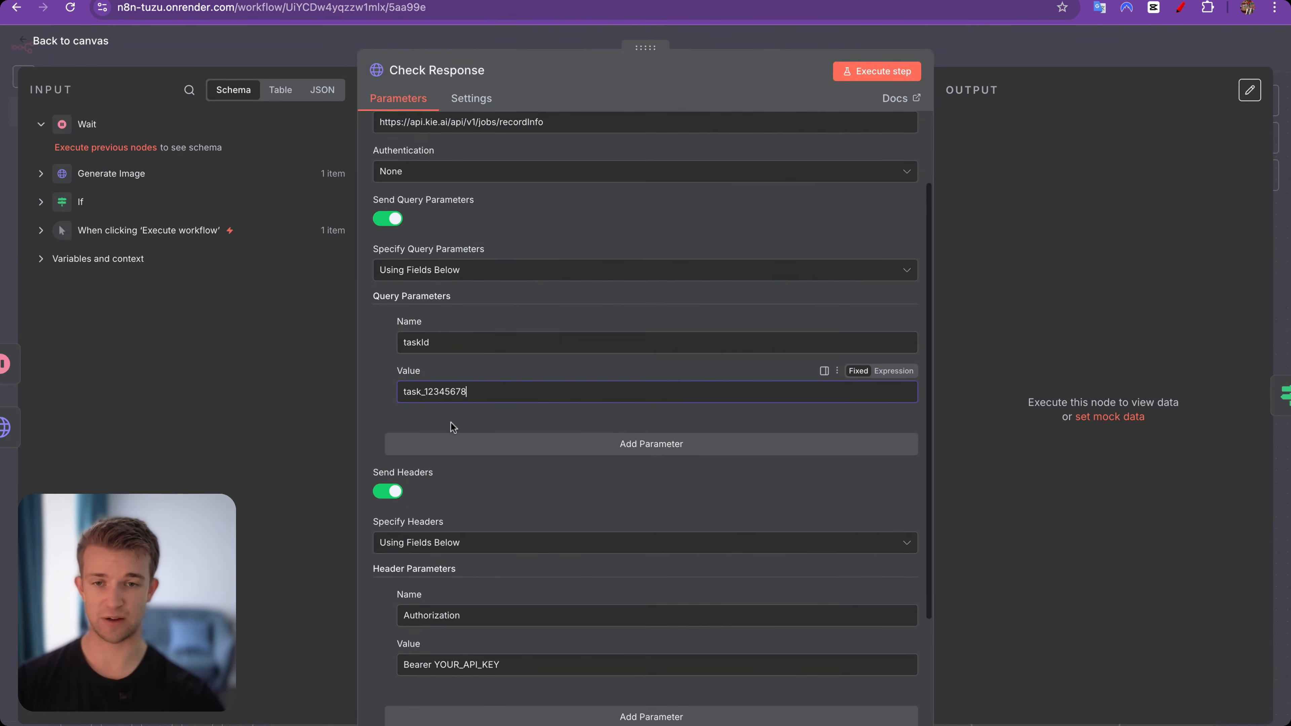
double_click(436, 666)
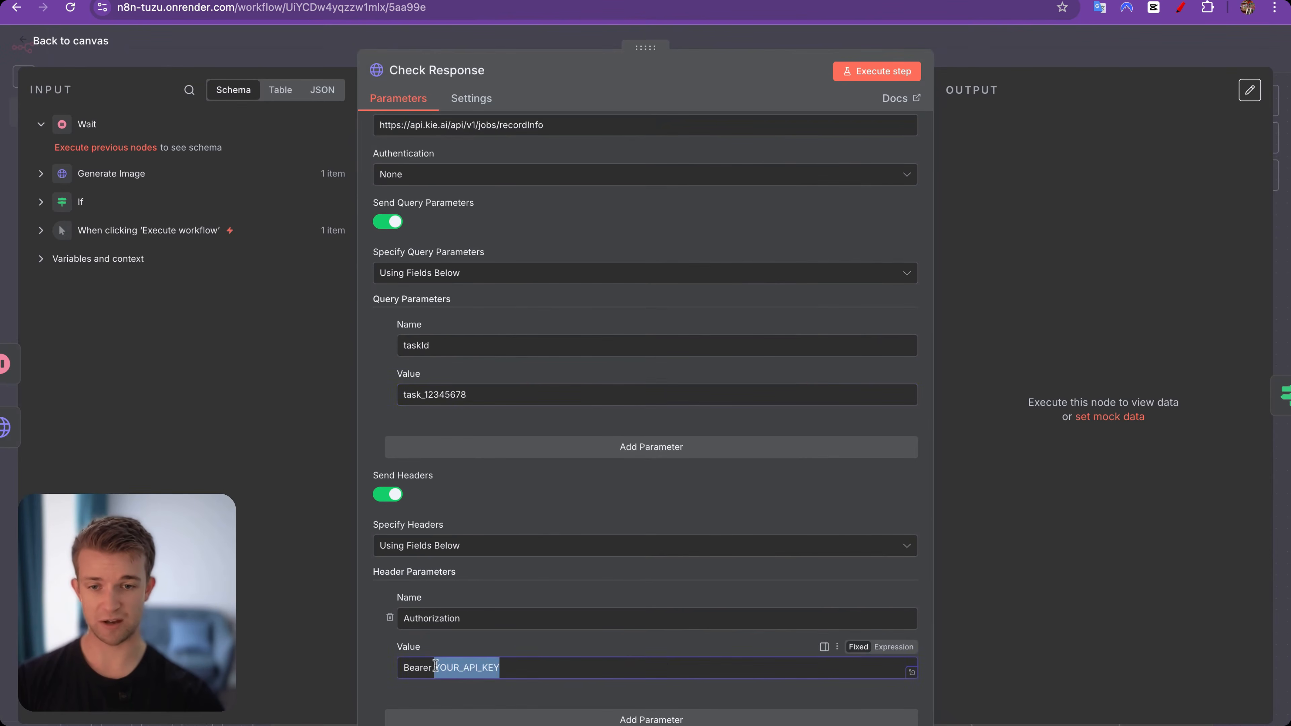
key(ctrl+v)
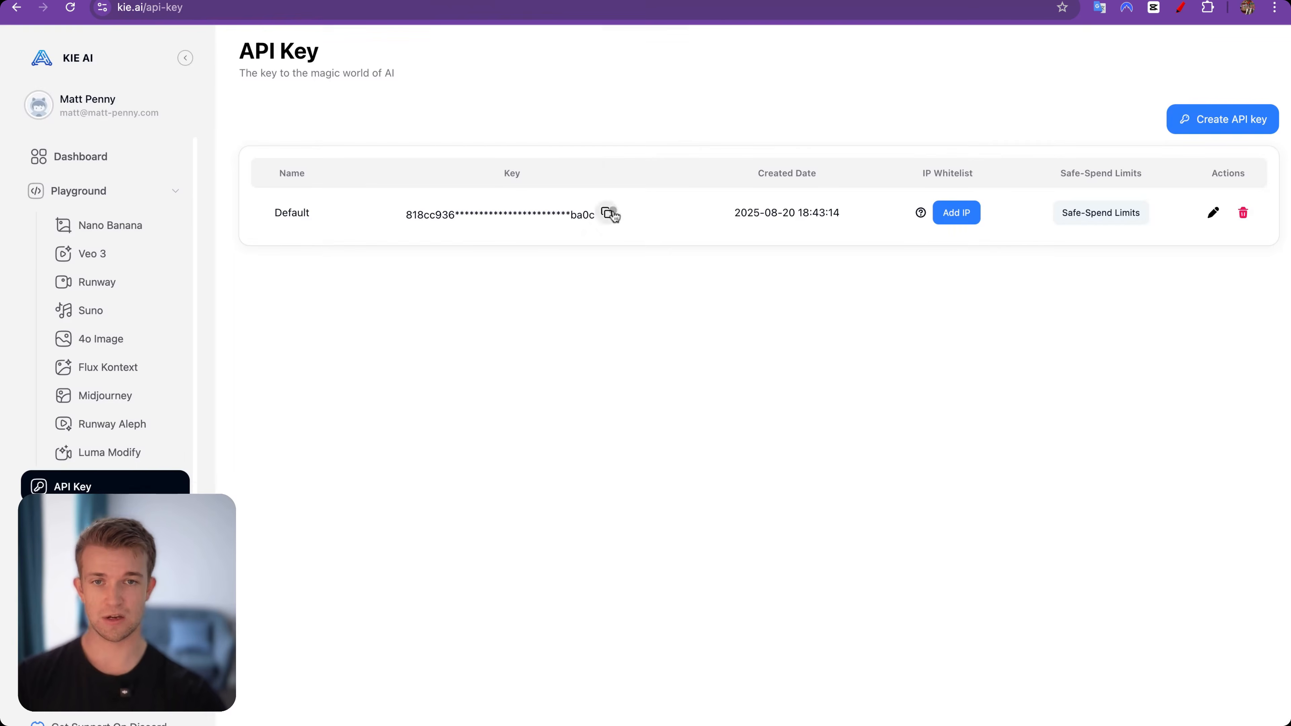
click(607, 213)
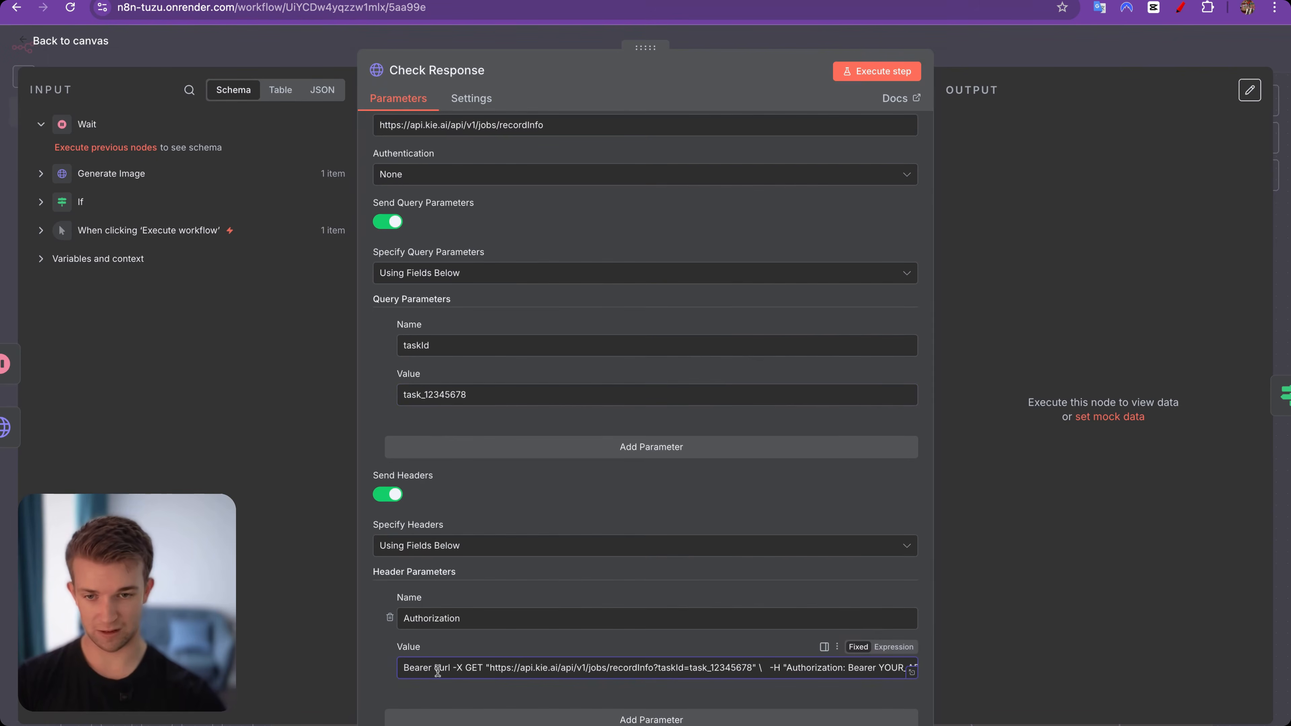
drag(435, 670, 781, 669)
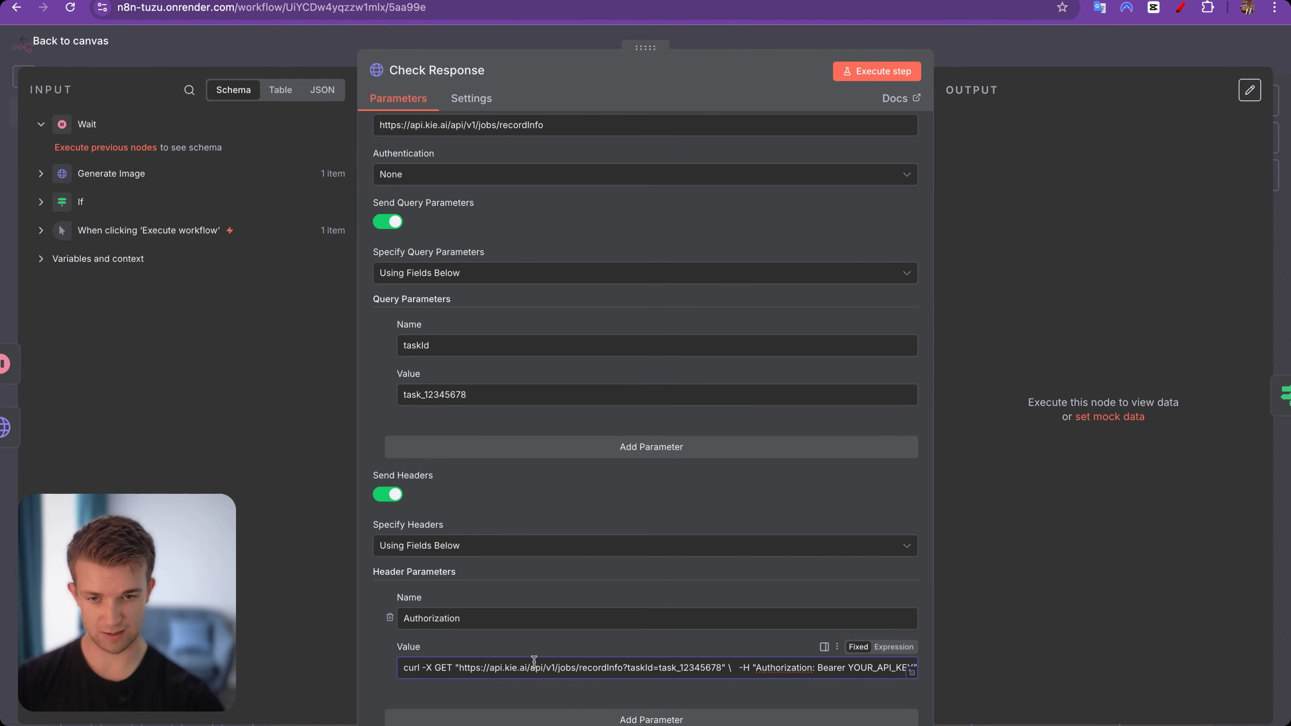
scroll(523, 675, left, 1)
click(436, 669)
key(shift+super+Right)
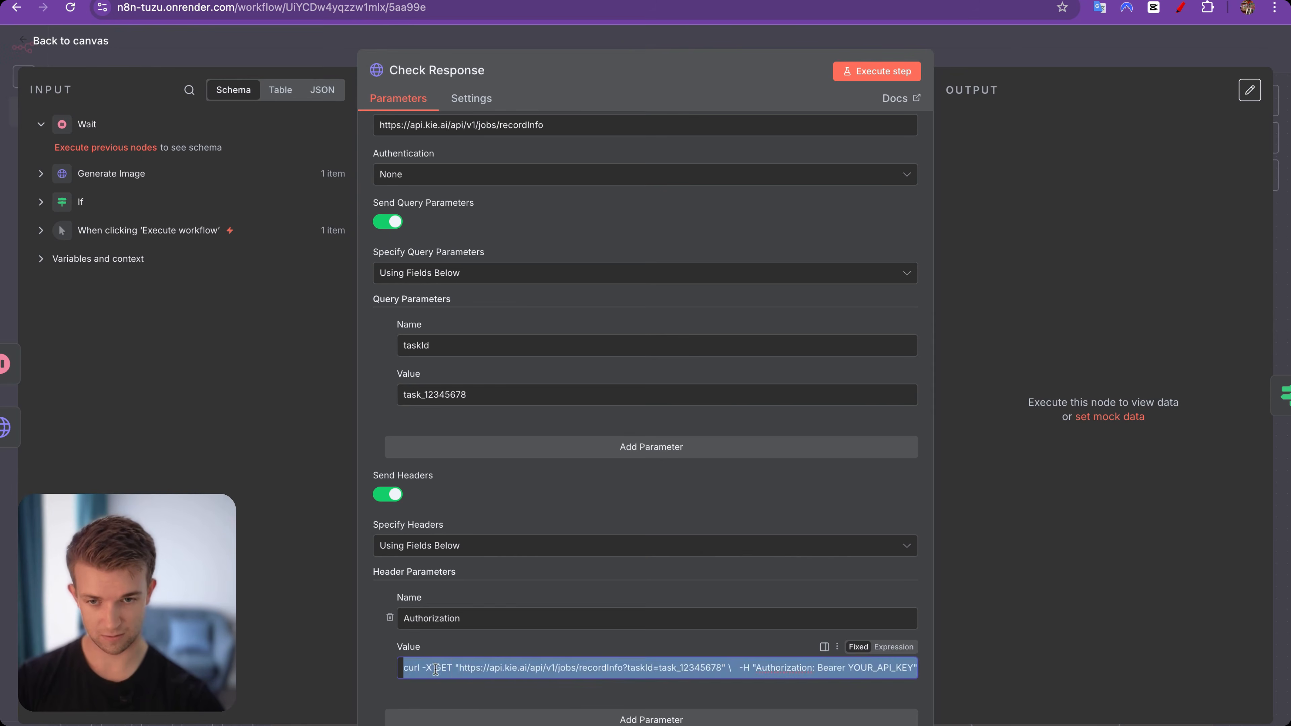
key(BackSpace)
key(super+v)
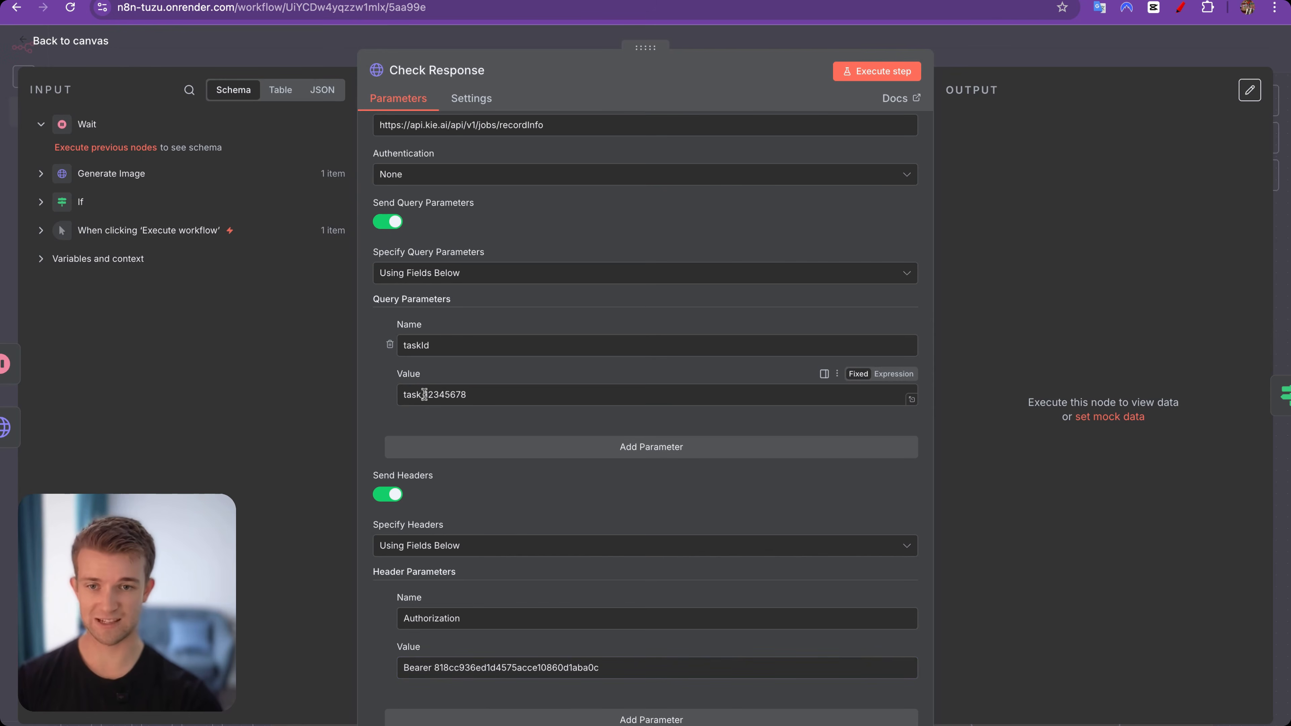
Replace the sample taskId query parameter value with the taskId from Generate Image's output, as the expression {{ $json.data.taskId }}
triple_click(425, 395)
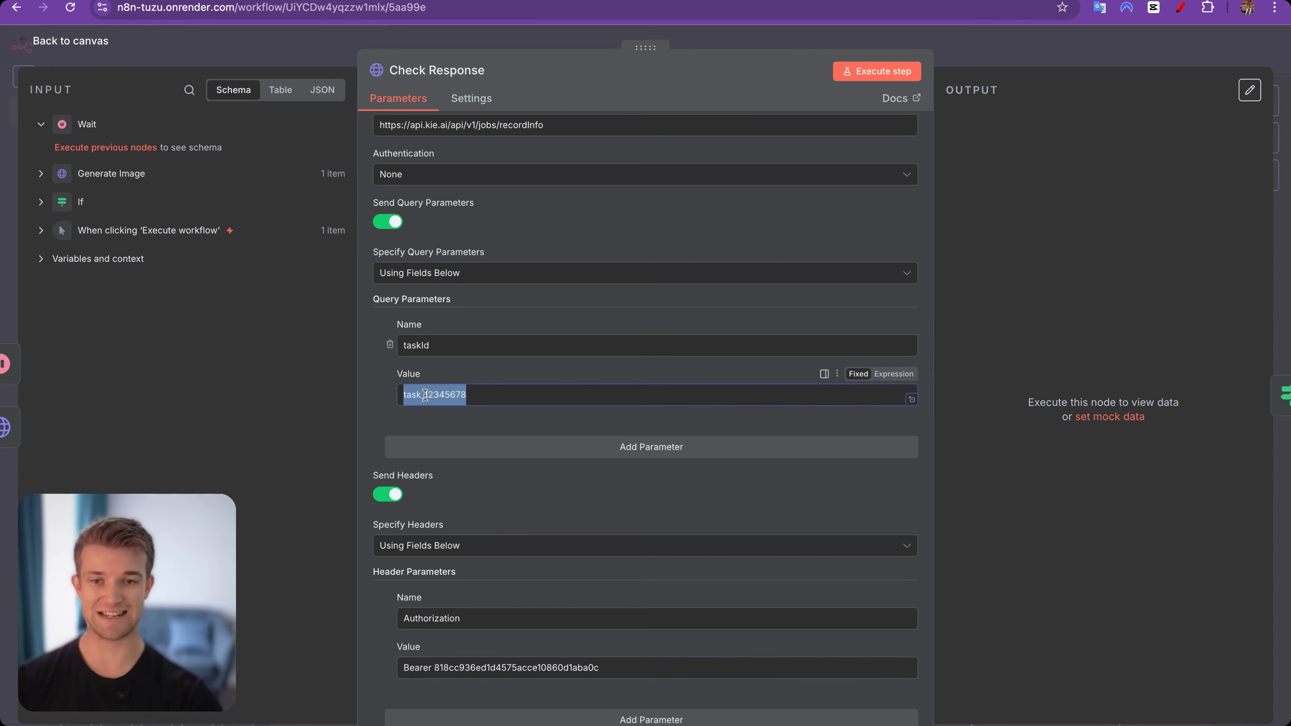
key(BackSpace)
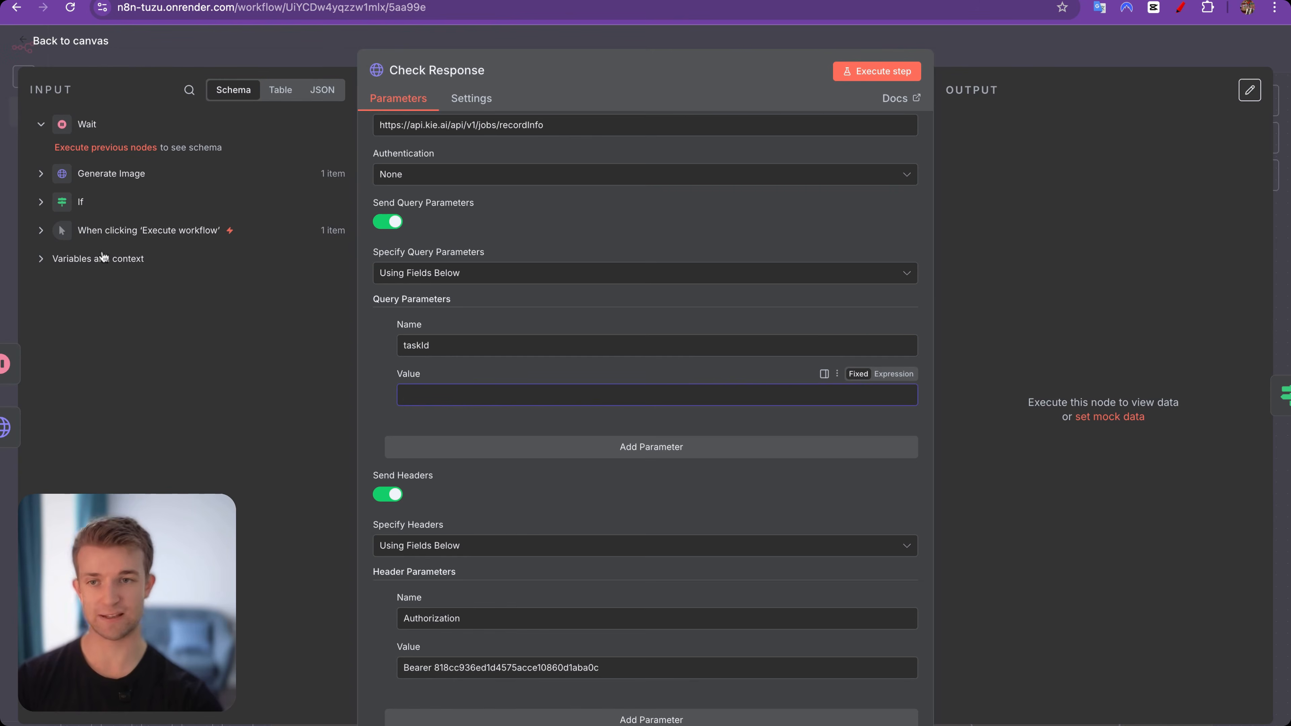
click(40, 175)
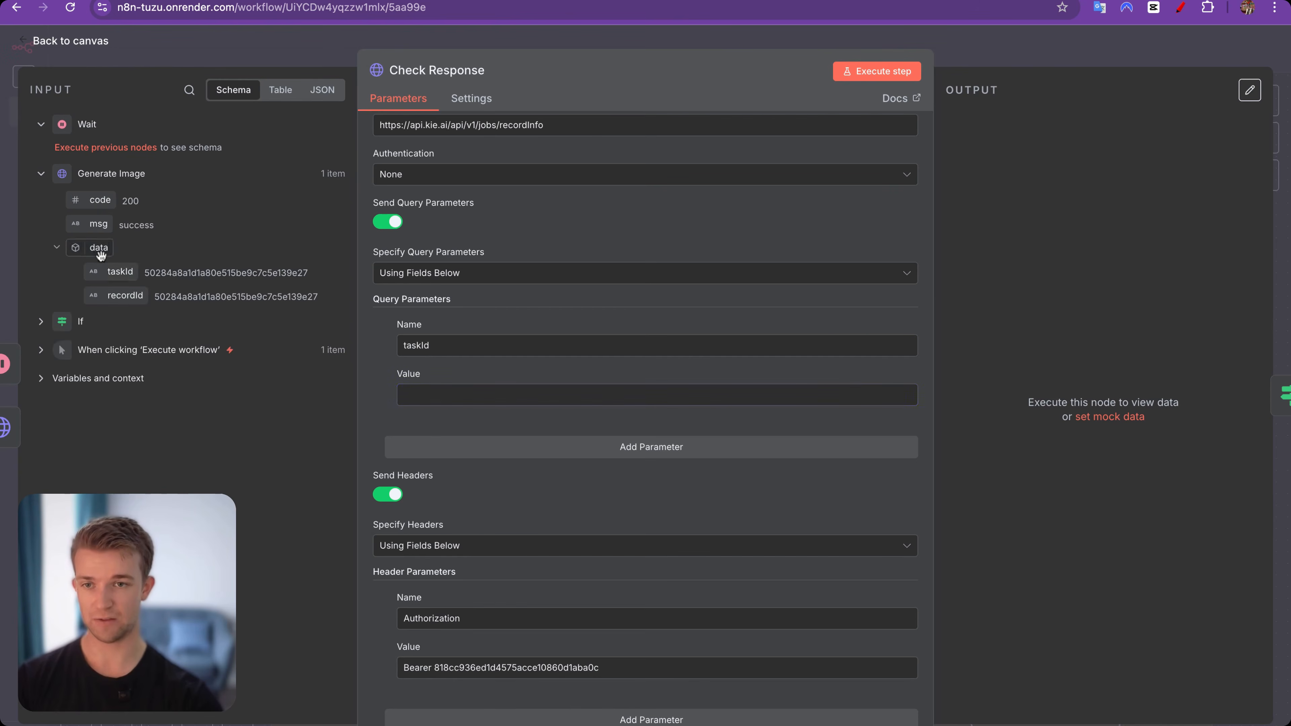
drag(105, 271, 416, 394)
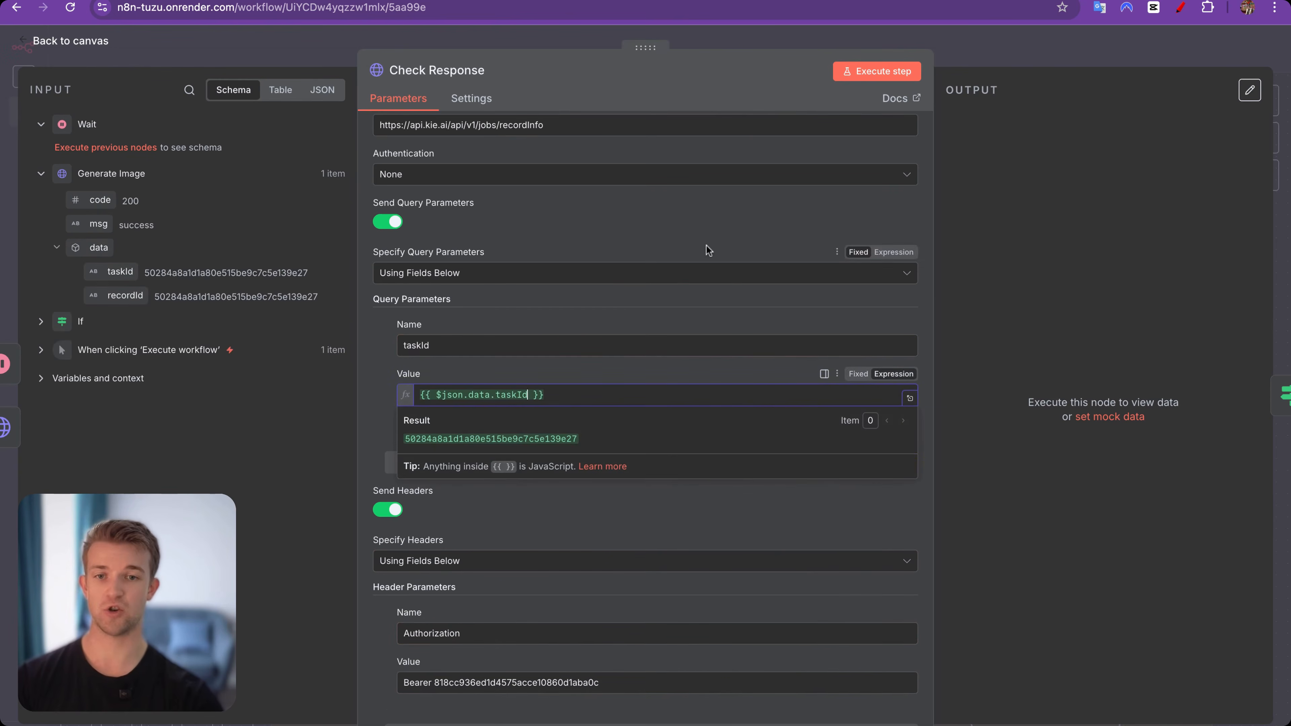
Execute the Check Response node to query the image task, and return to the canvas
click(808, 85)
click(876, 71)
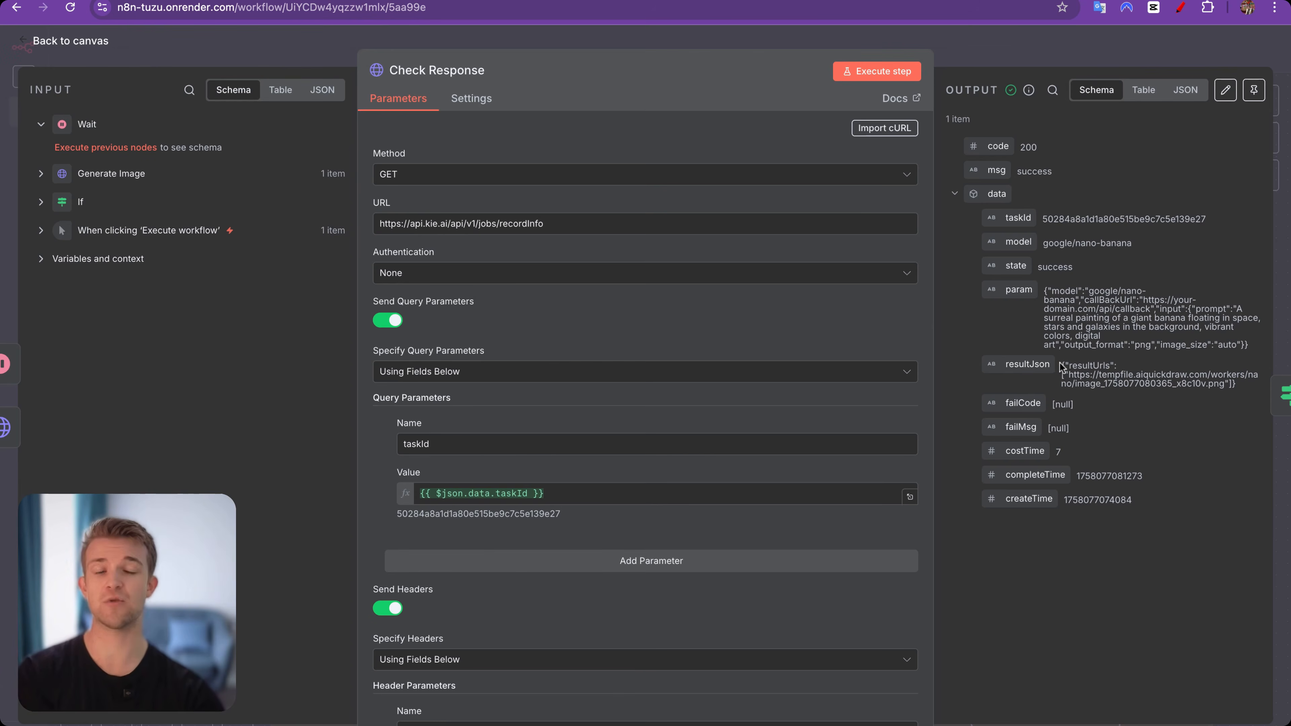
key(Escape)
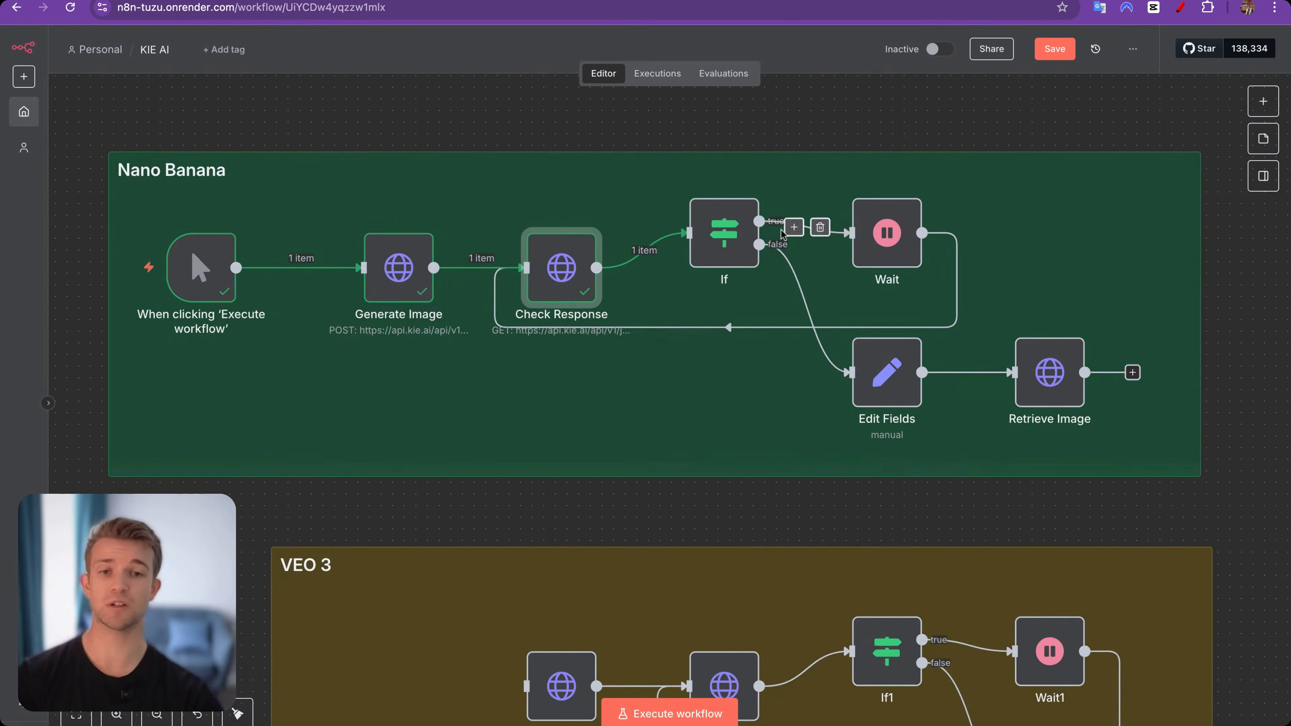
Review the If node's resultJson condition and the Wait node's interval settings
scroll(710, 276, up, 3)
scroll(710, 276, up, 1)
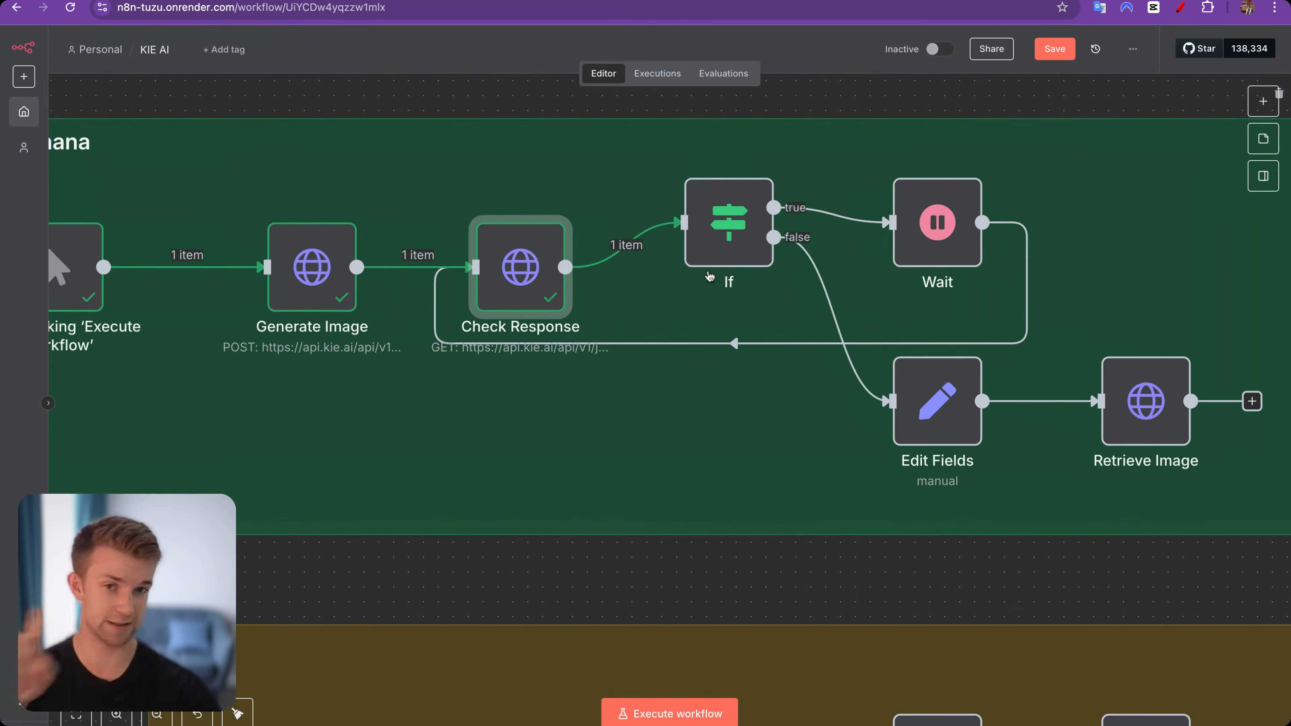
mouse_move(738, 239)
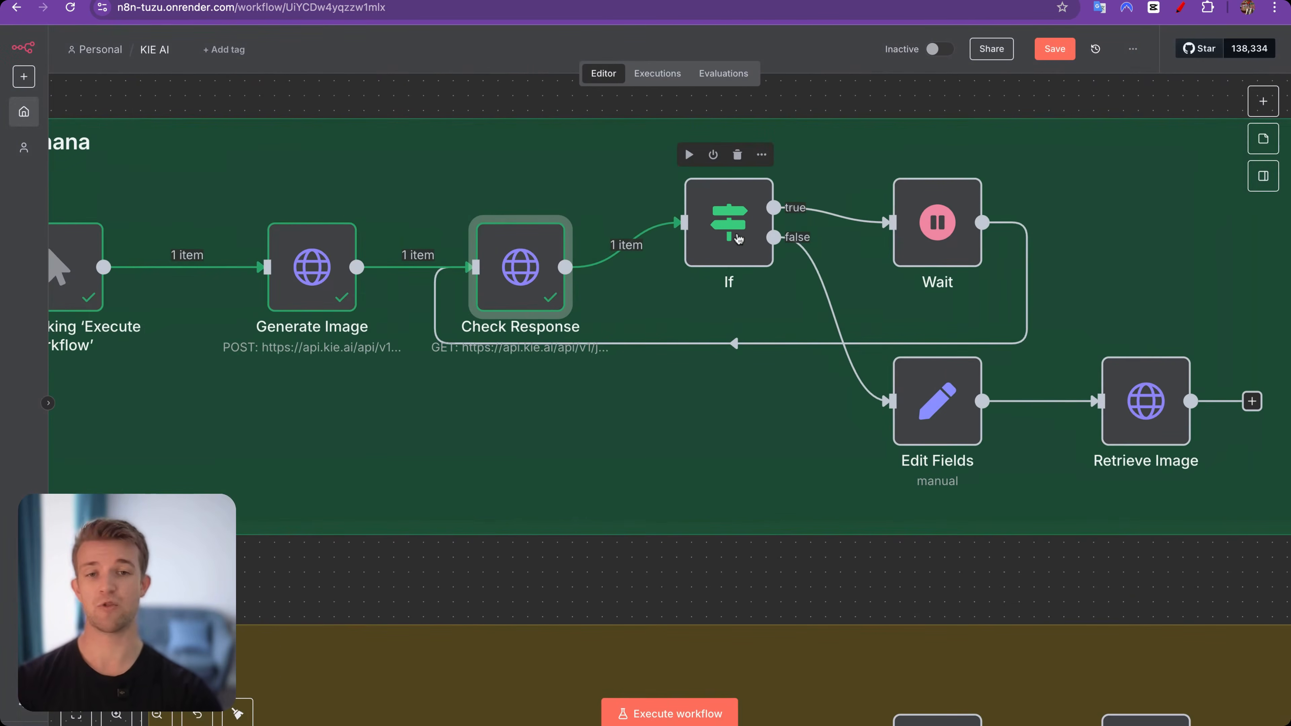
double_click(722, 244)
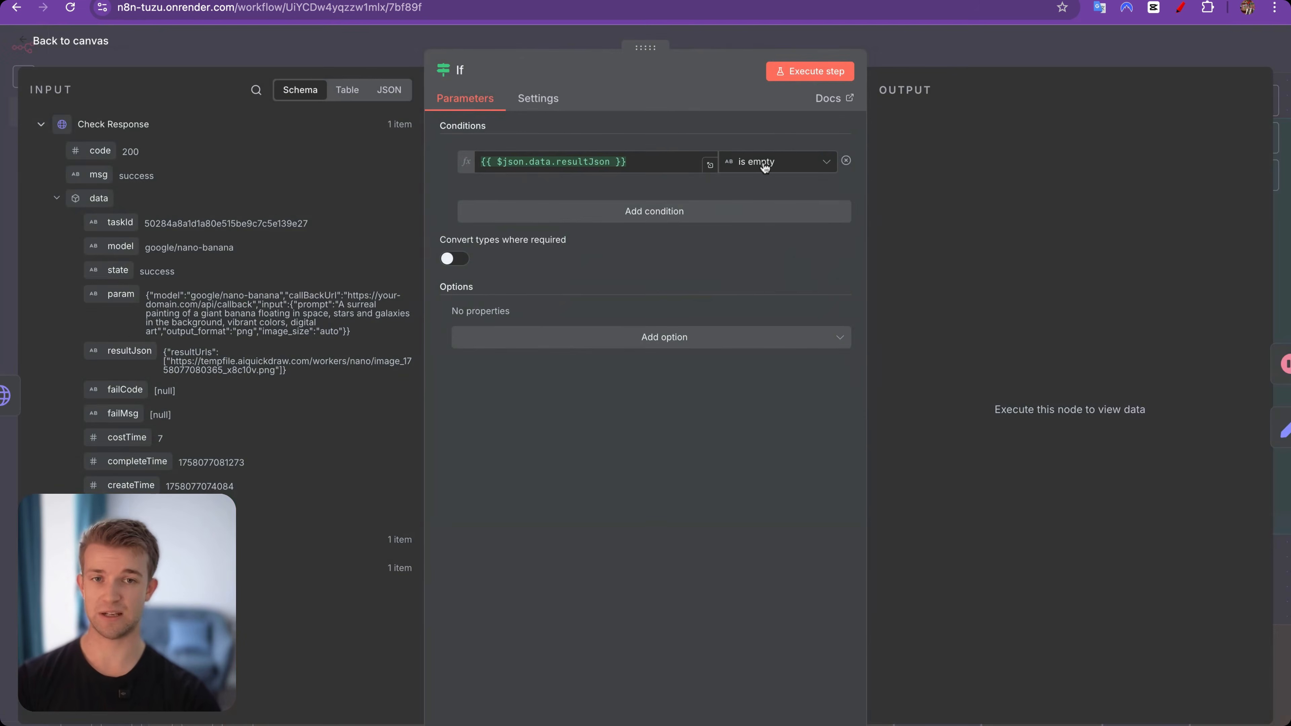
click(913, 59)
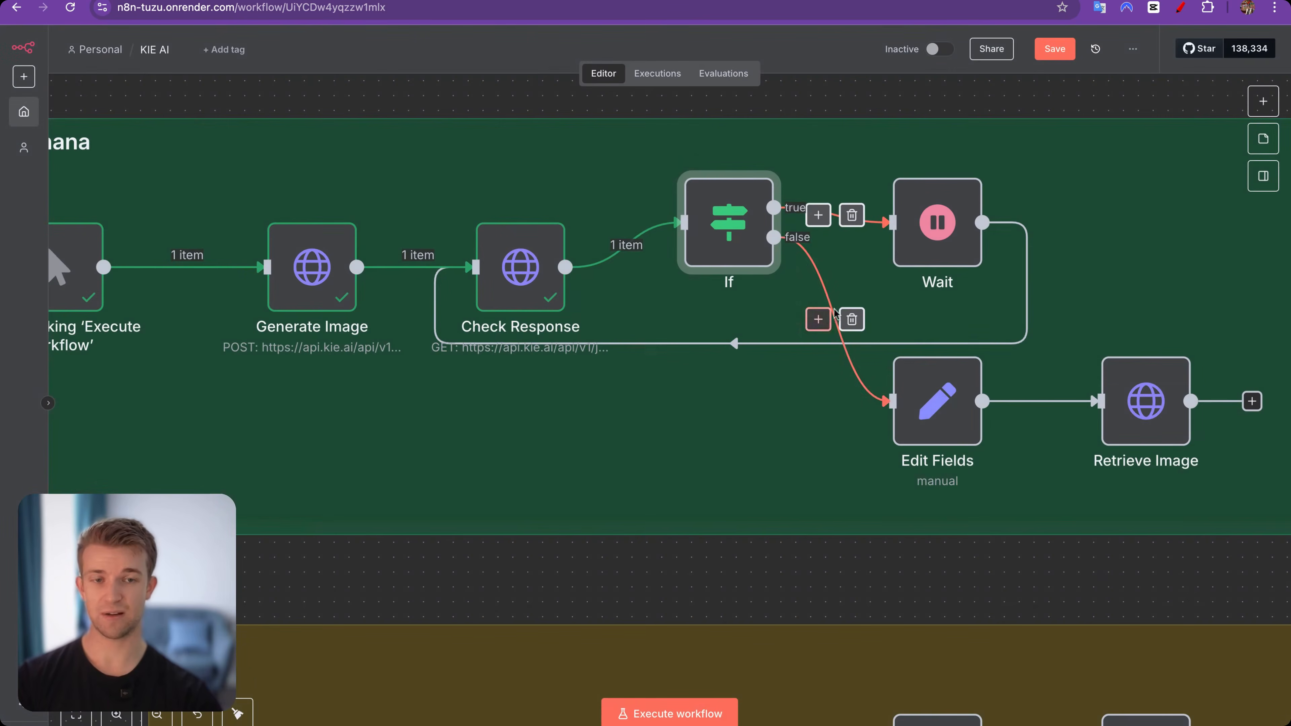
double_click(907, 234)
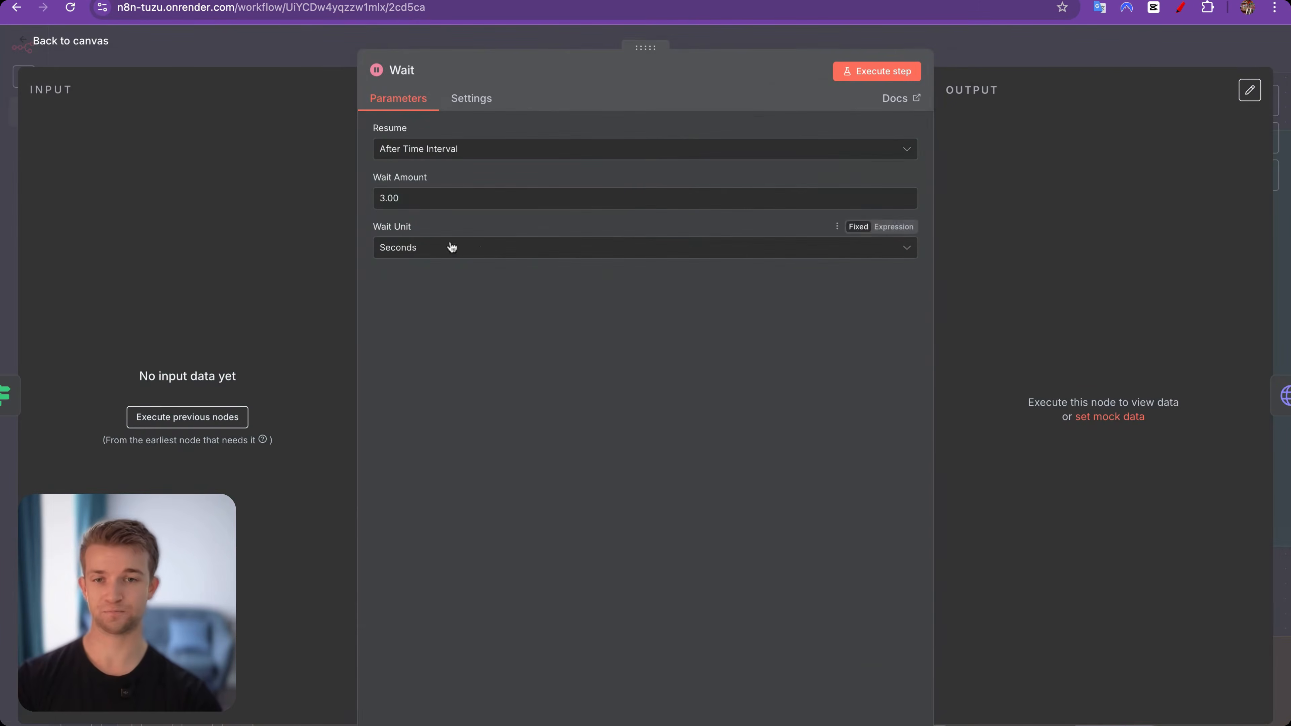
click(988, 68)
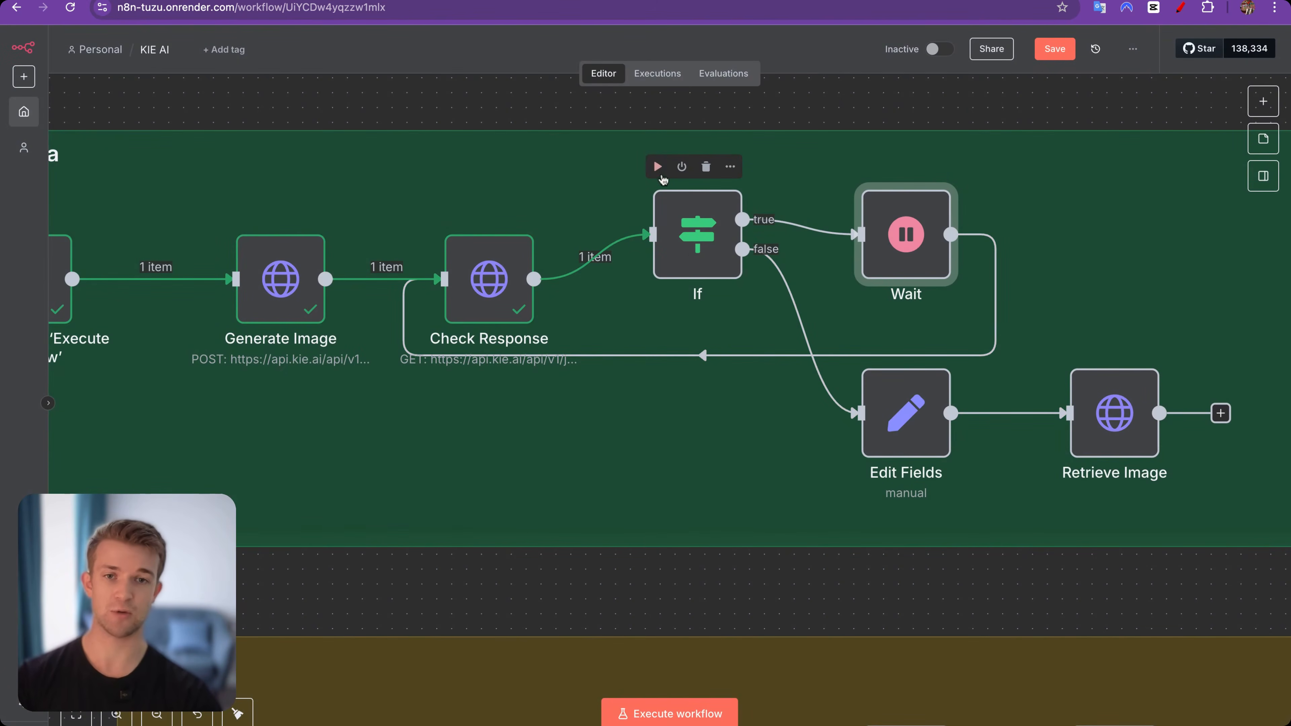
Execute the If node and the Edit Fields node that maps data.resultJson as an object, and return to the canvas
click(659, 172)
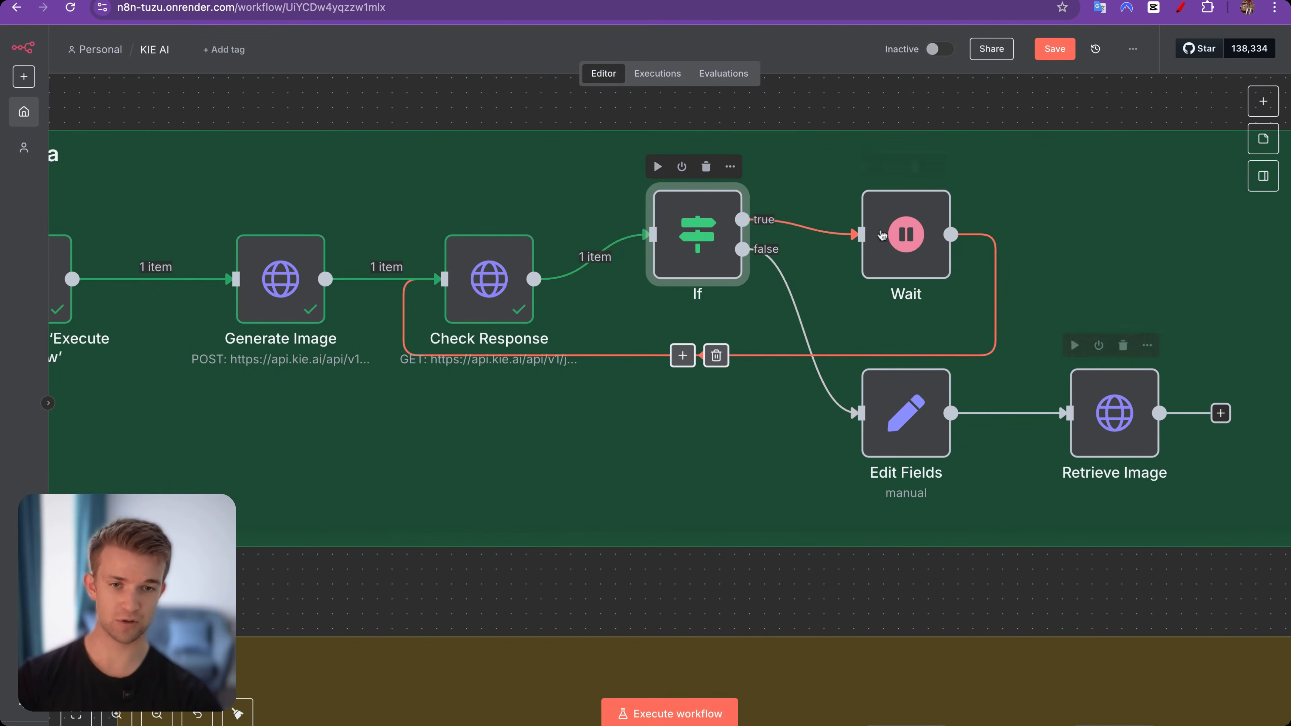
click(658, 167)
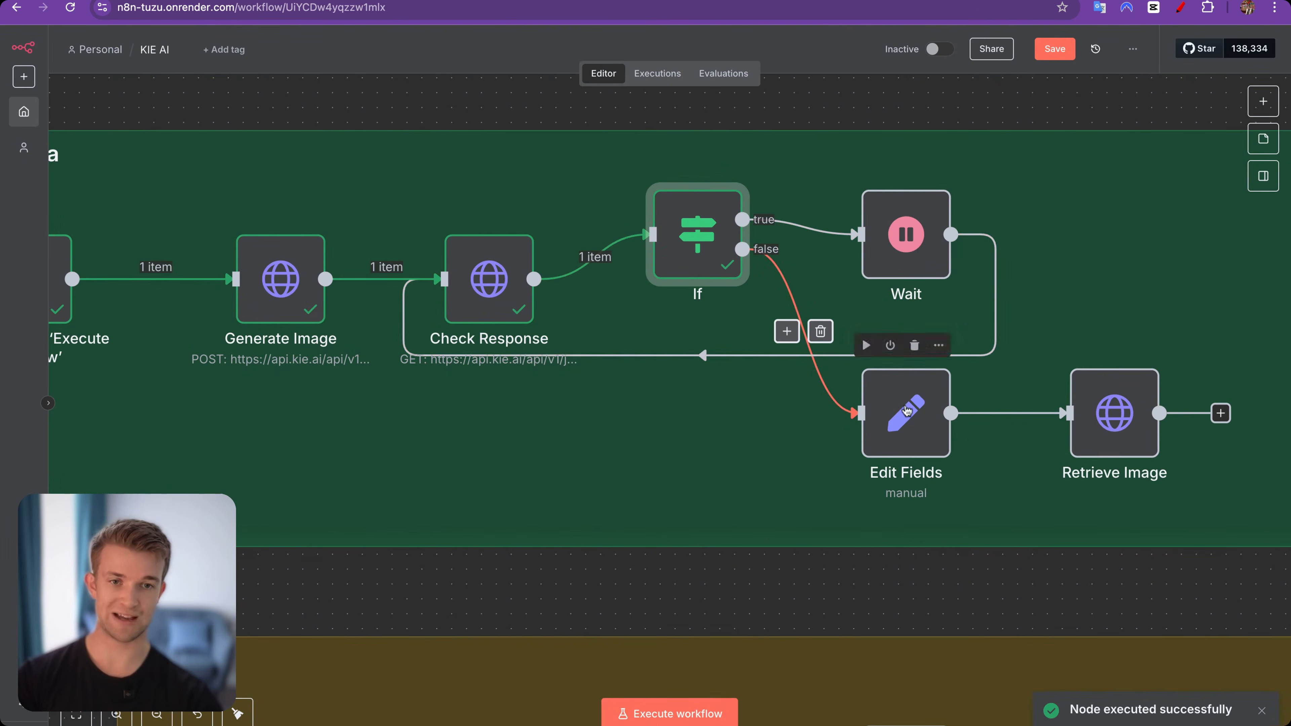
scroll(922, 425, right, 5)
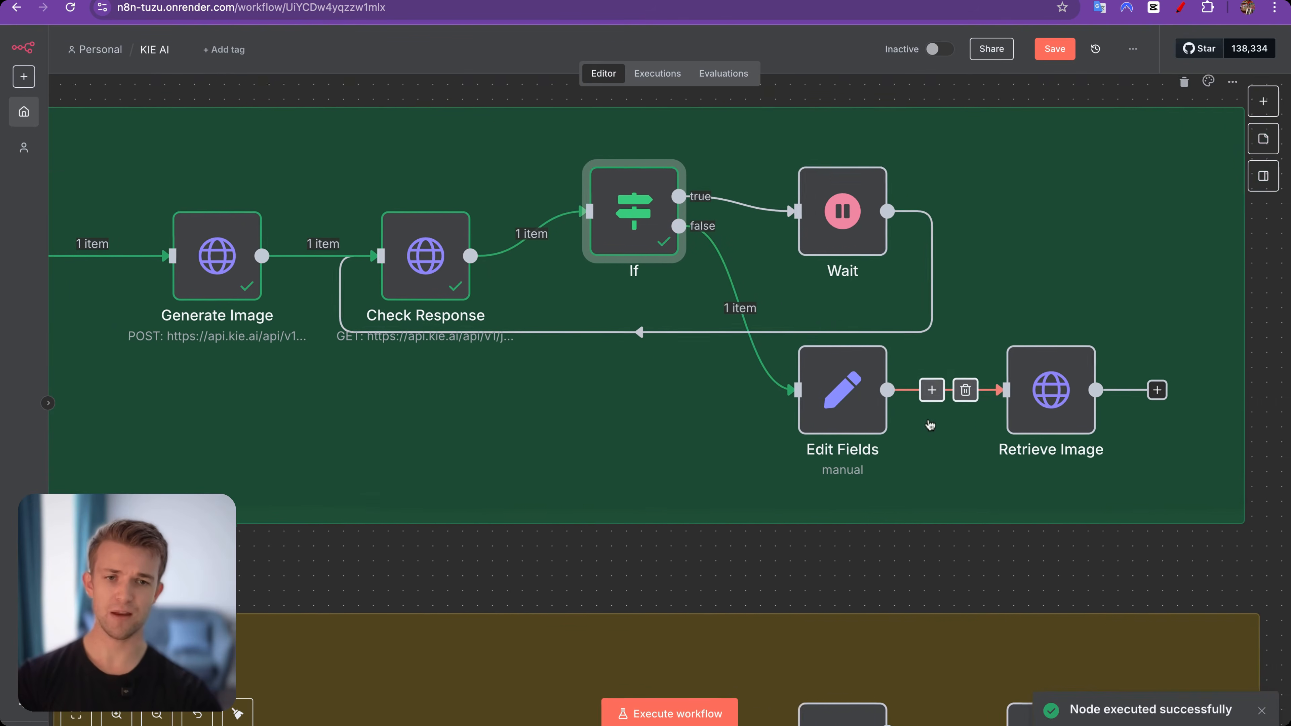
double_click(754, 411)
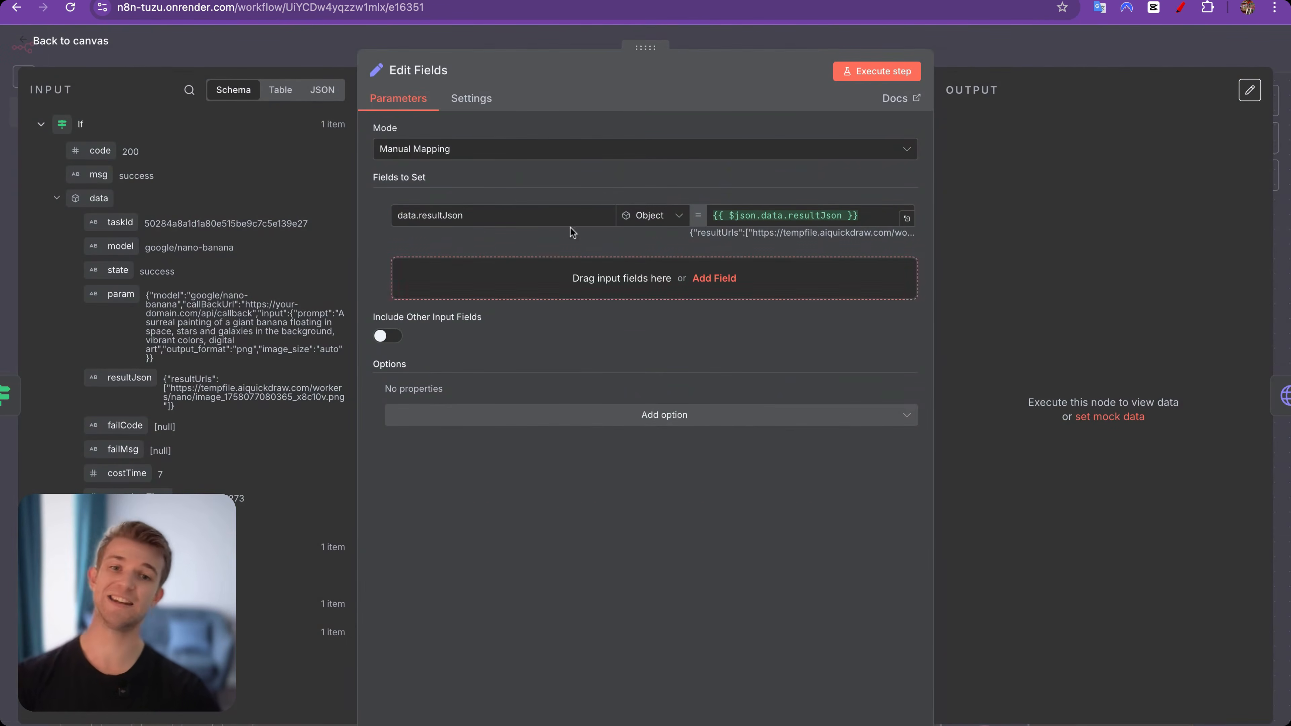
click(854, 71)
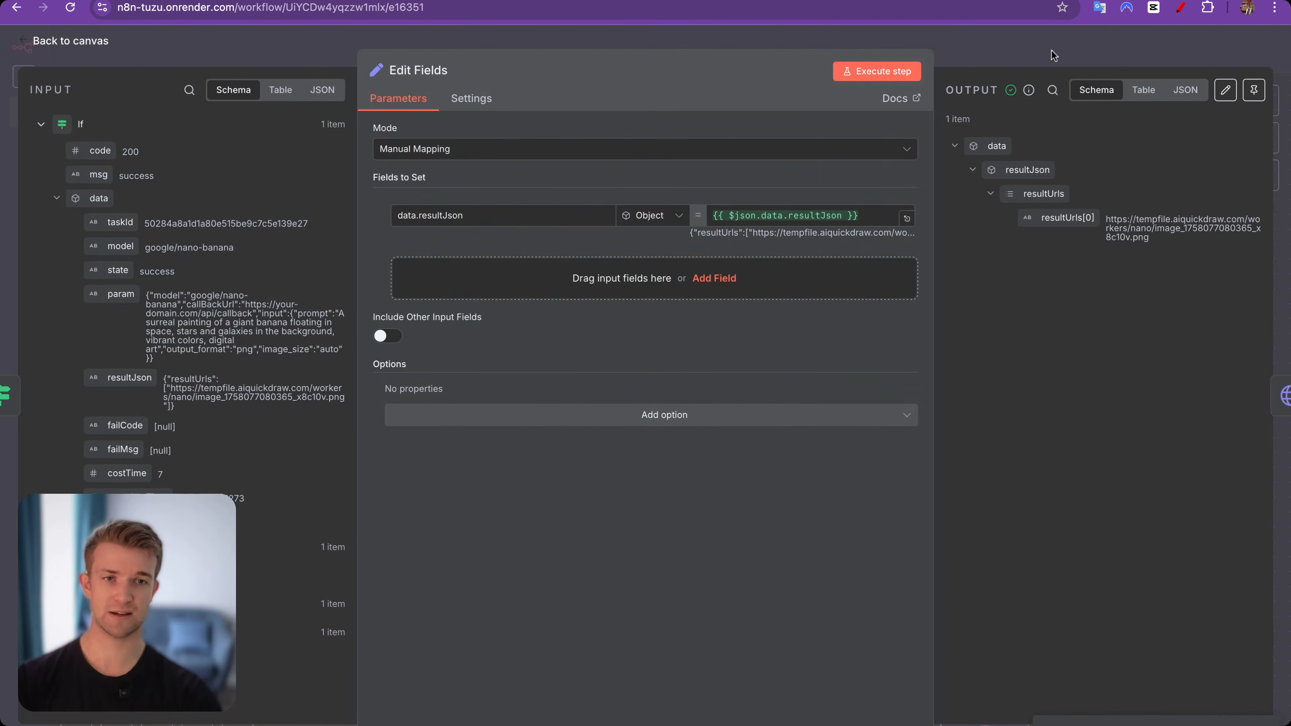
click(1054, 55)
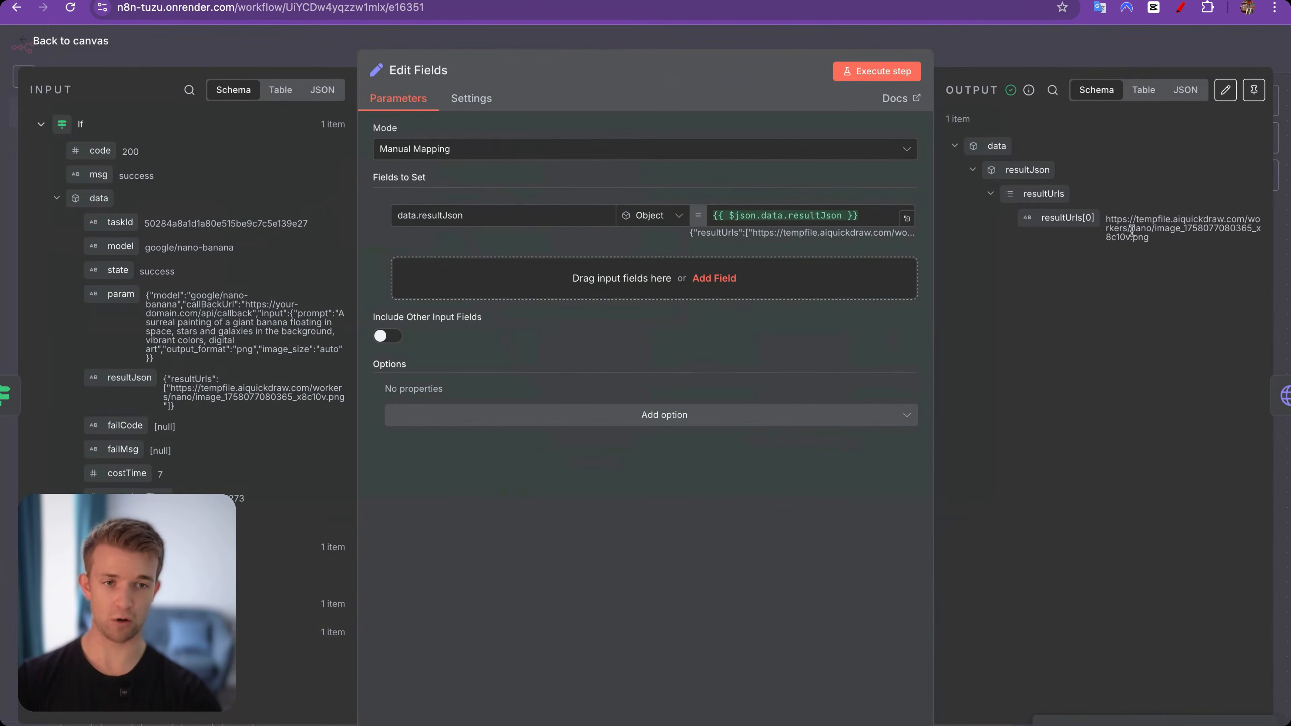
click(1002, 44)
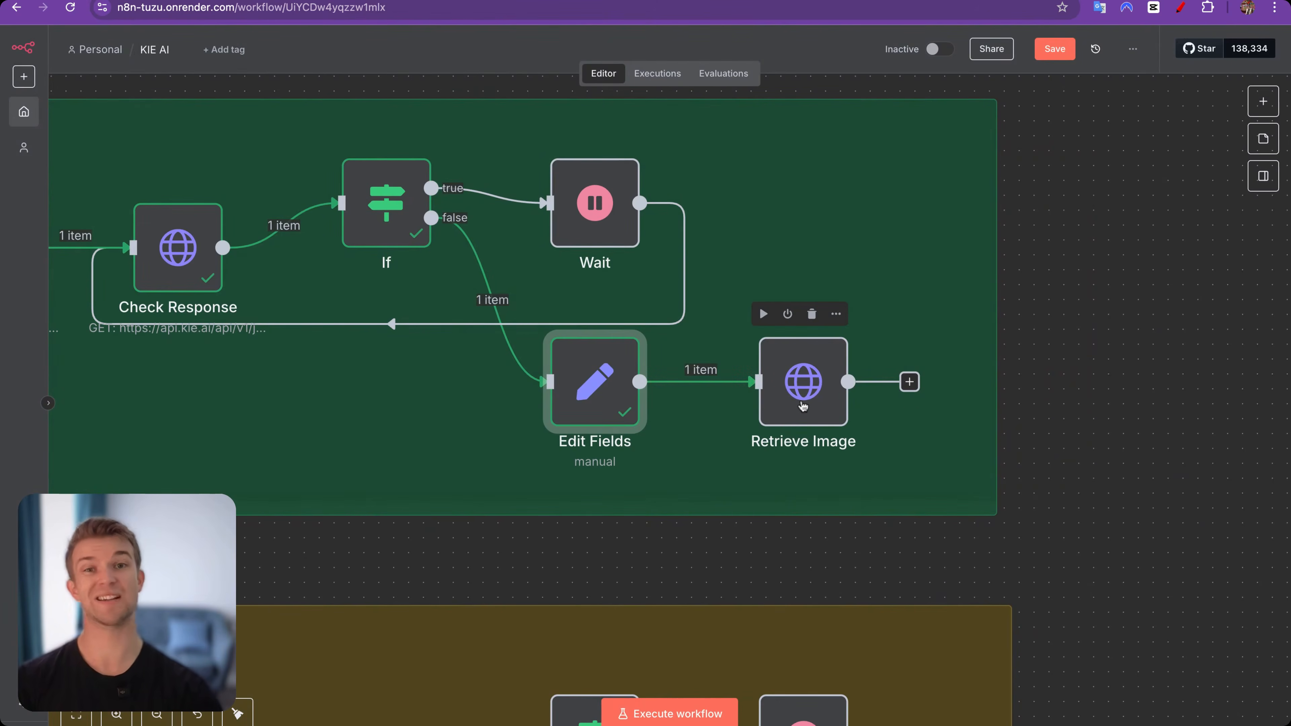
Execute the Retrieve Image node, view the generated image in its binary output, and return to the canvas
double_click(803, 381)
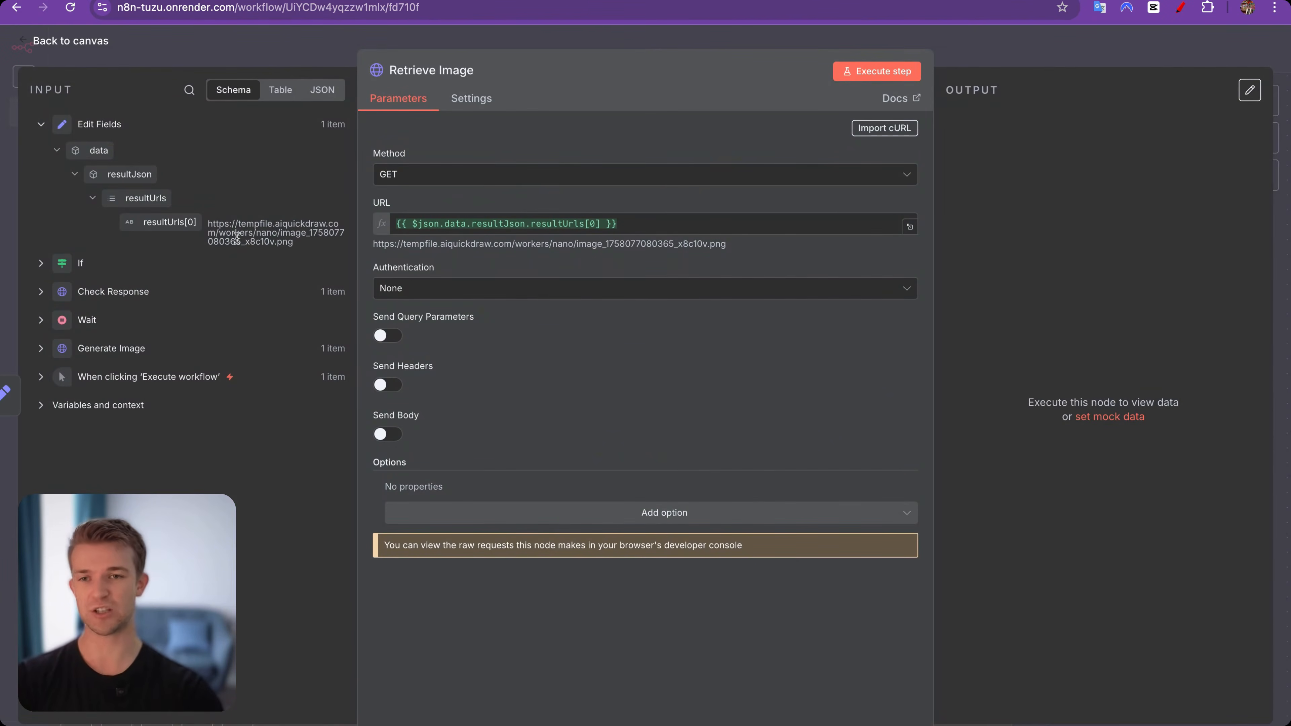
click(882, 76)
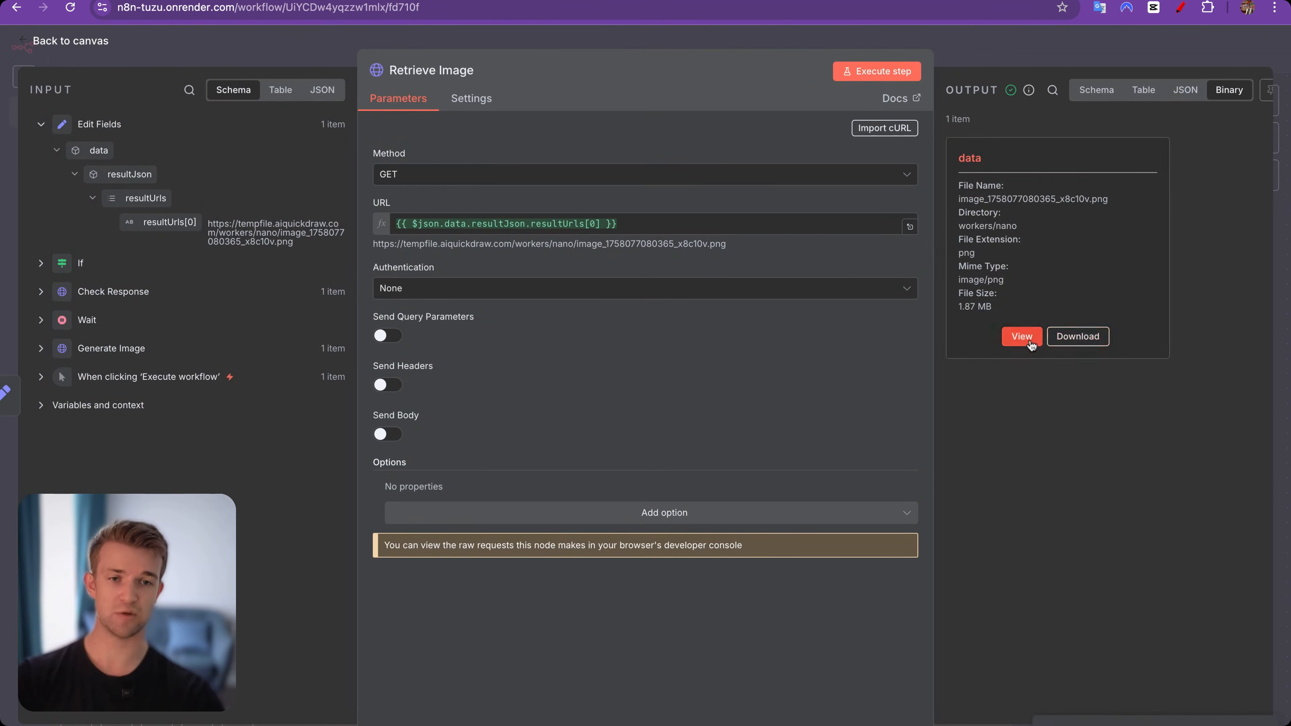
click(1031, 340)
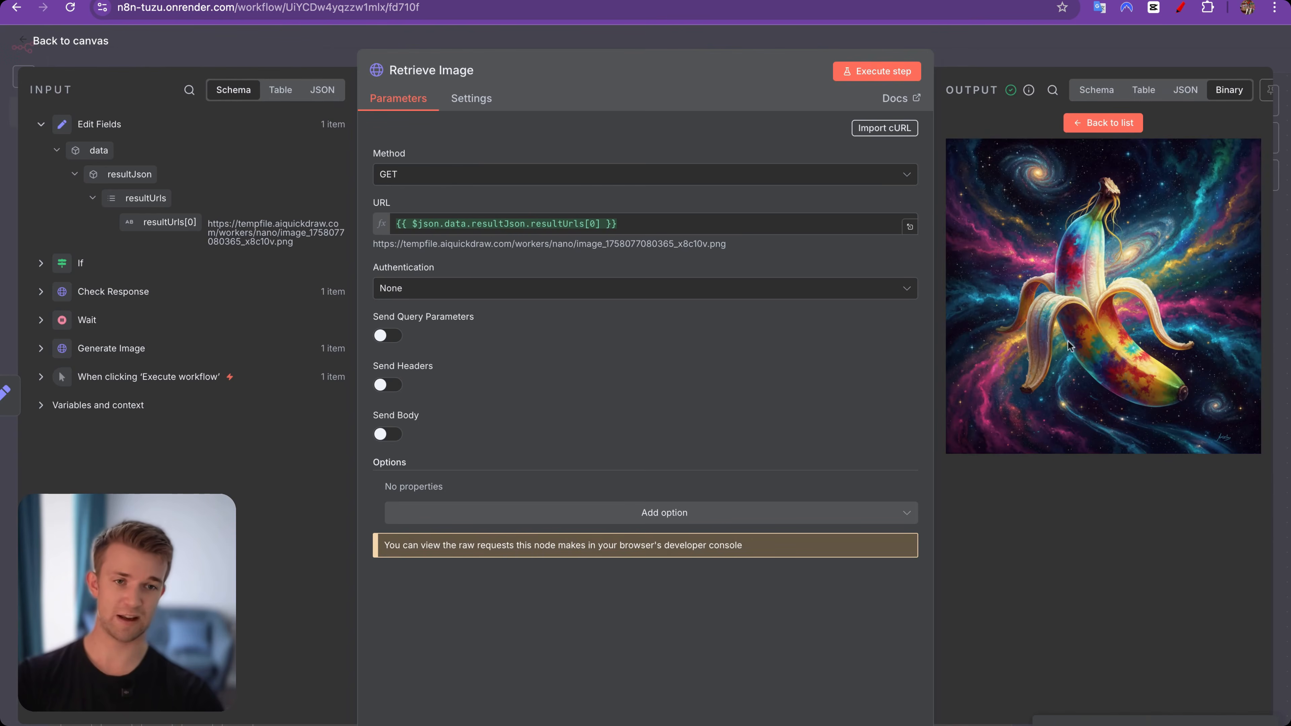
click(990, 44)
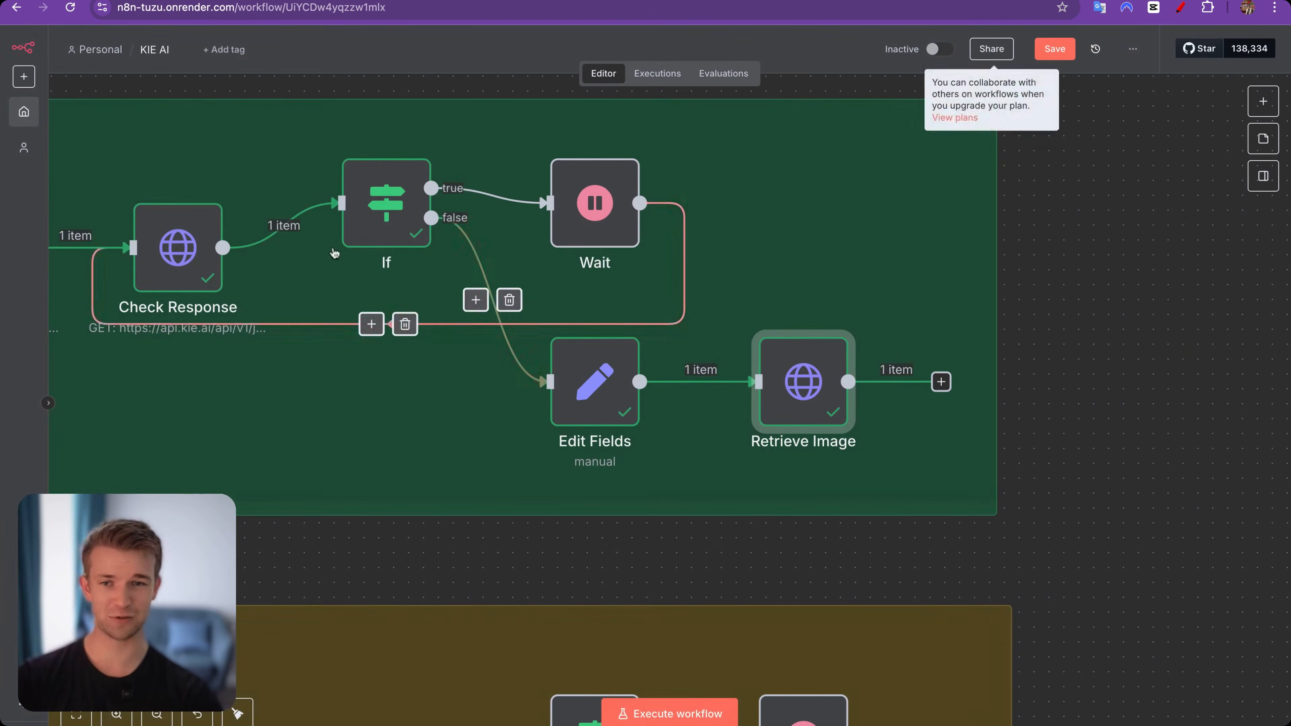
Review the prompt in the Generate Image node's JSON body, and return to the canvas
scroll(325, 253, left, 5)
click(246, 261)
double_click(246, 261)
scroll(572, 509, down, 7)
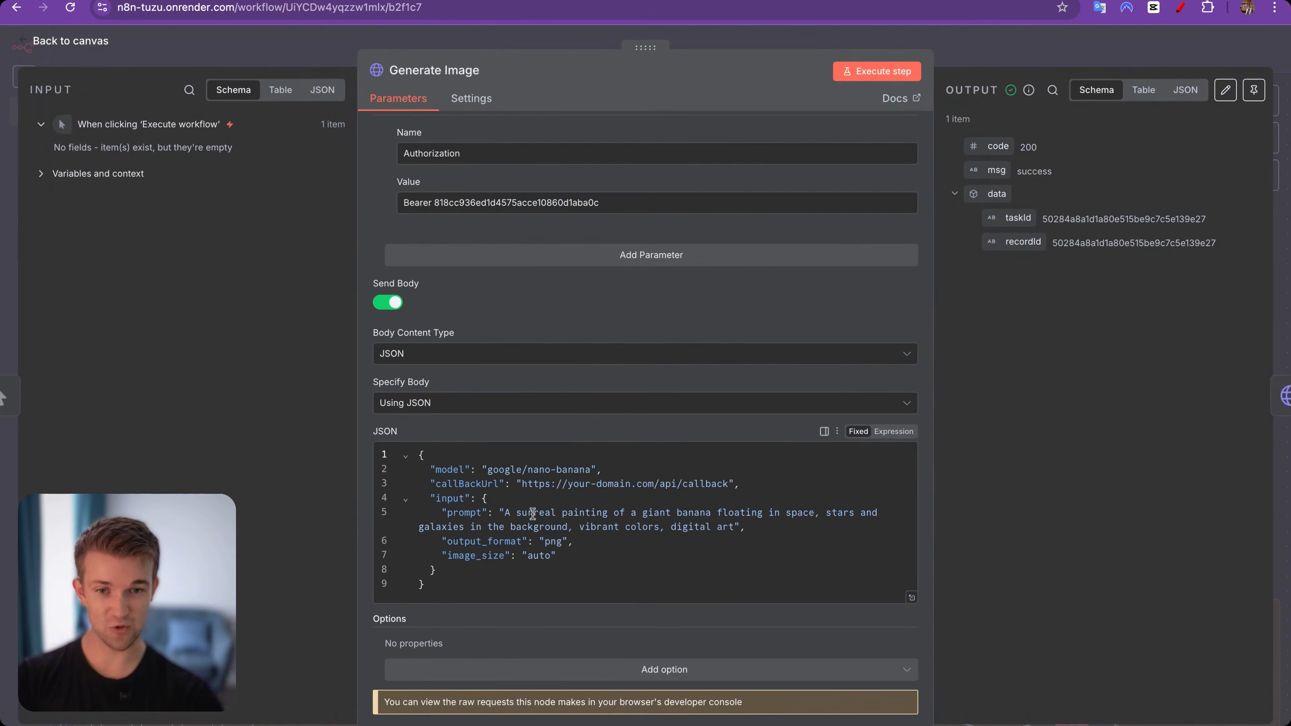
drag(530, 510, 647, 527)
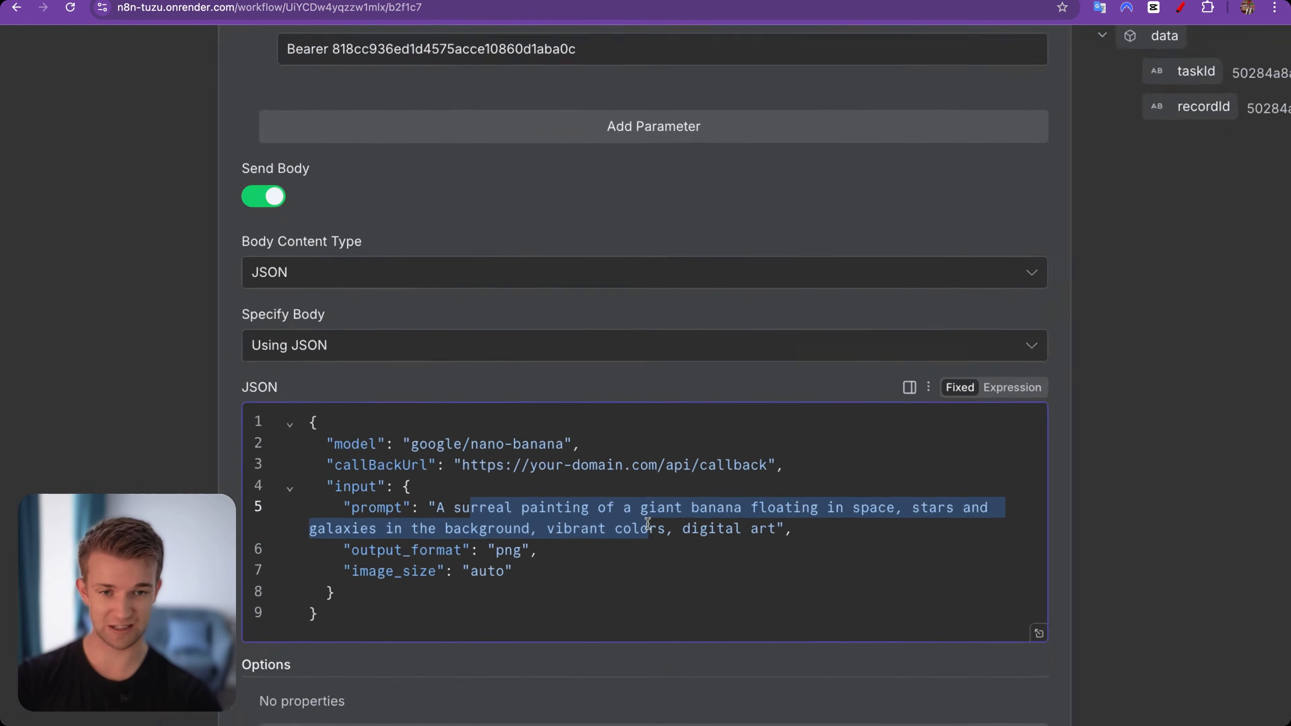
scroll(645, 519, down, 5)
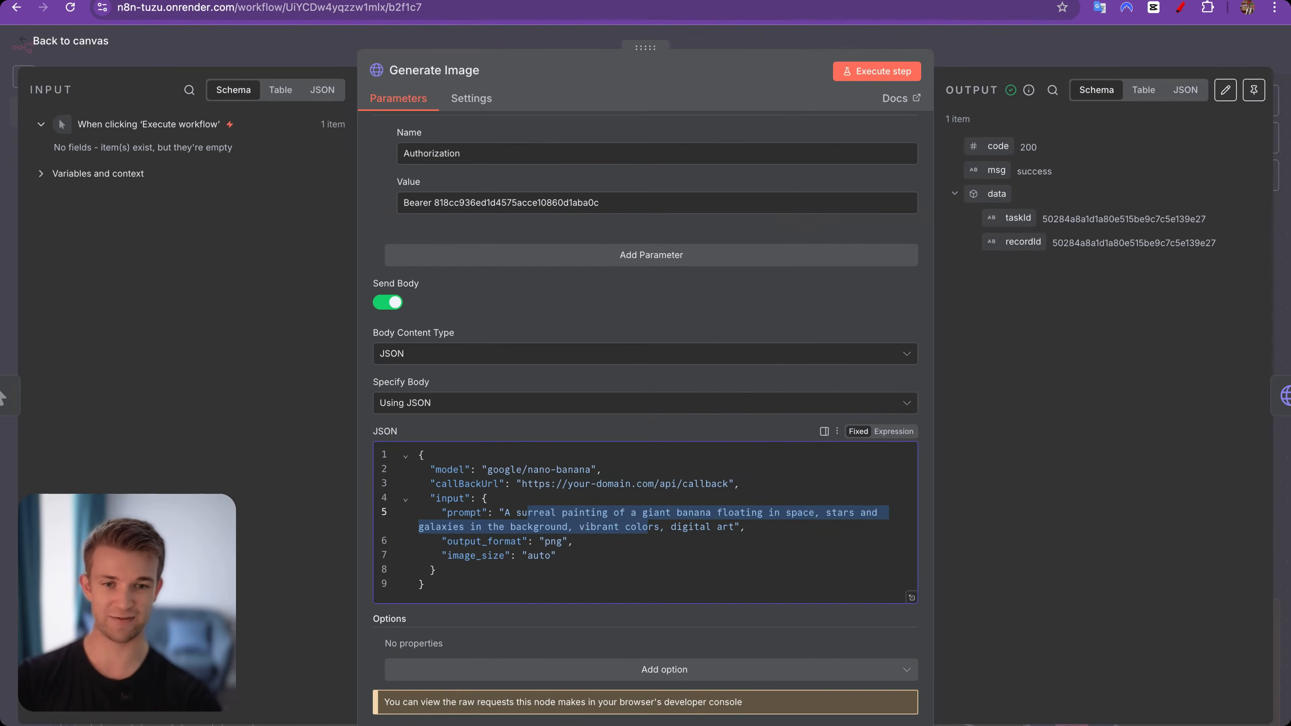
click(987, 50)
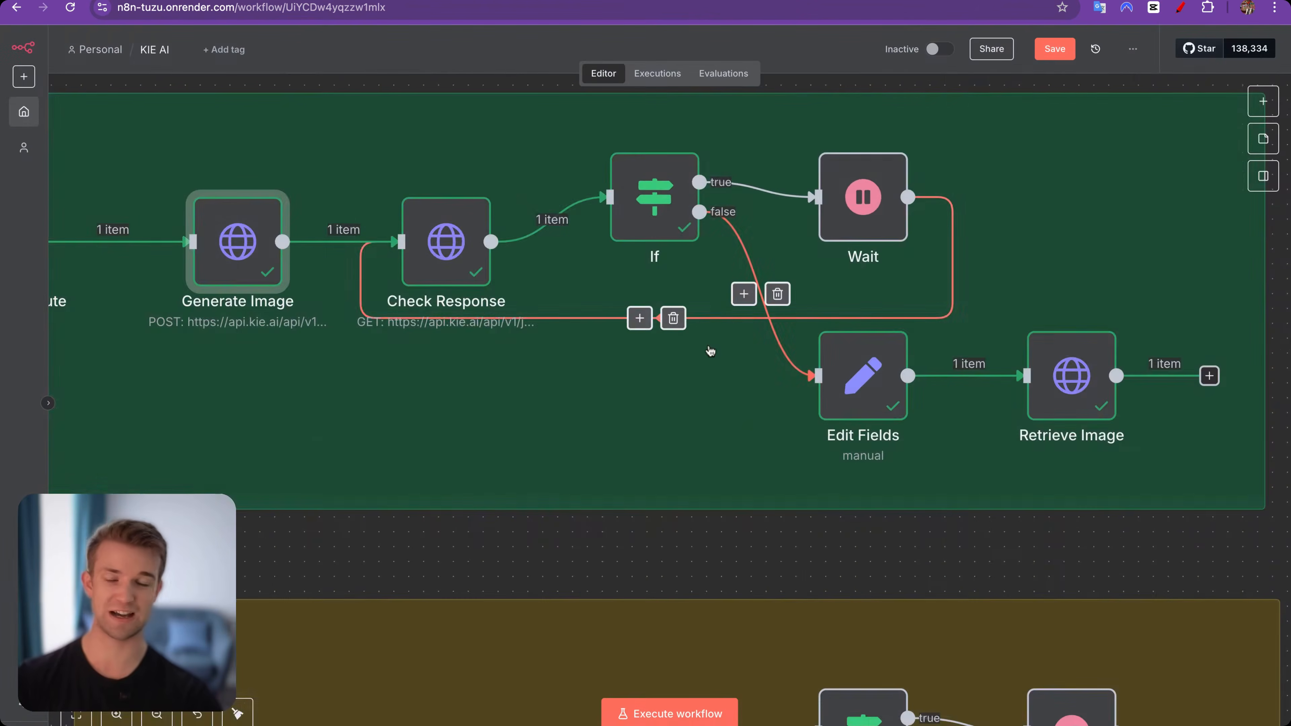
Examine the VEO 3 workflow section, from Generate Video and Check Status through If1 and Wait1 to Retrieve Image1
scroll(710, 351, down, 5)
scroll(711, 351, up, 3)
scroll(711, 351, down, 4)
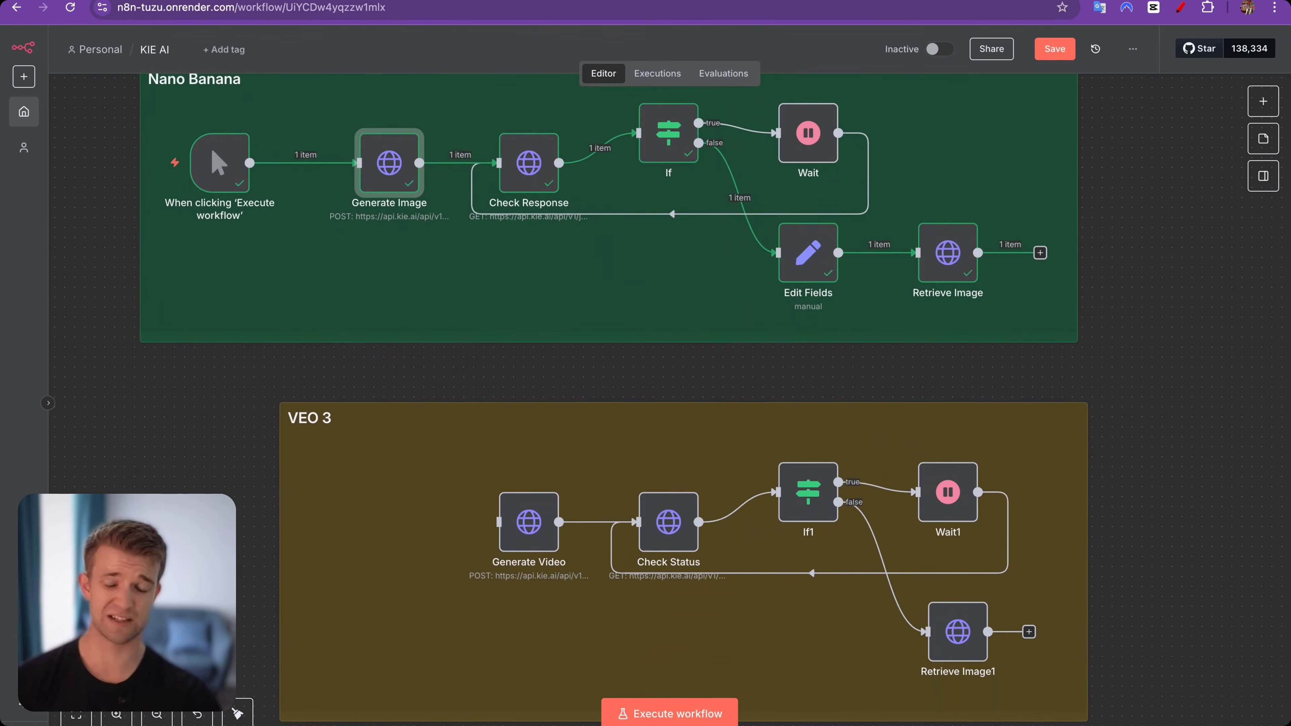
scroll(711, 350, down, 3)
scroll(711, 351, down, 1)
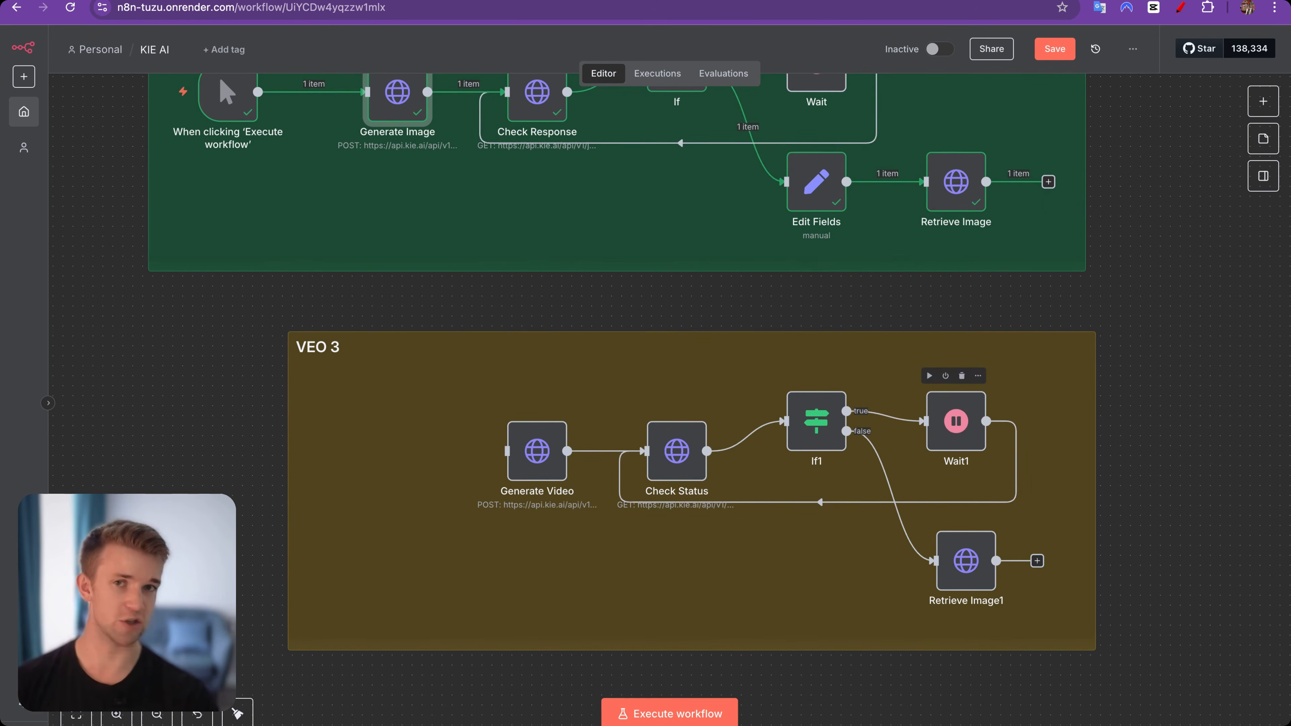
scroll(953, 430, up, 6)
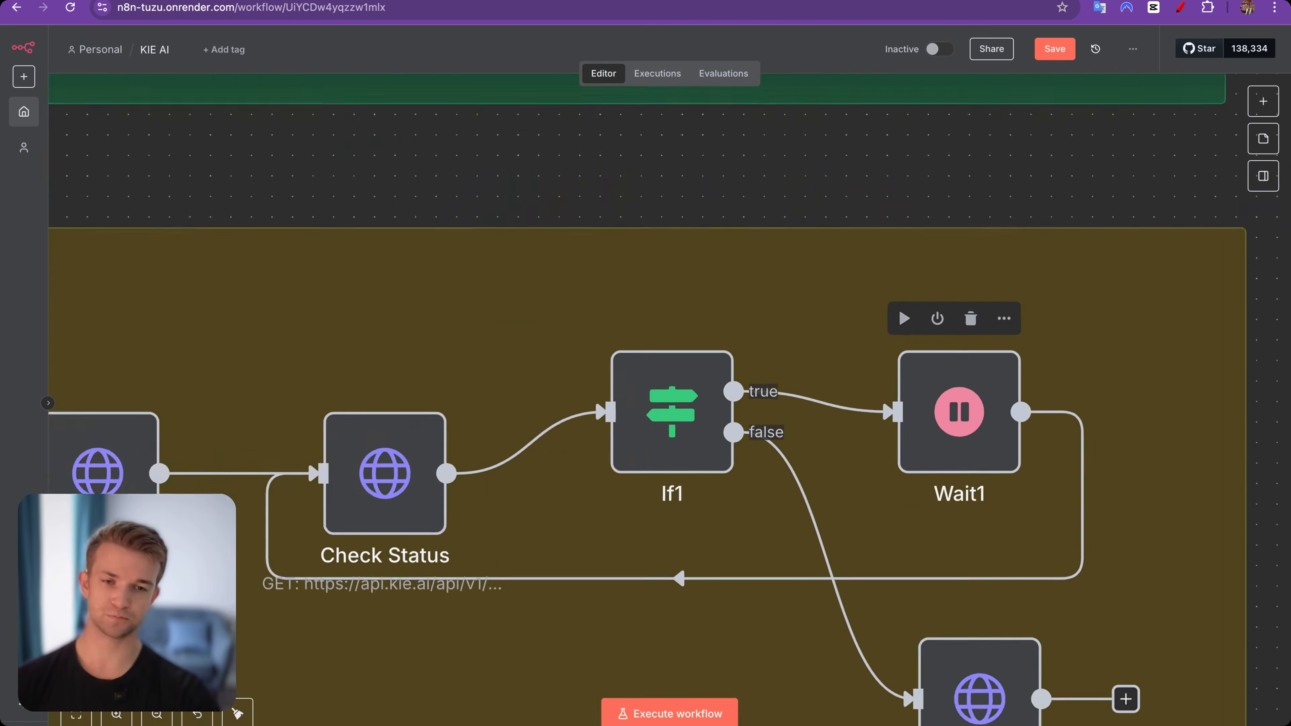
scroll(954, 429, down, 5)
scroll(957, 428, up, 1)
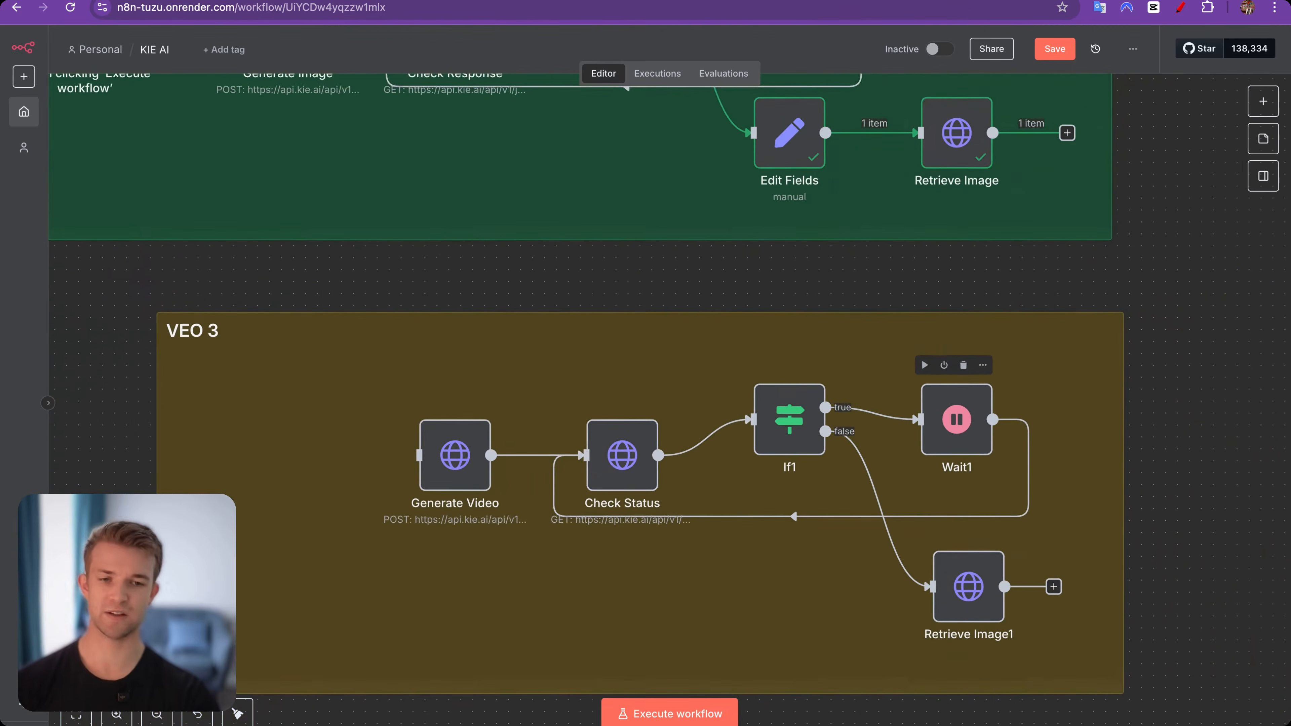
scroll(957, 428, down, 1)
scroll(958, 428, left, 1)
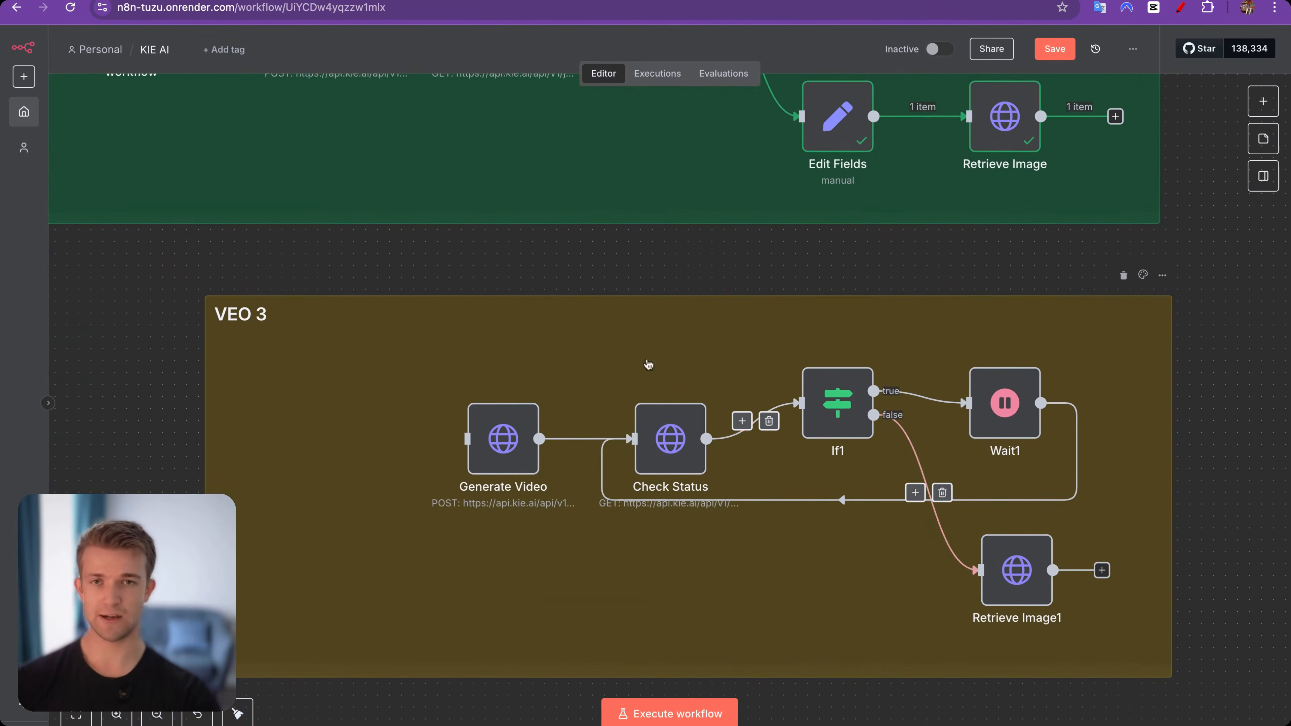
Copy the cURL request for Generate Veo 3 AI Video(Fast&Quality) from the Kie.ai API documentation, and return to the n8n workflow
click(304, 0)
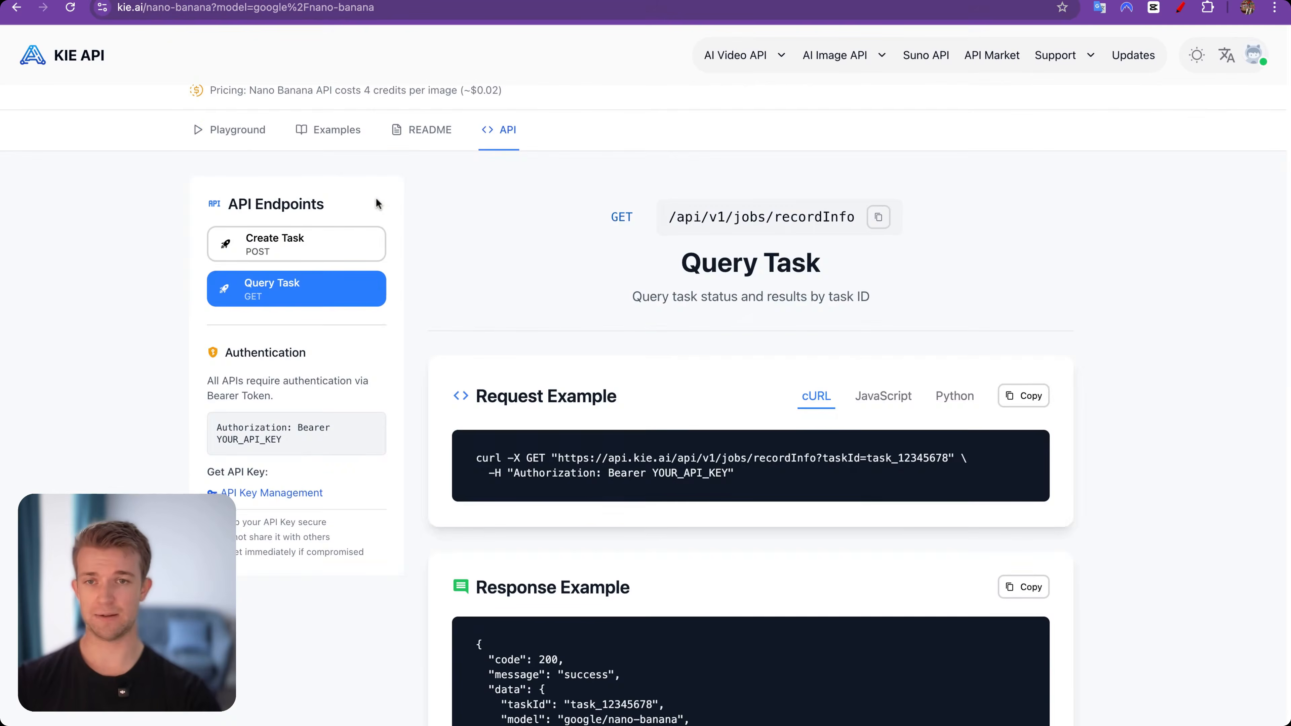
scroll(378, 203, up, 5)
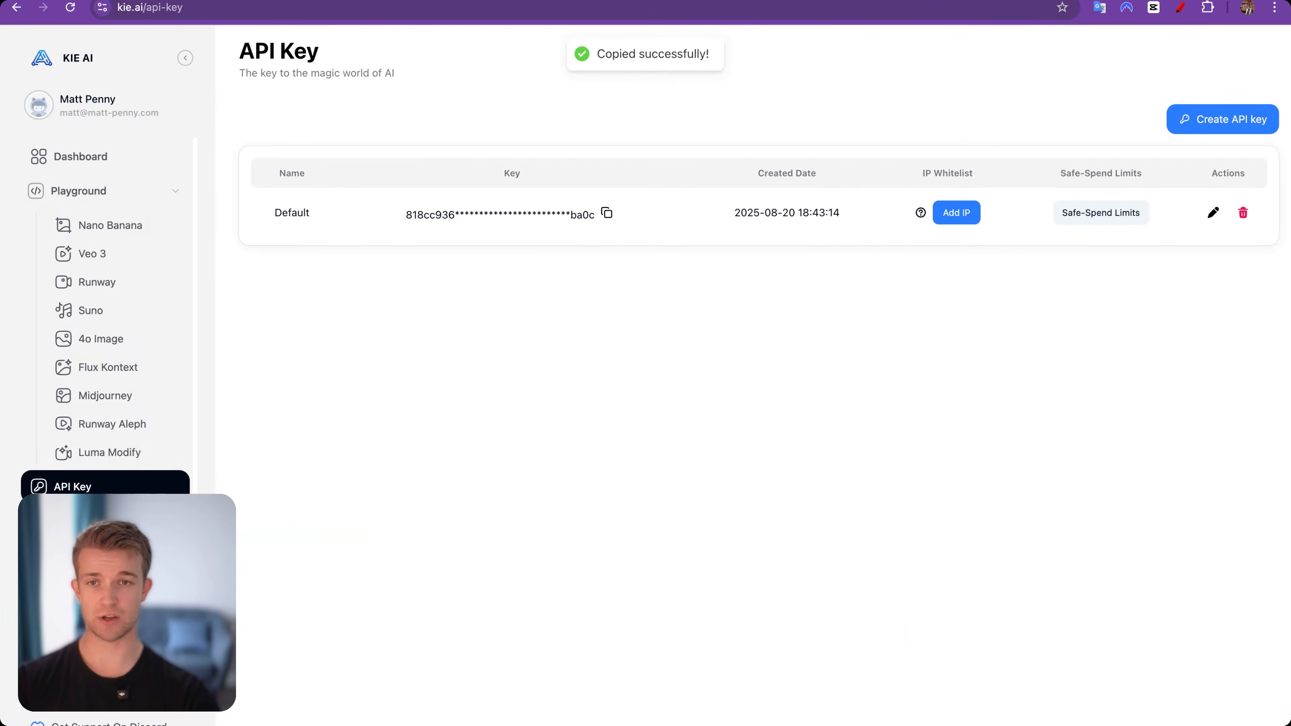
click(96, 254)
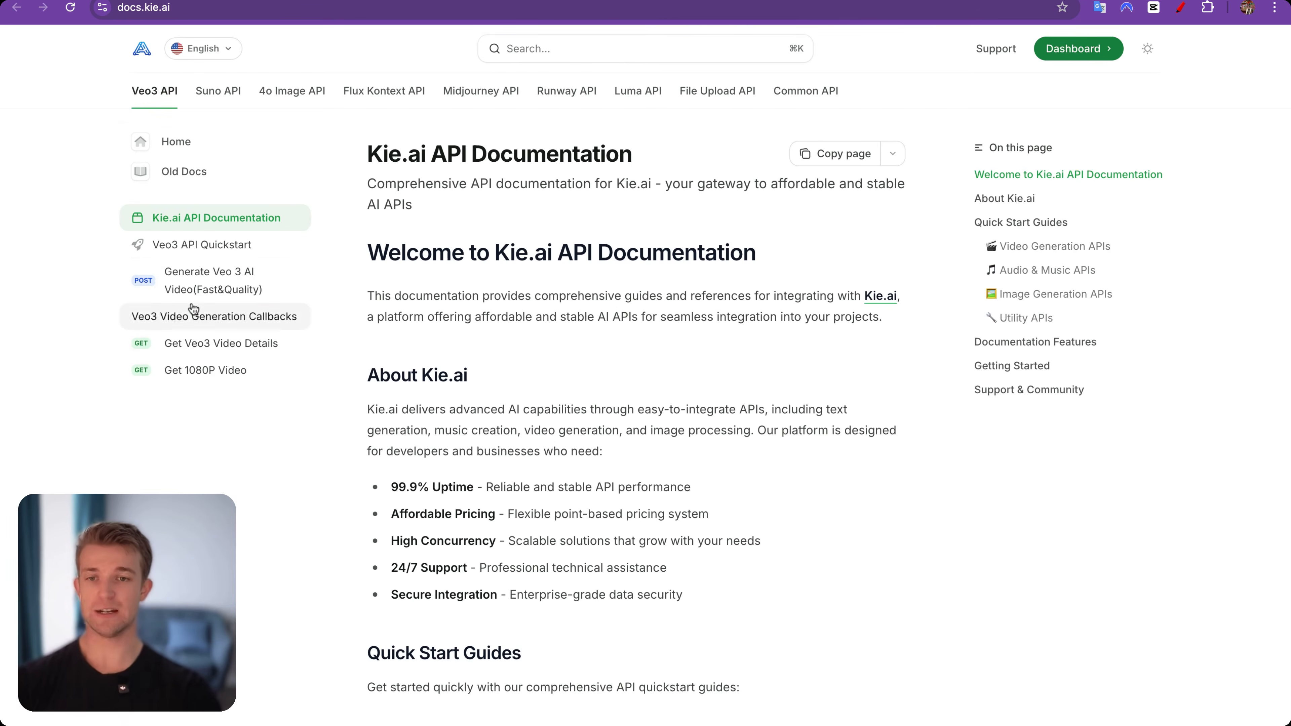
click(198, 289)
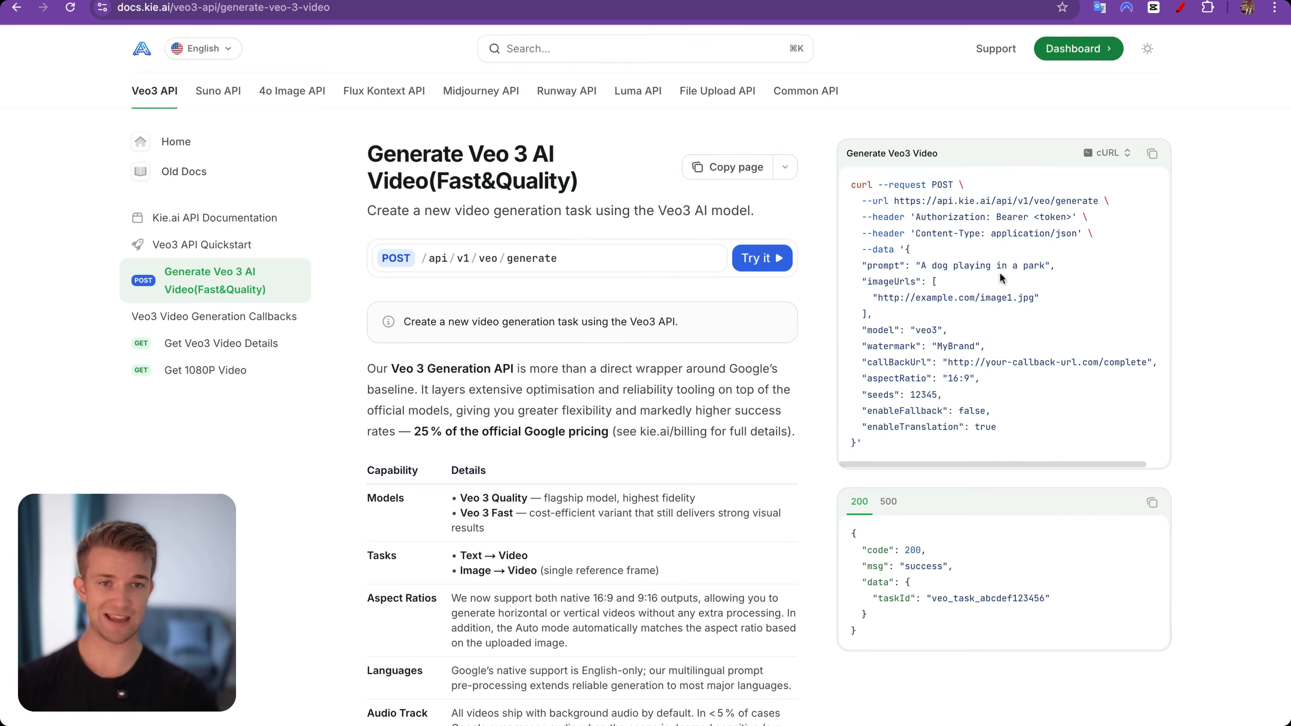
click(1153, 154)
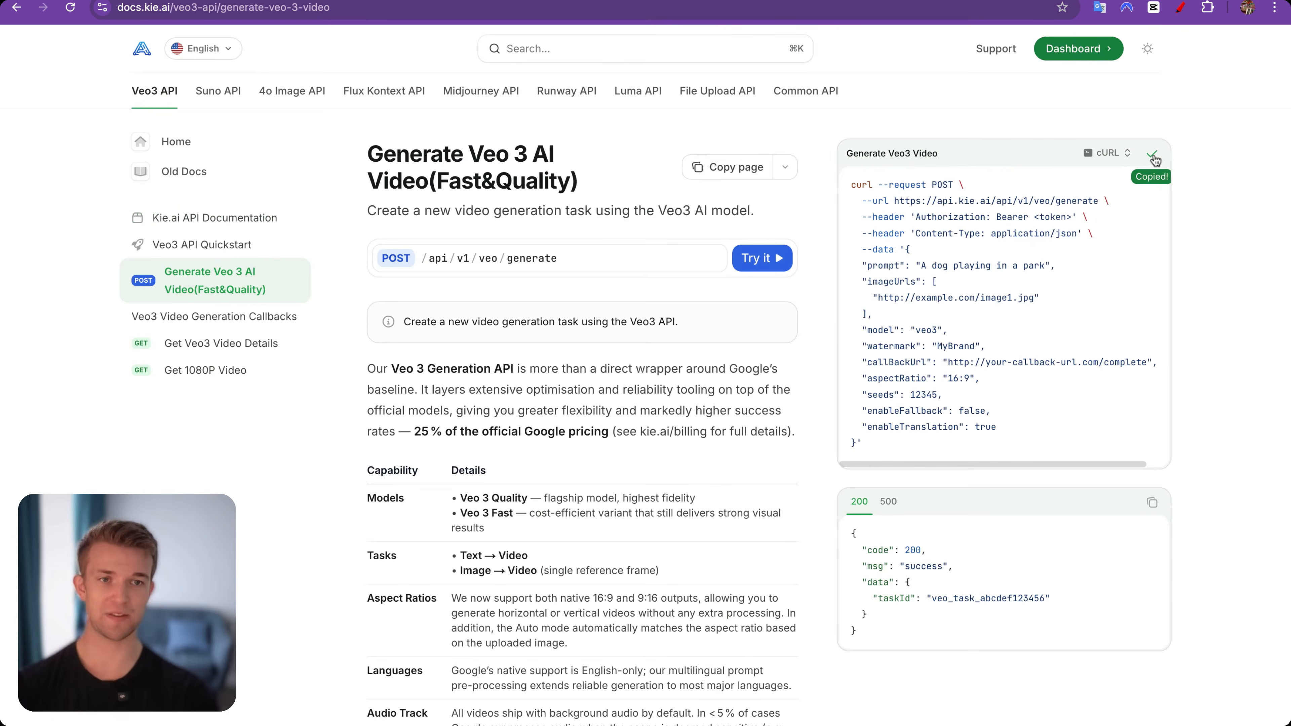
key(ctrl+Tab)
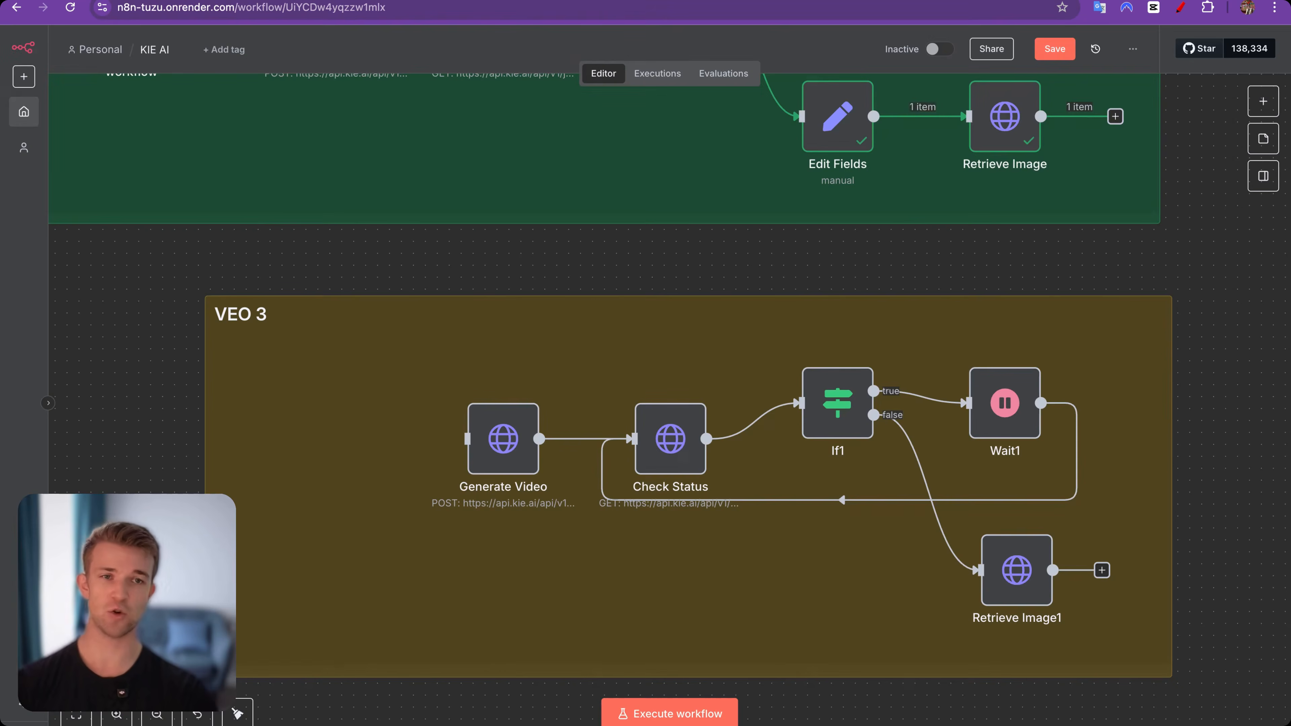
Detach the manual trigger from Generate Image, move it into the VEO 3 section, and connect it to Generate Video
scroll(605, 367, up, 5)
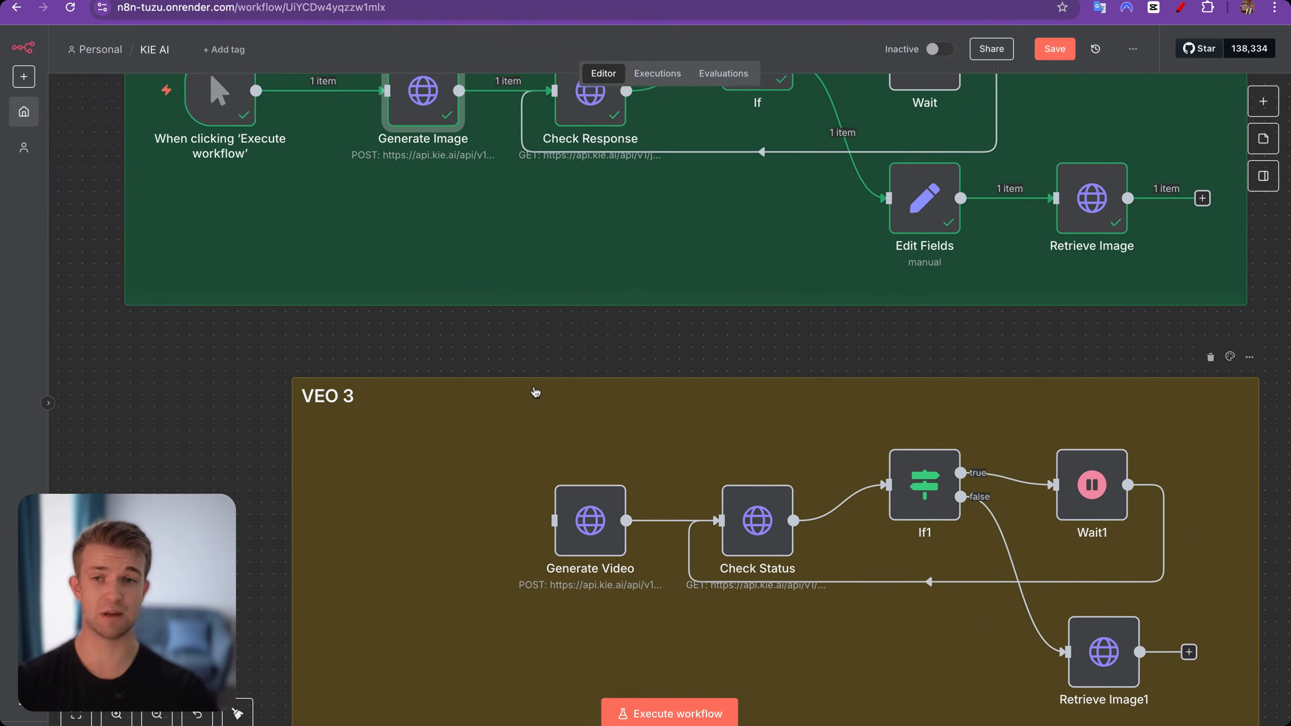
click(248, 138)
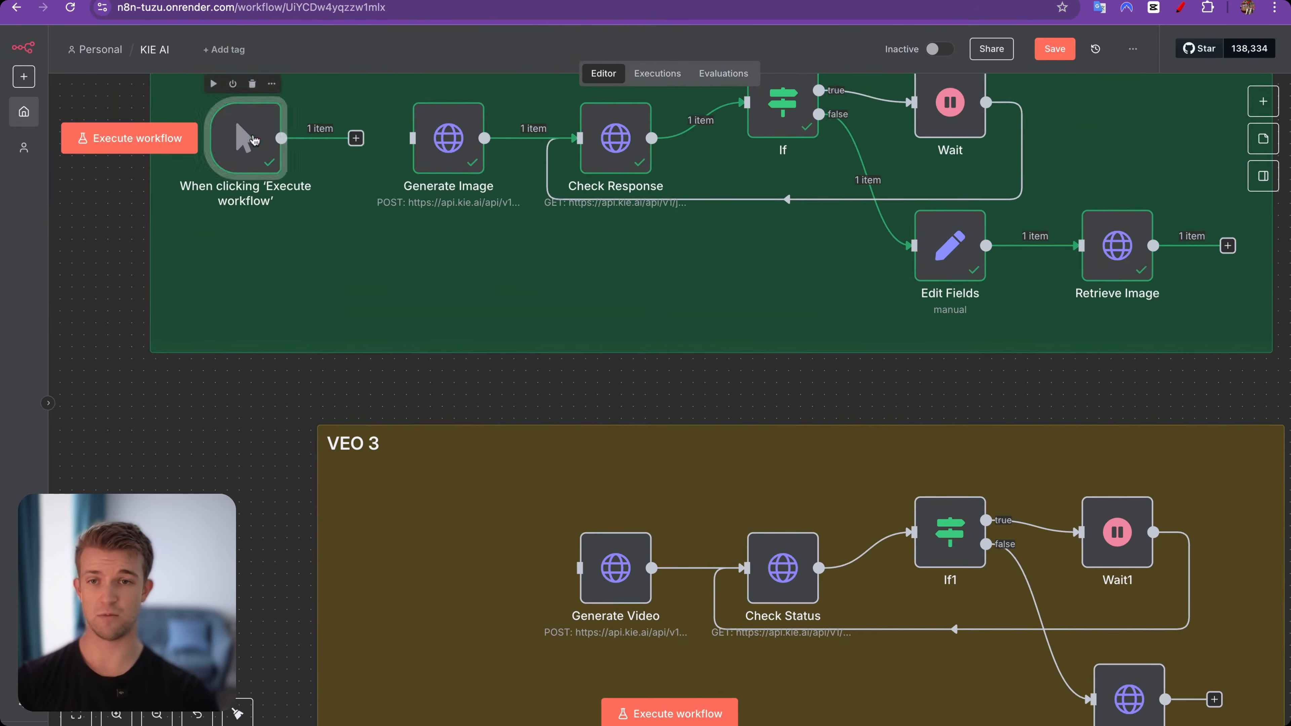
drag(248, 138, 414, 568)
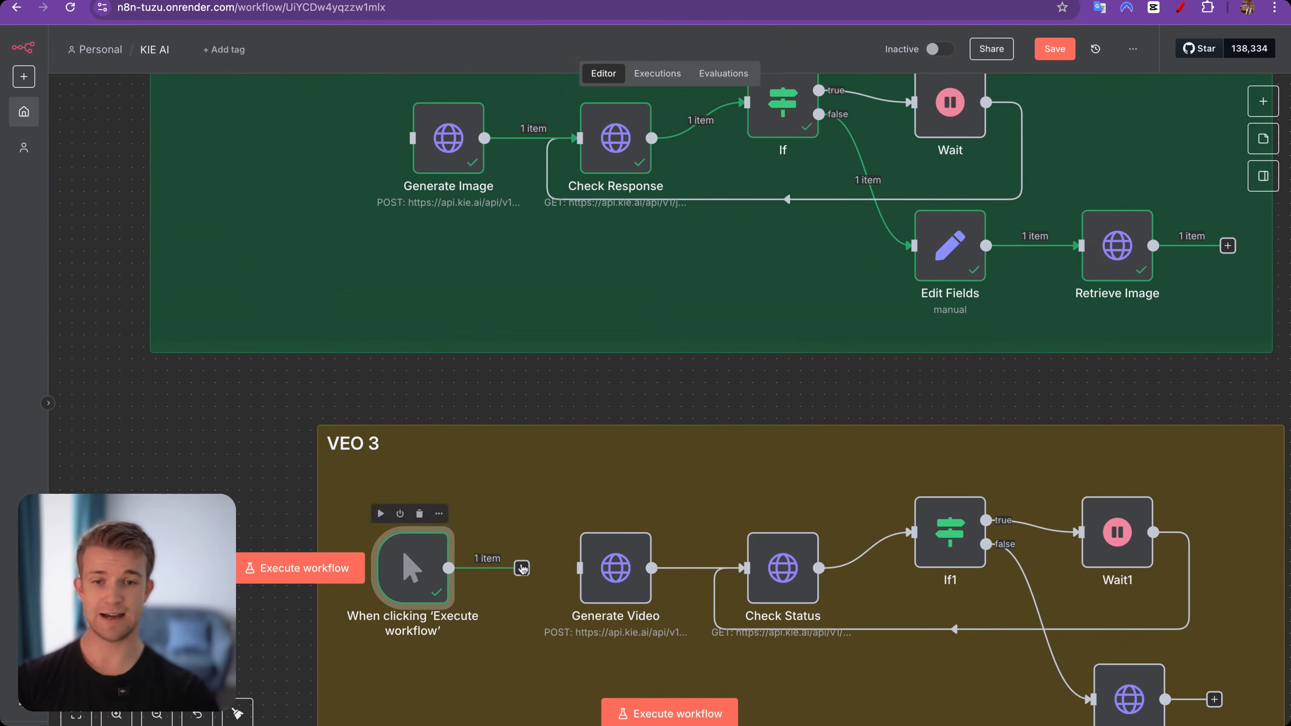
drag(522, 568, 580, 568)
Import the copied Veo 3 generation cURL command into the Generate Video node
double_click(615, 568)
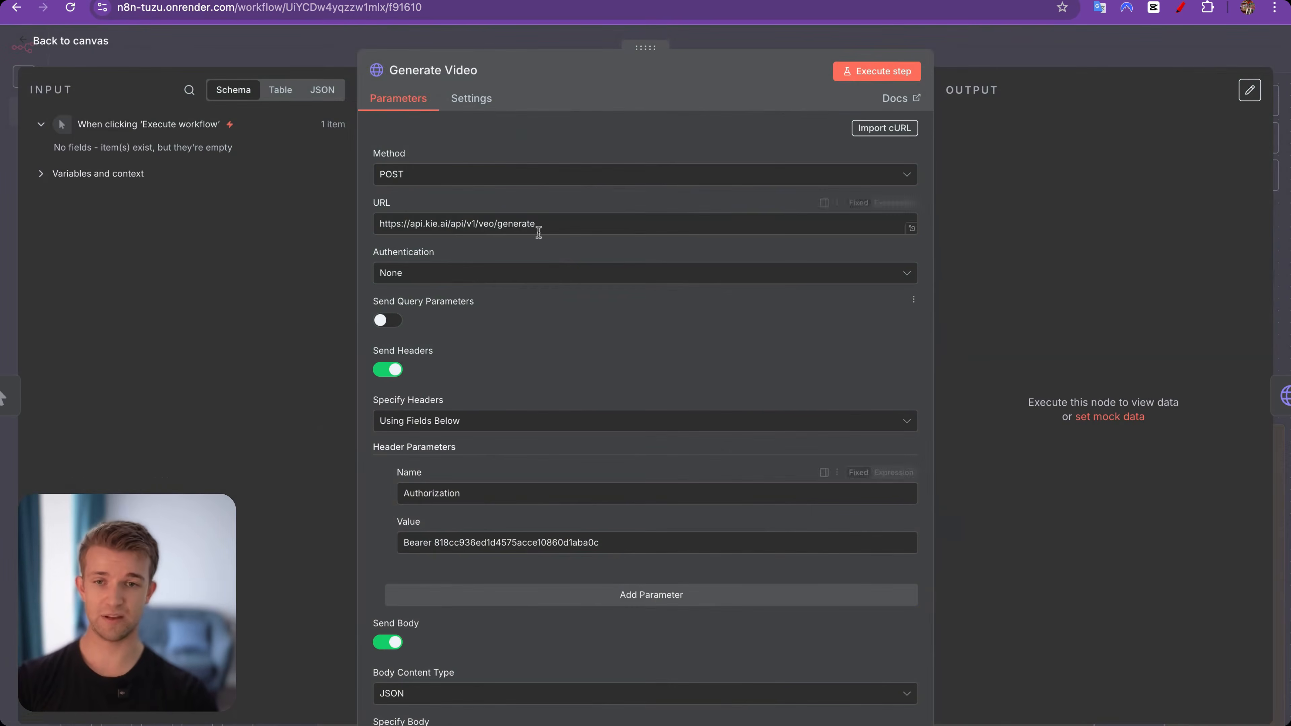
click(895, 128)
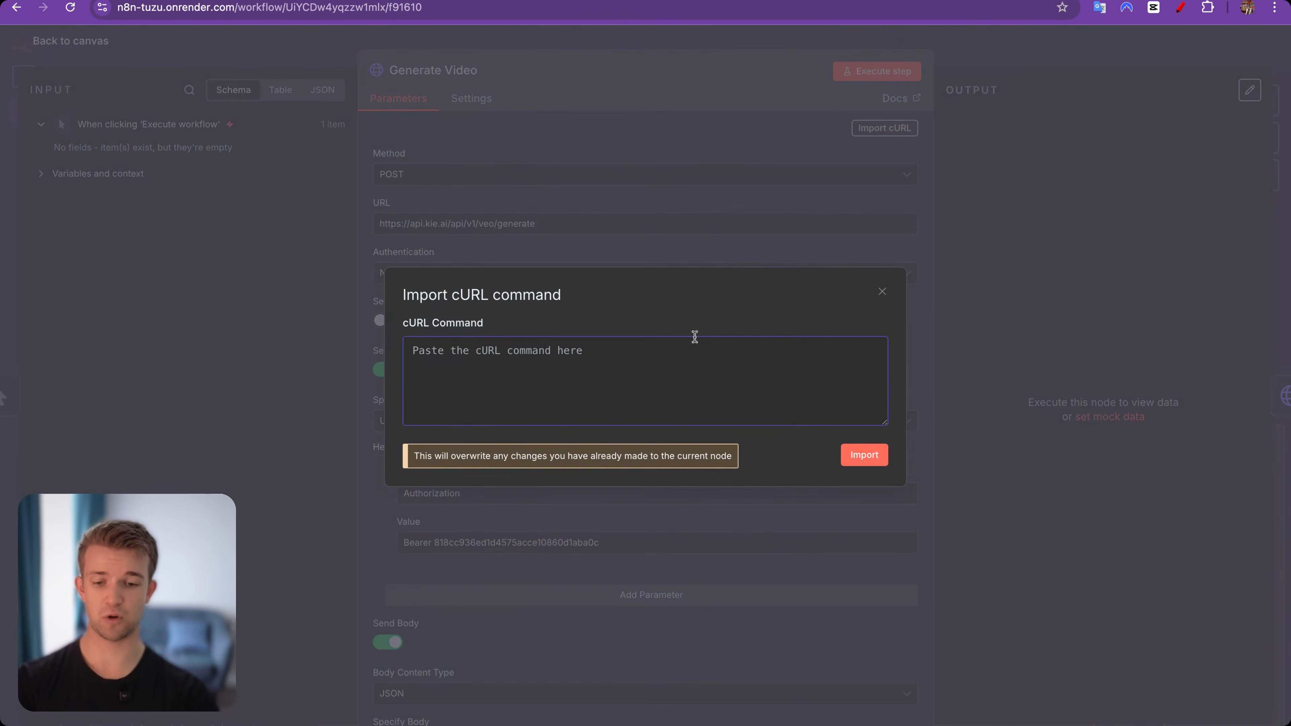
key(super+v)
click(864, 454)
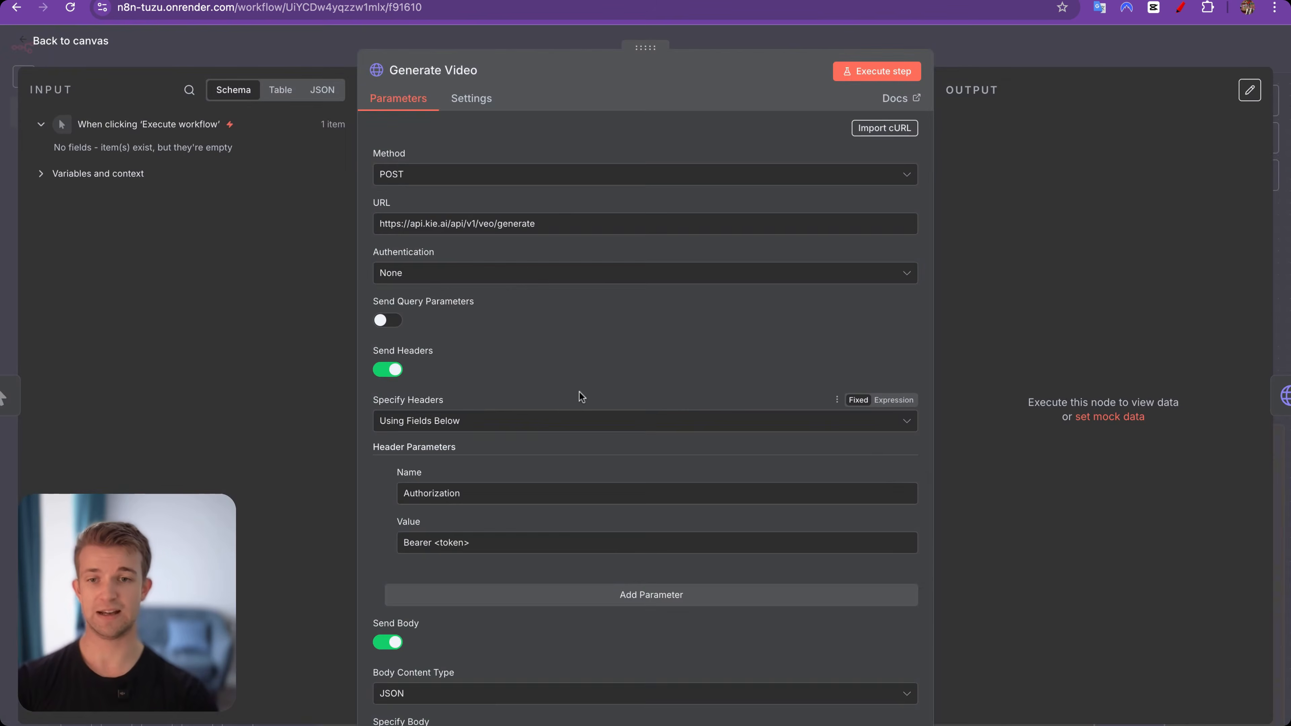
Copy the default API key from Kie AI and paste it over <token> in Generate Video's Authorization header, after Bearer
scroll(581, 396, down, 2)
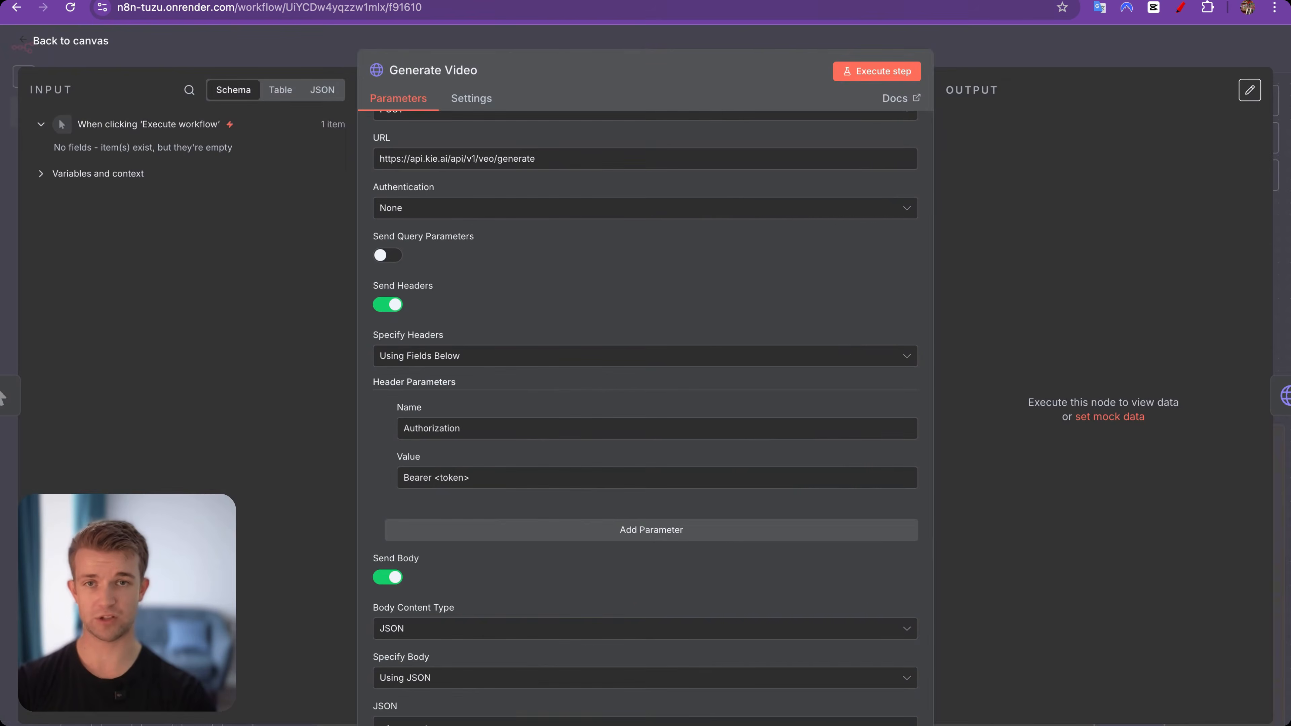
key(ctrl+Tab)
key(ctrl+Tab)
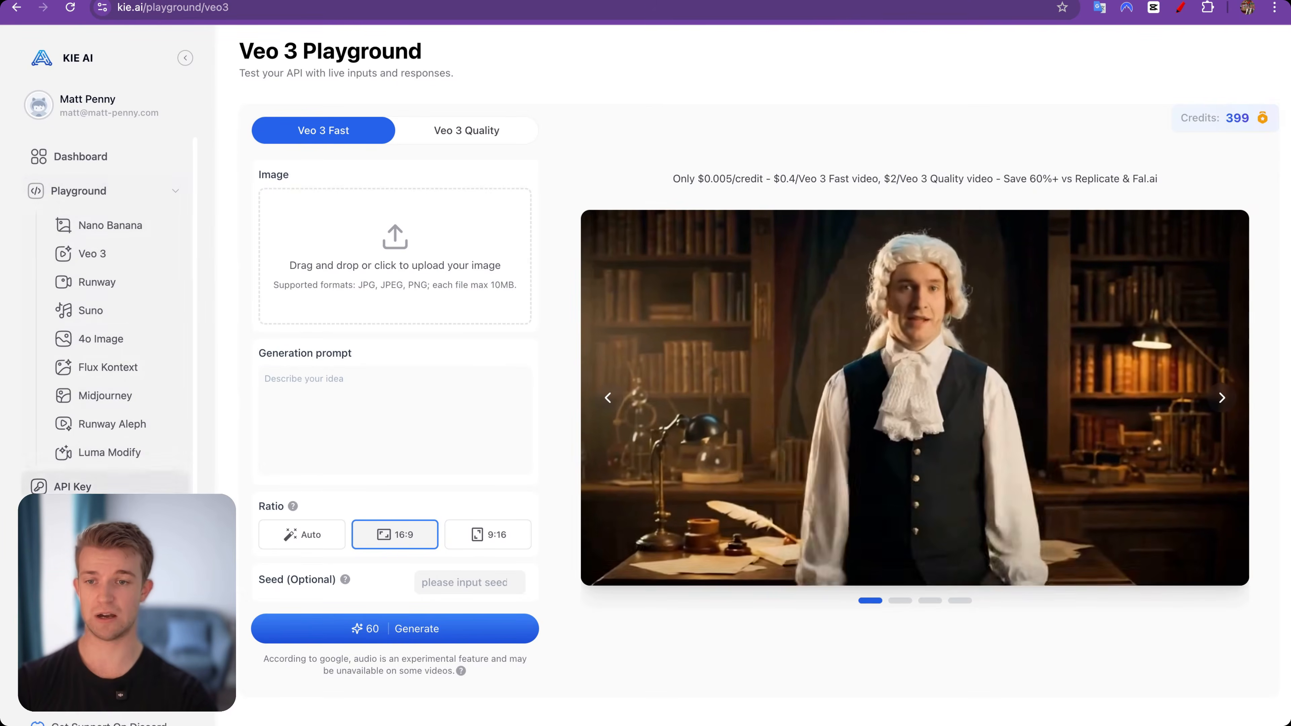
click(118, 488)
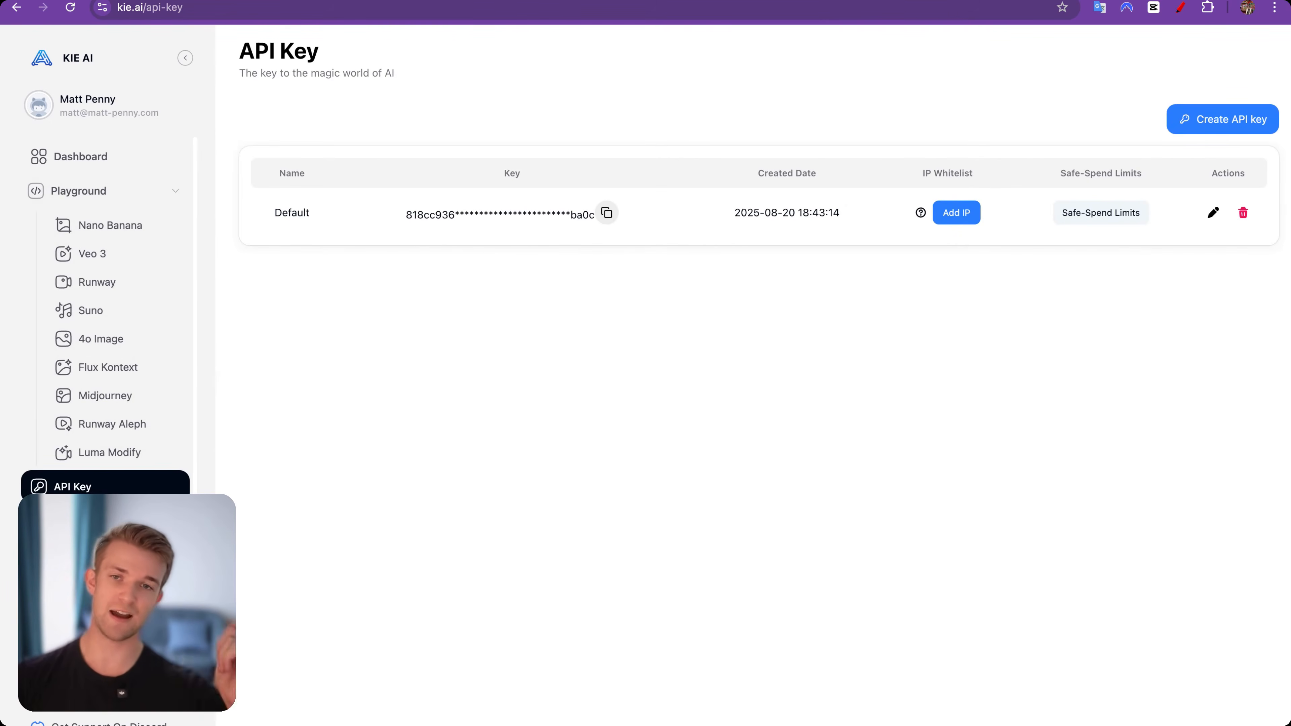
click(607, 213)
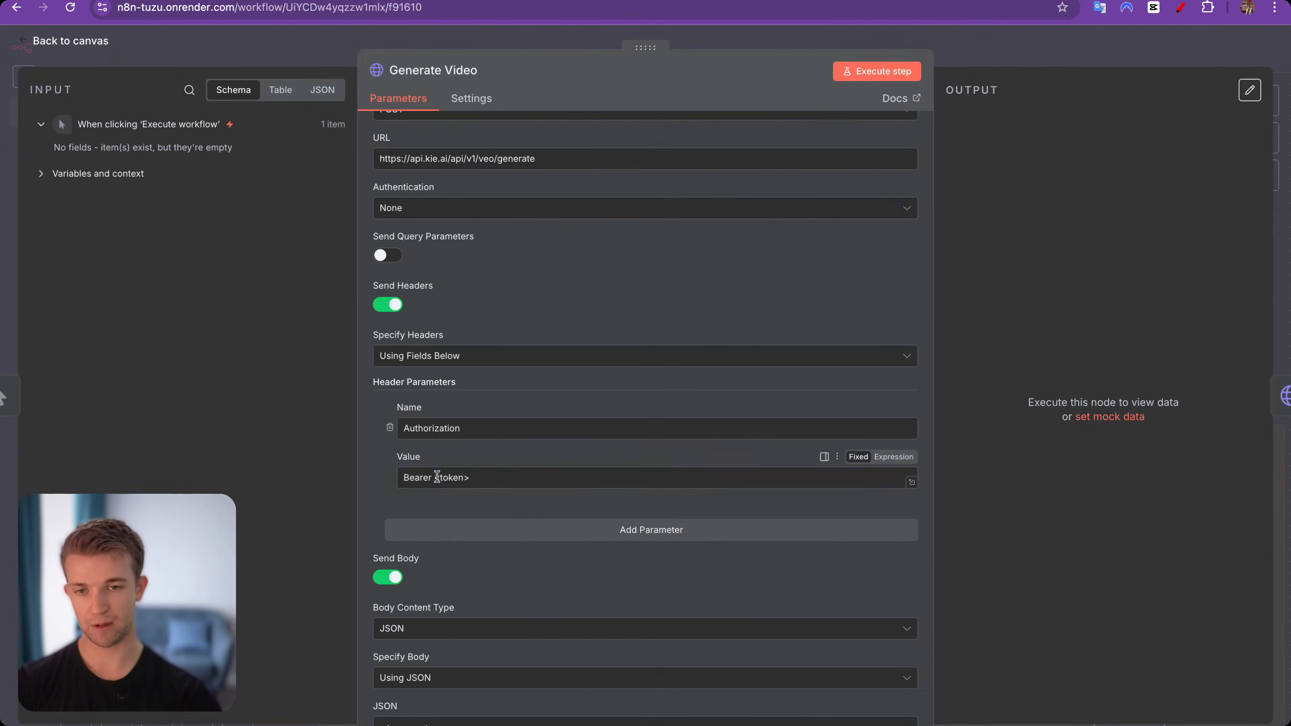
drag(434, 477, 436, 477)
key(ctrl+v)
click(513, 496)
Delete the imageUrls array from the Generate Video JSON body, including the leftover empty line
scroll(513, 496, down, 6)
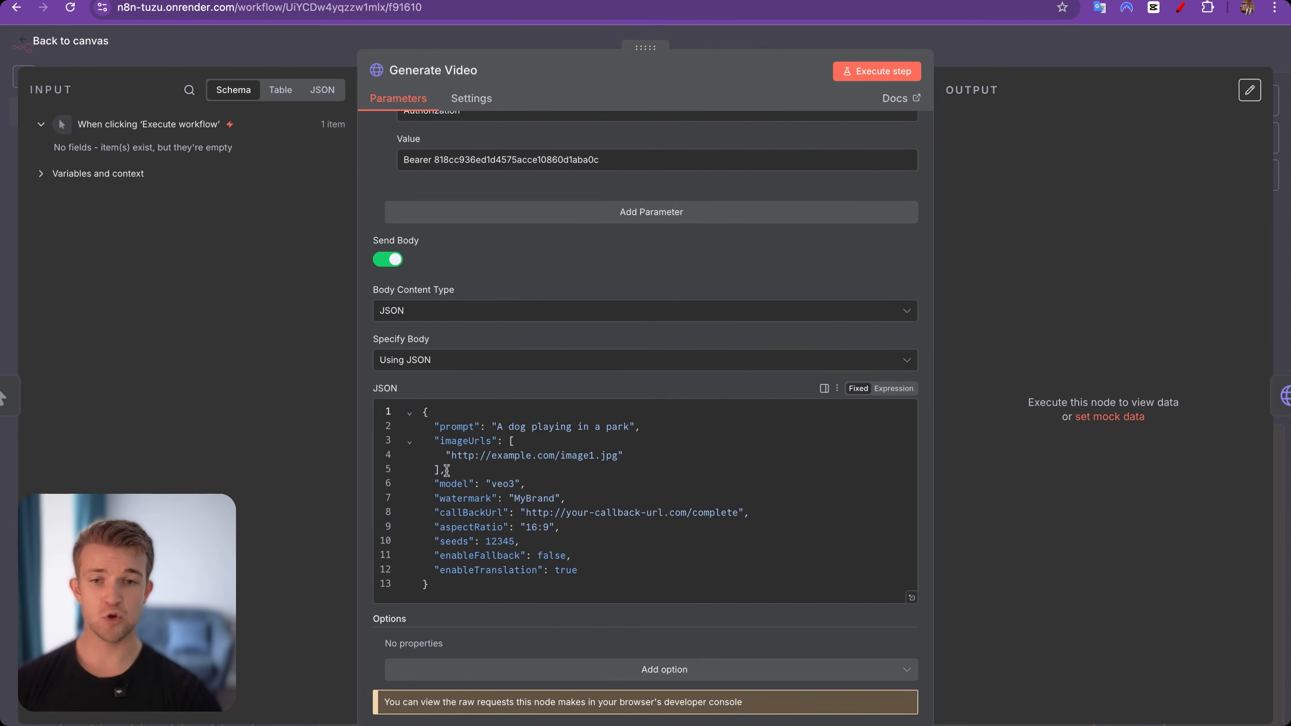
drag(447, 455, 445, 469)
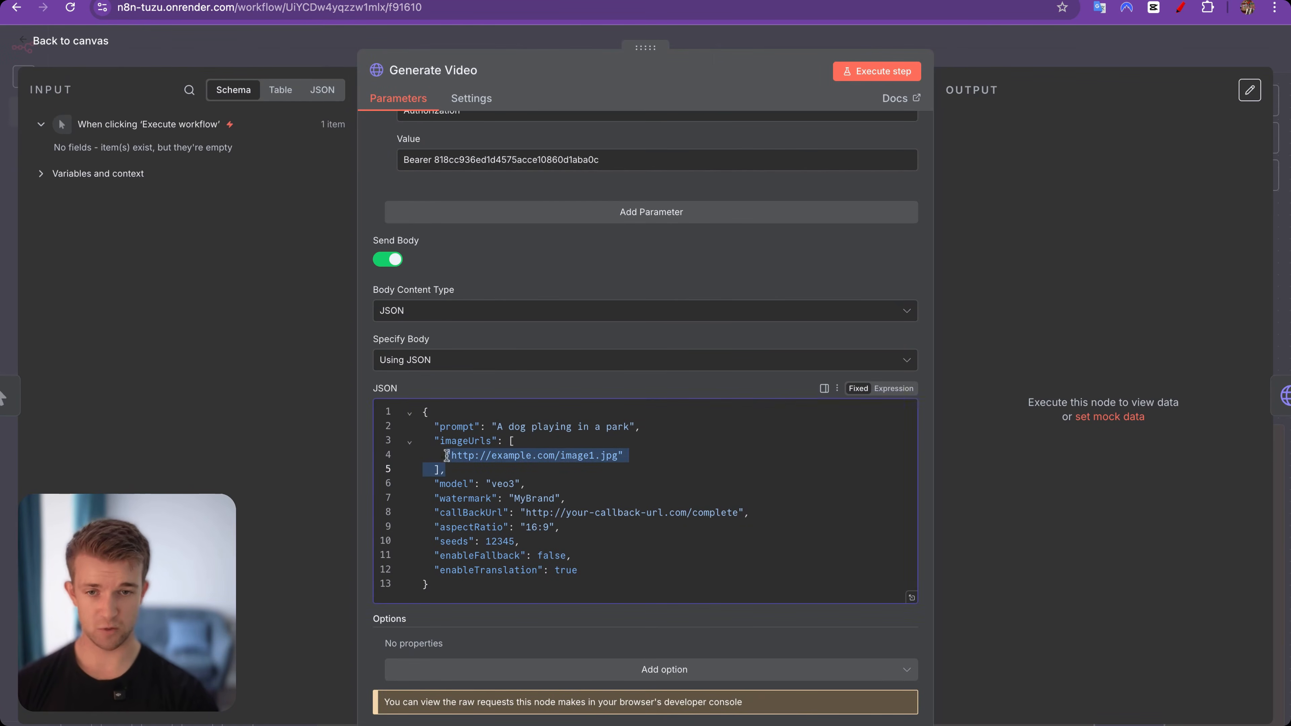
click(460, 470)
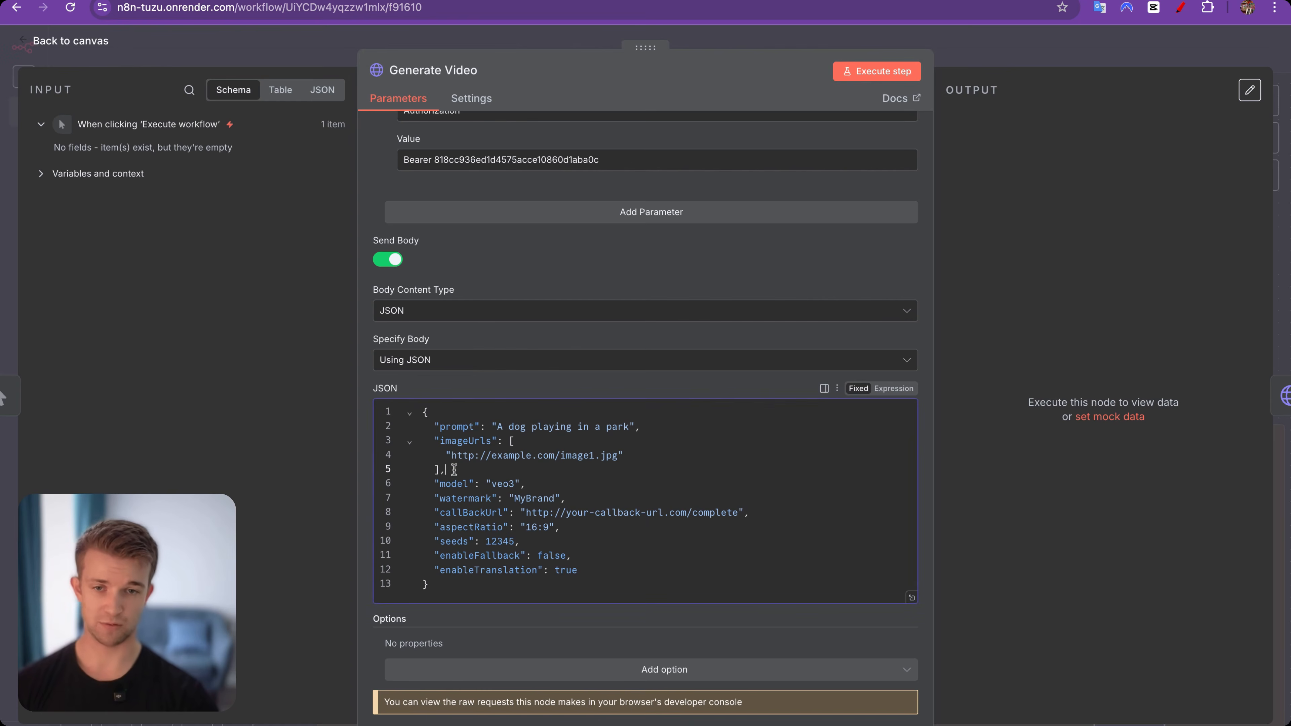
key(shift+Up)
key(shift+Up)
key(BackSpace)
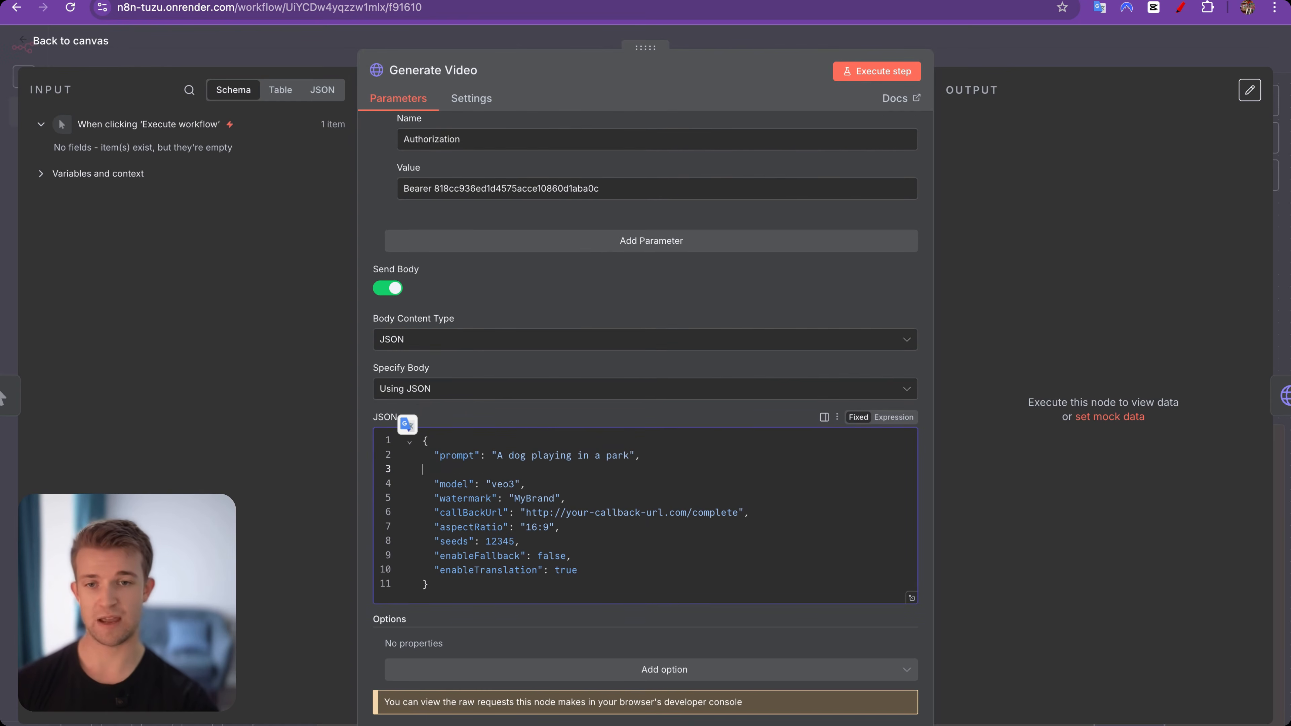
key(BackSpace)
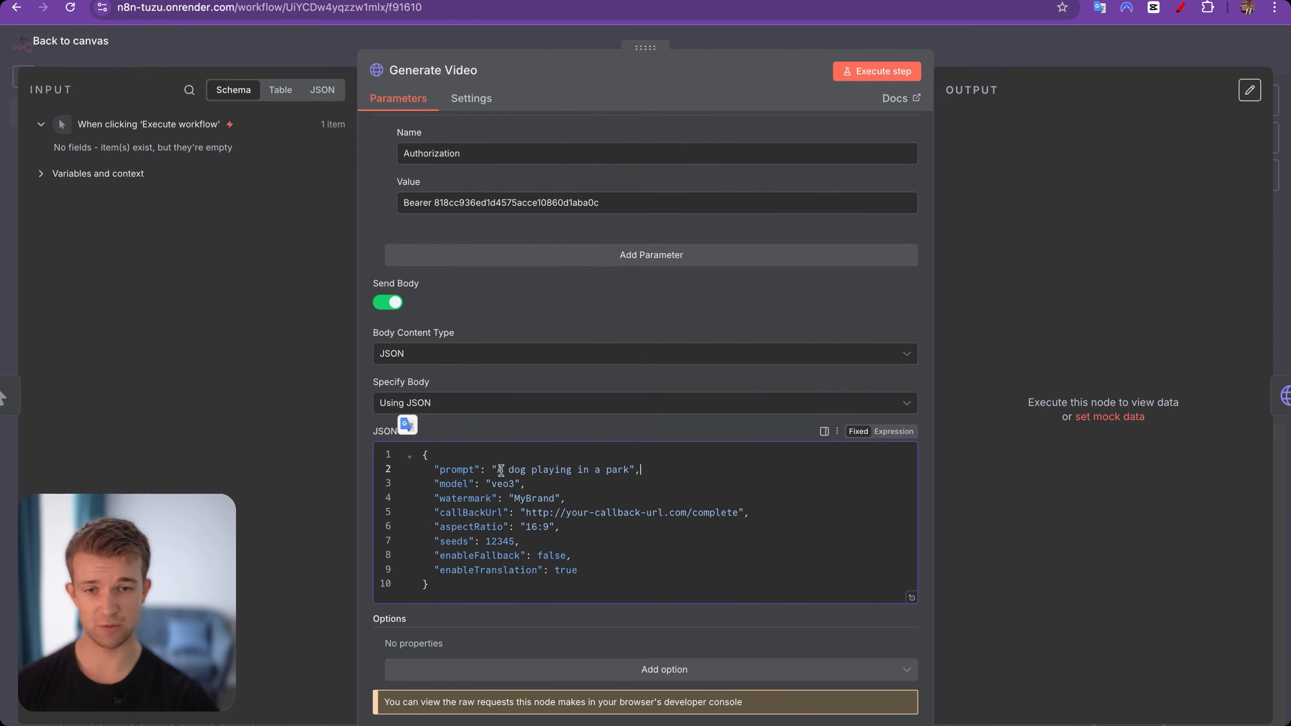
Delete the callBackUrl line from the Generate Video JSON body
drag(498, 470, 630, 470)
click(452, 515)
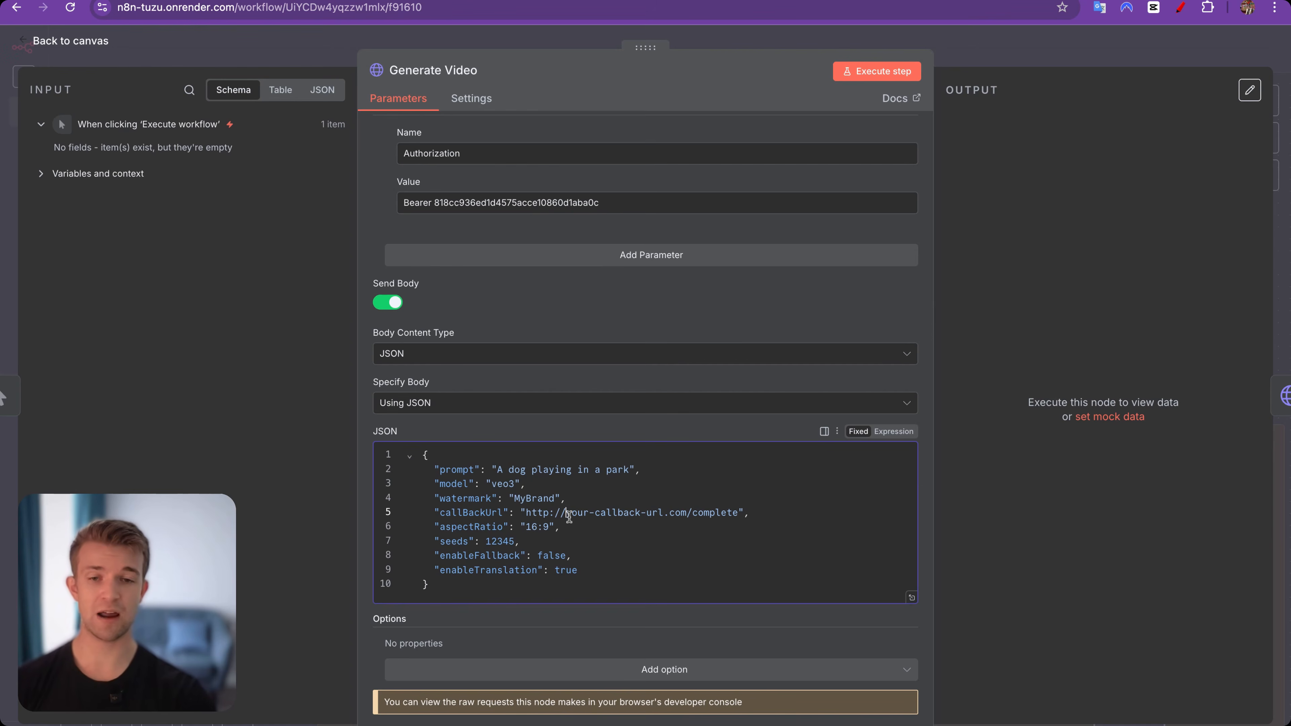
drag(567, 513, 738, 514)
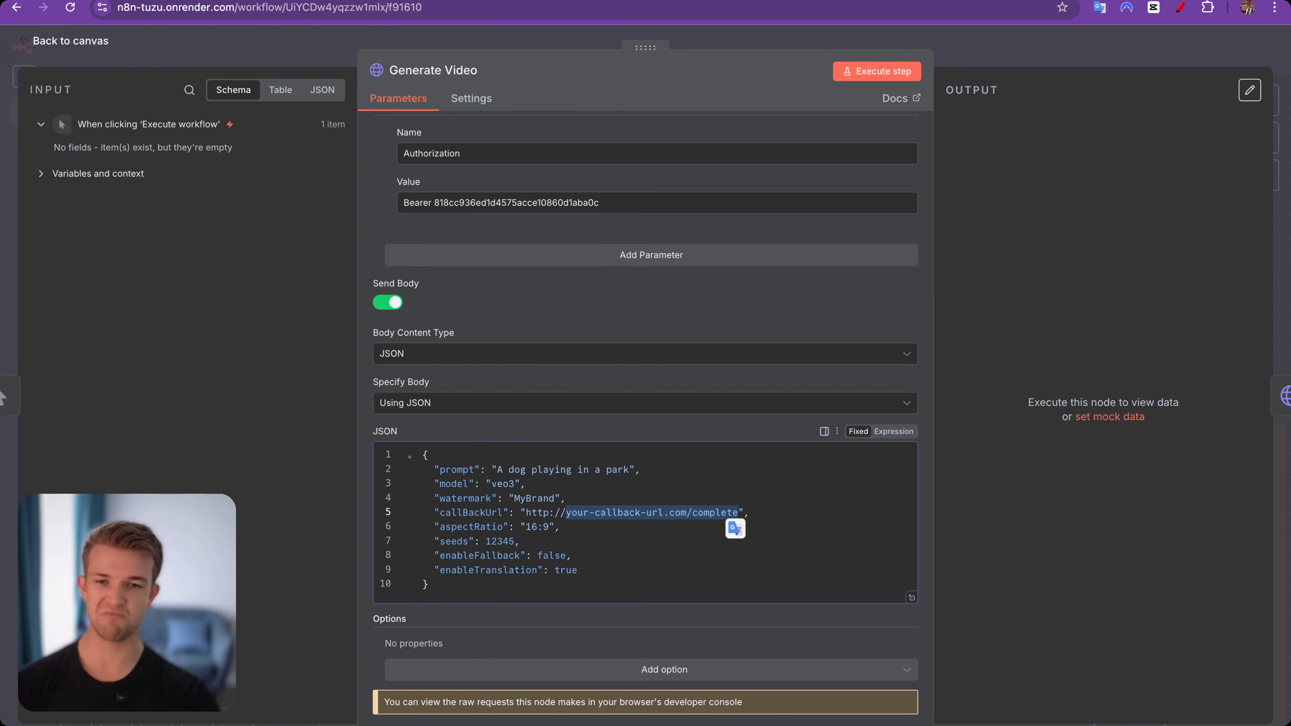
triple_click(639, 514)
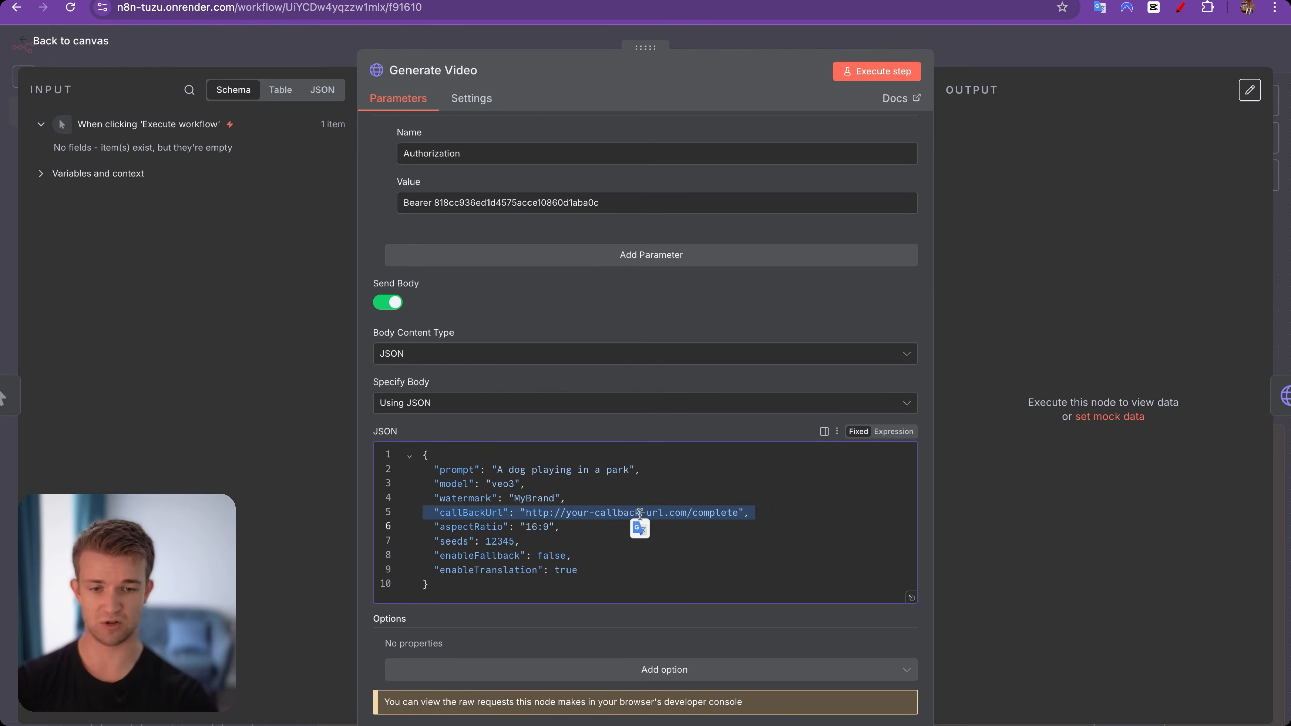
key(BackSpace)
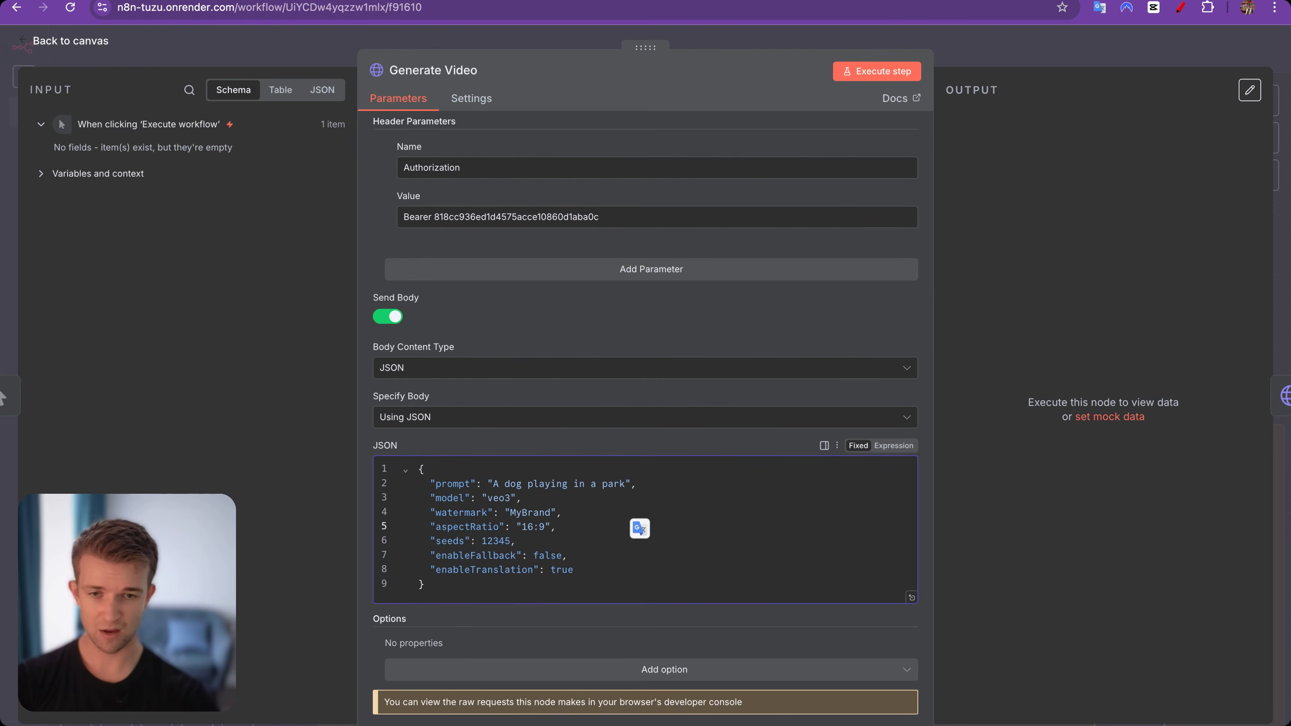
click(511, 514)
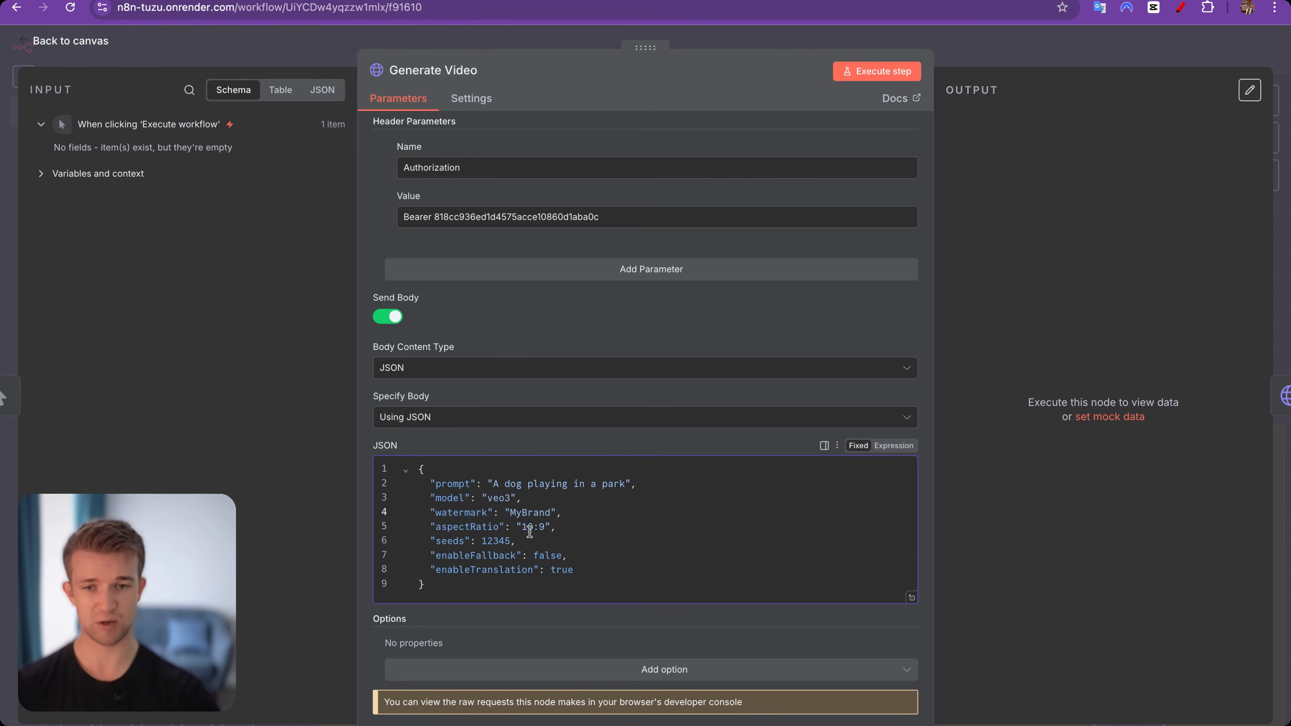
Look up the available model options in the Veo 3 generation docs and set the JSON body's model to veo3_fast
click(508, 496)
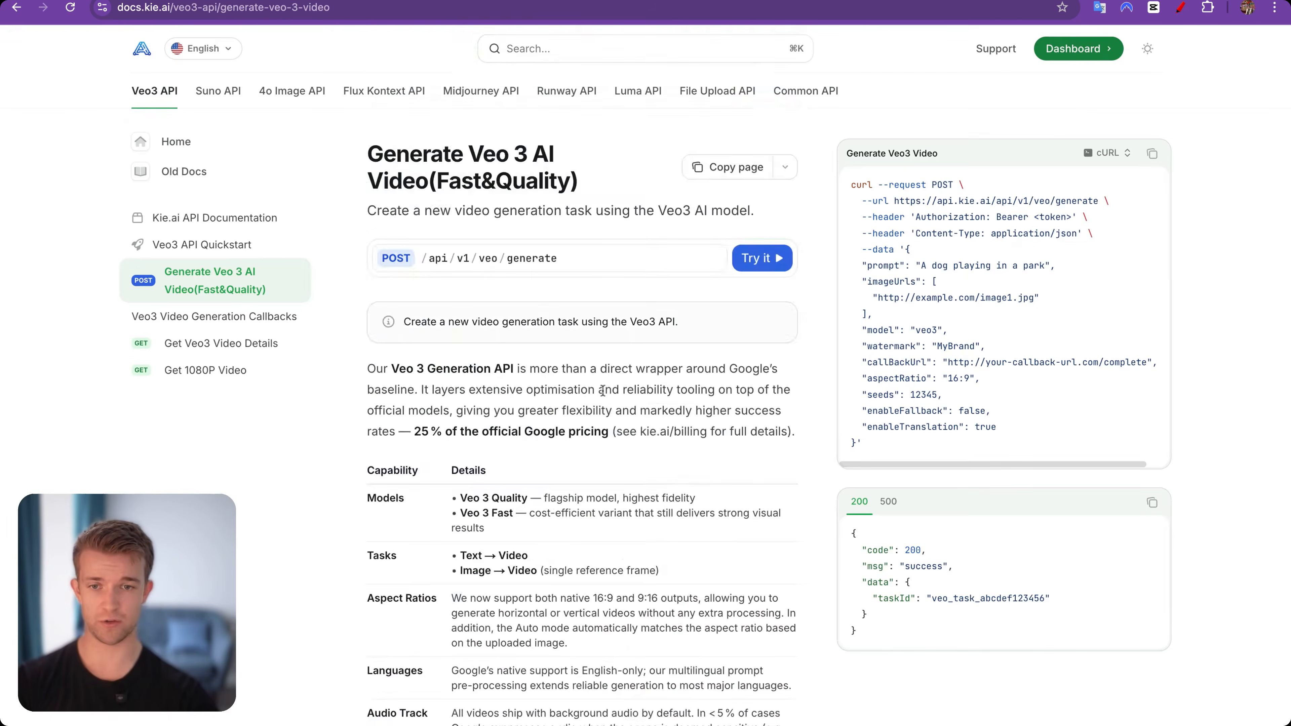
scroll(602, 391, down, 20)
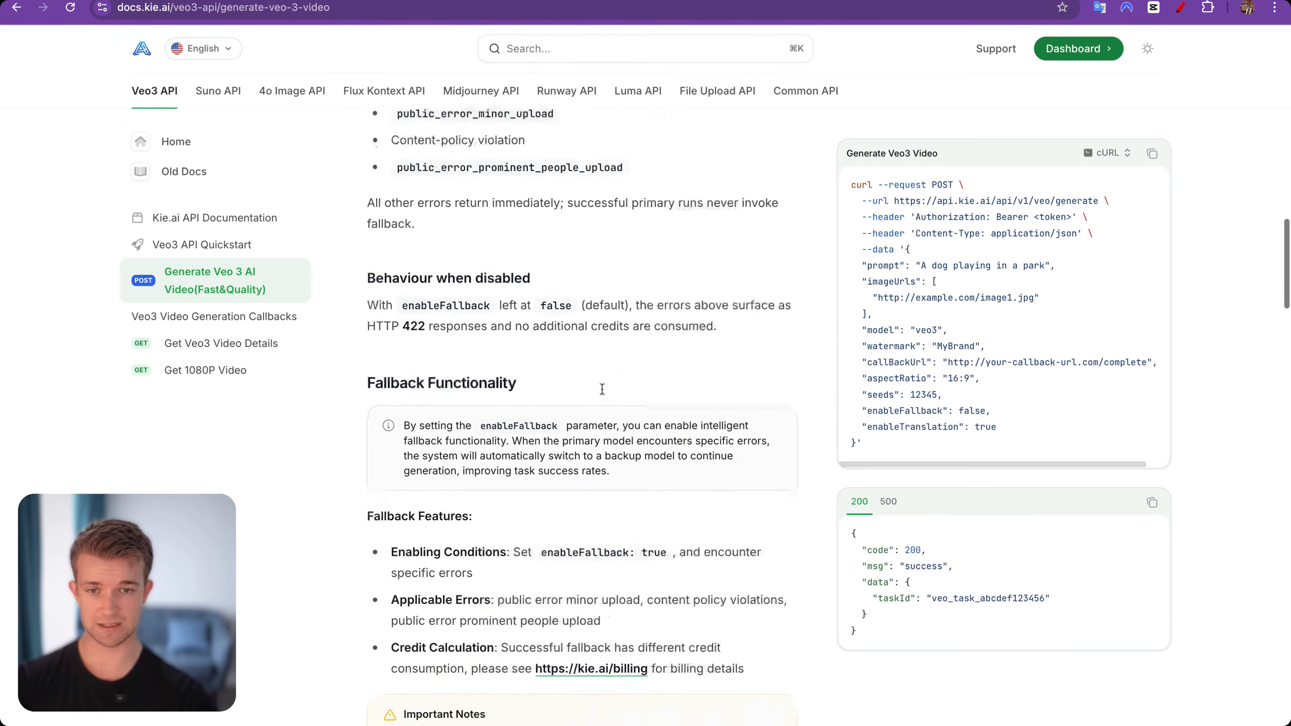
scroll(602, 389, down, 20)
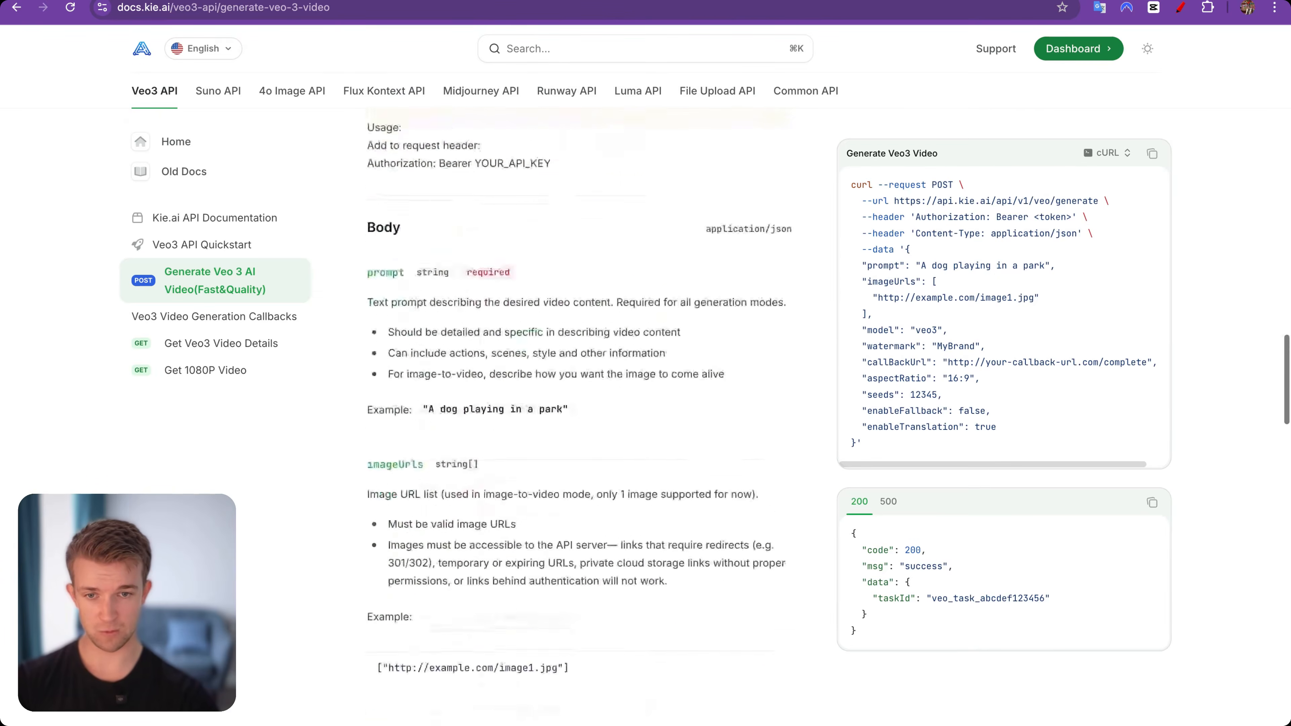
scroll(602, 389, down, 20)
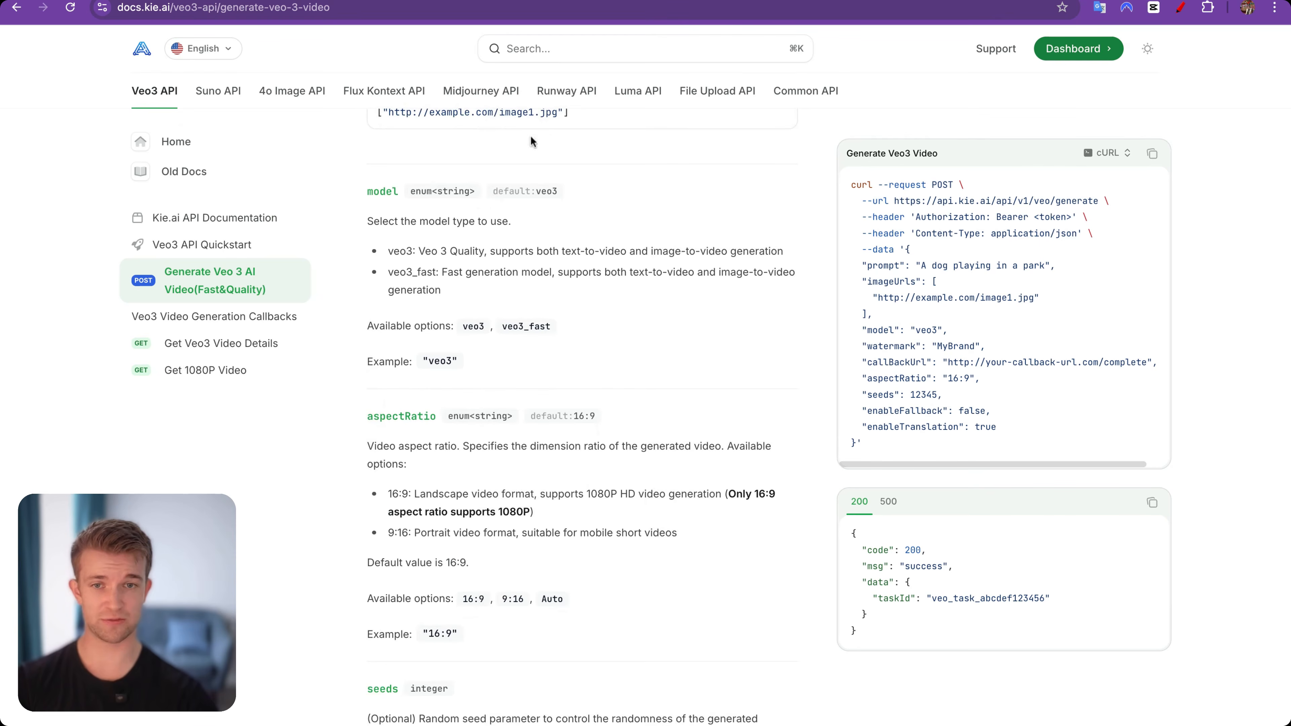
drag(513, 331, 548, 329)
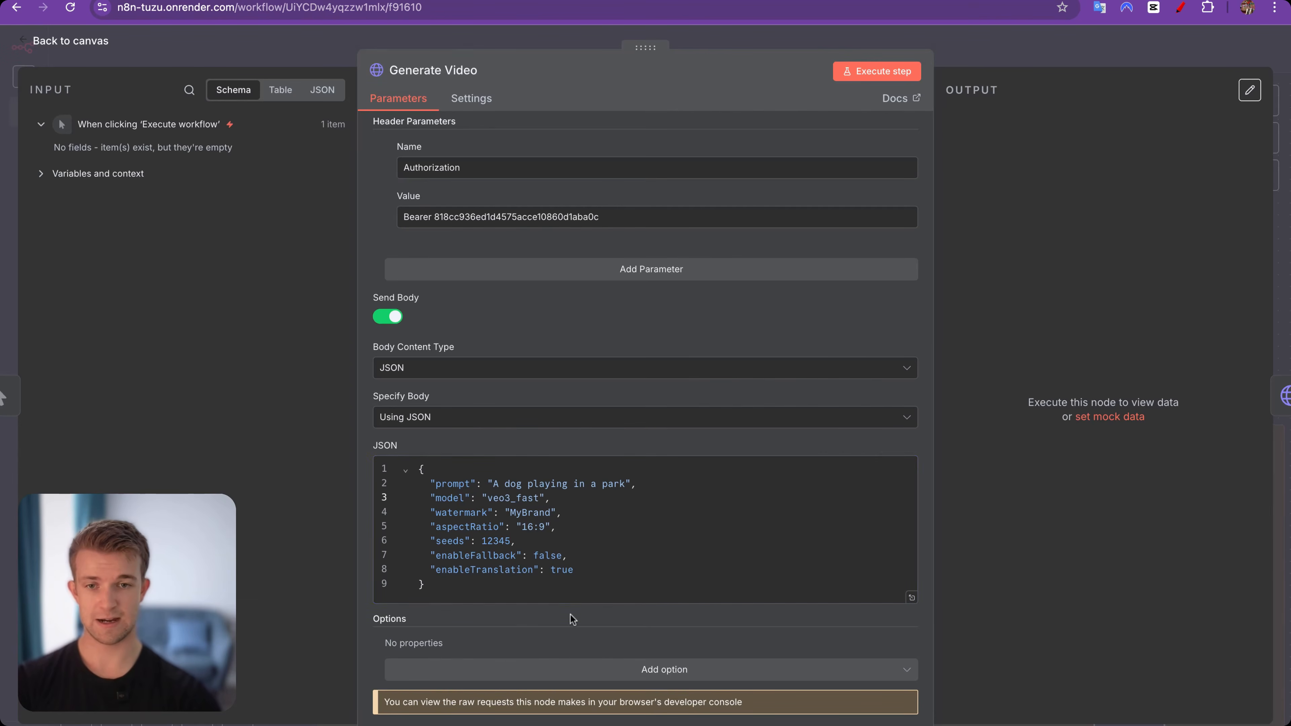
Execute the Generate Video node and return to the canvas
scroll(630, 479, up, 5)
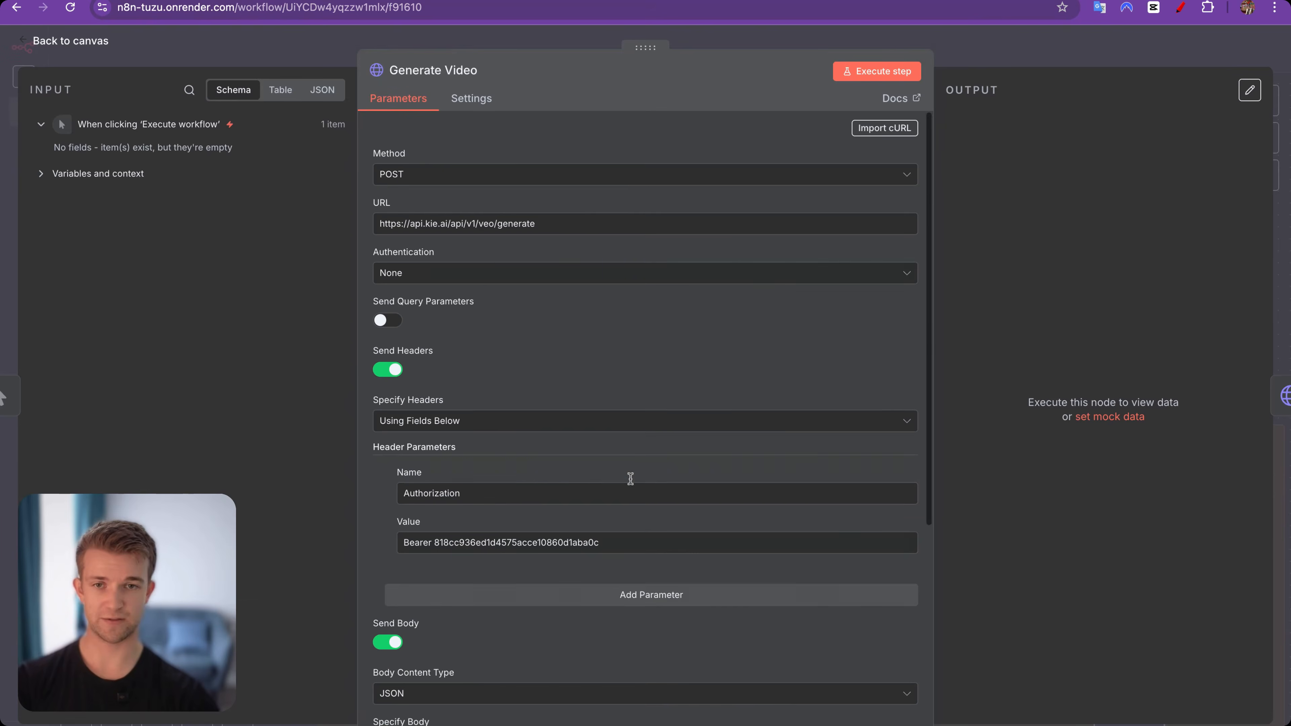
click(866, 72)
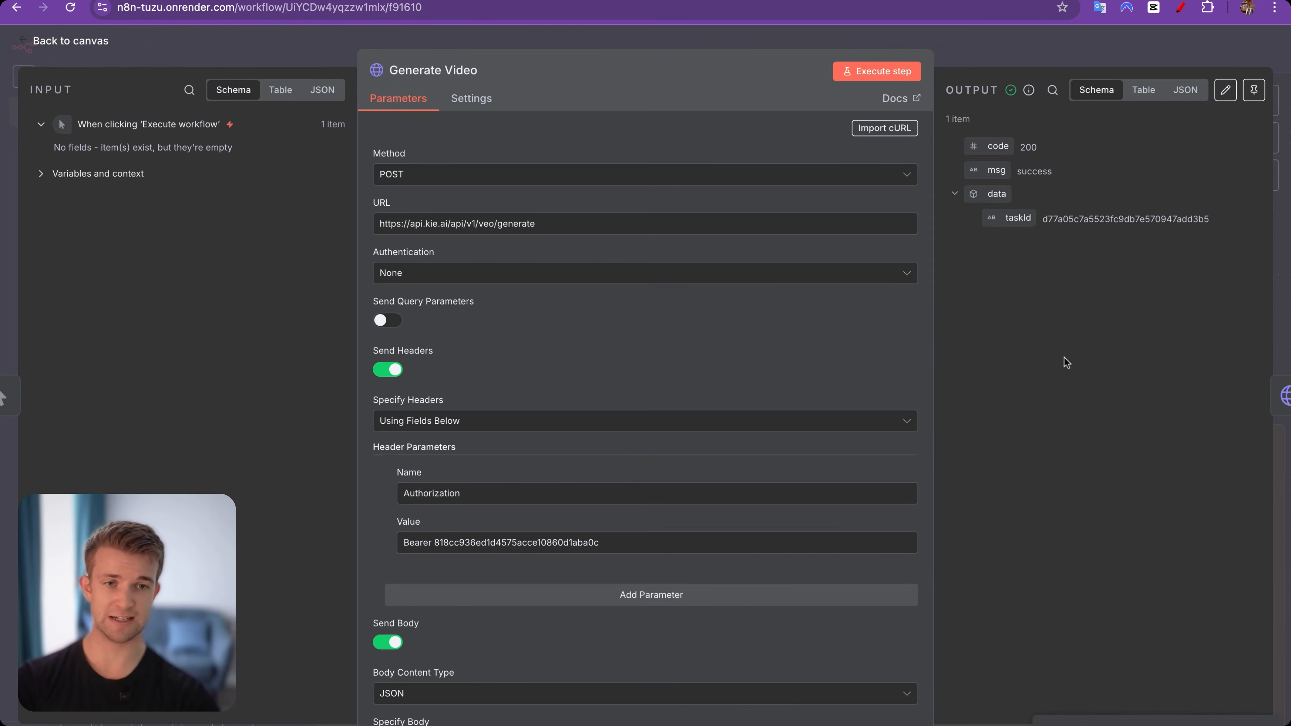
click(977, 48)
Open the Check Status node and consult Kie AI's Get Veo3 Video Details documentation for its query parameters
drag(704, 338, 723, 373)
scroll(712, 410, down, 3)
scroll(711, 409, right, 5)
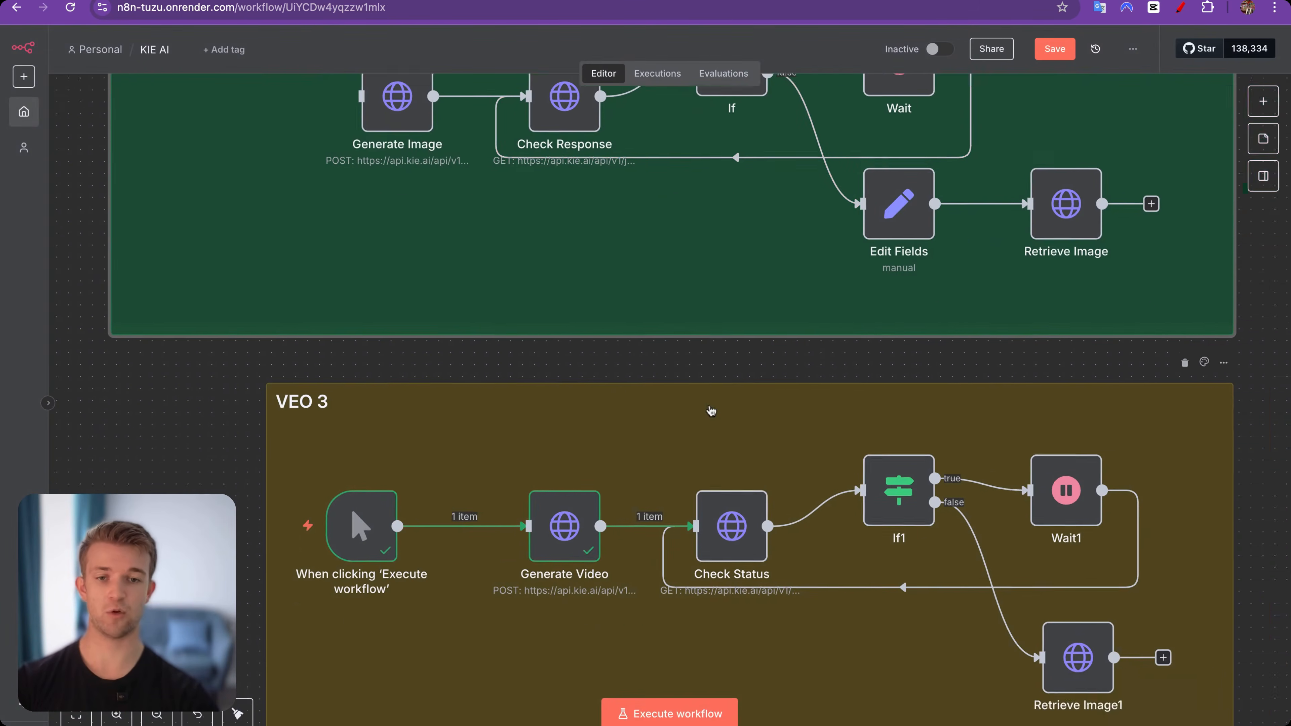
double_click(655, 492)
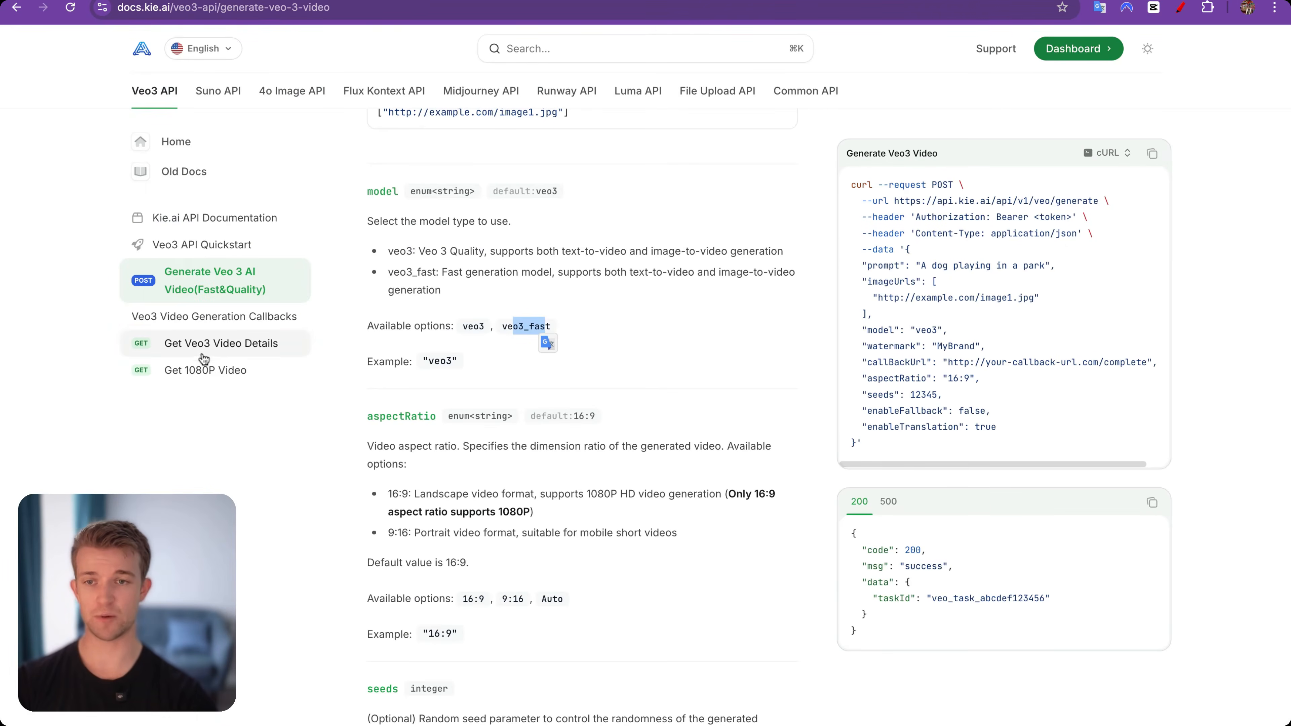
click(207, 354)
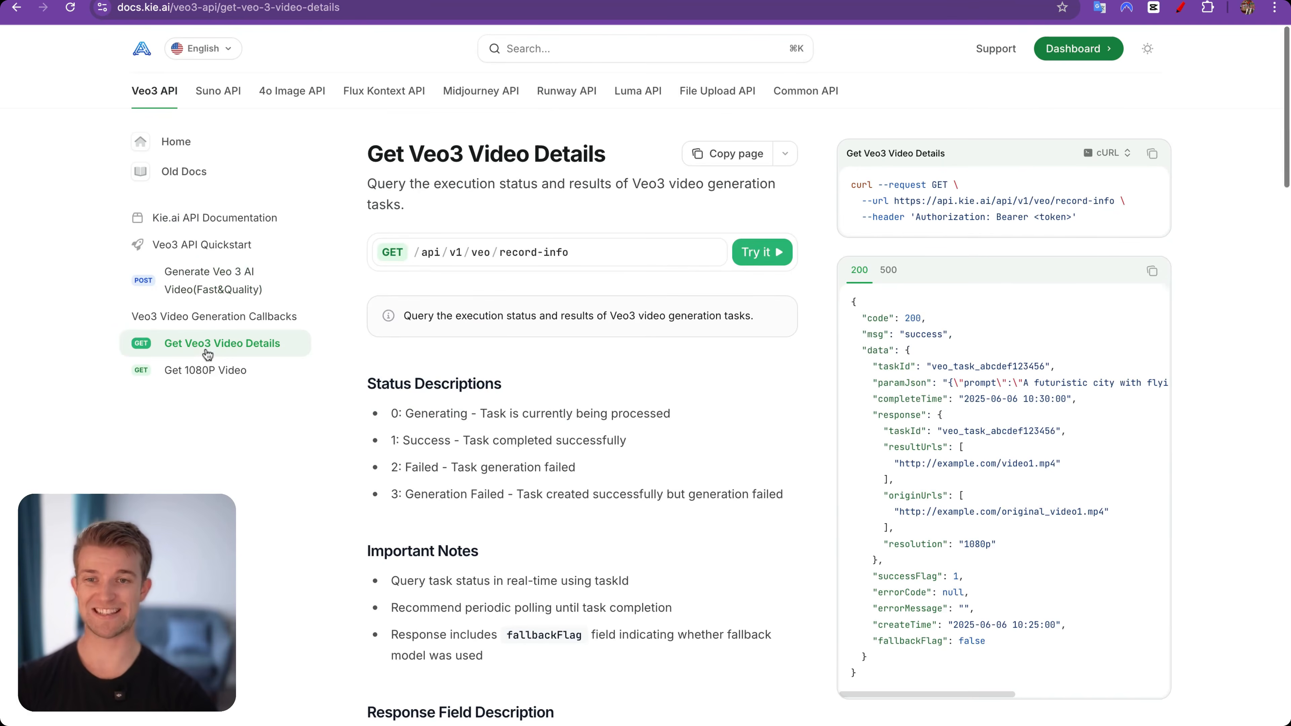
scroll(629, 339, down, 15)
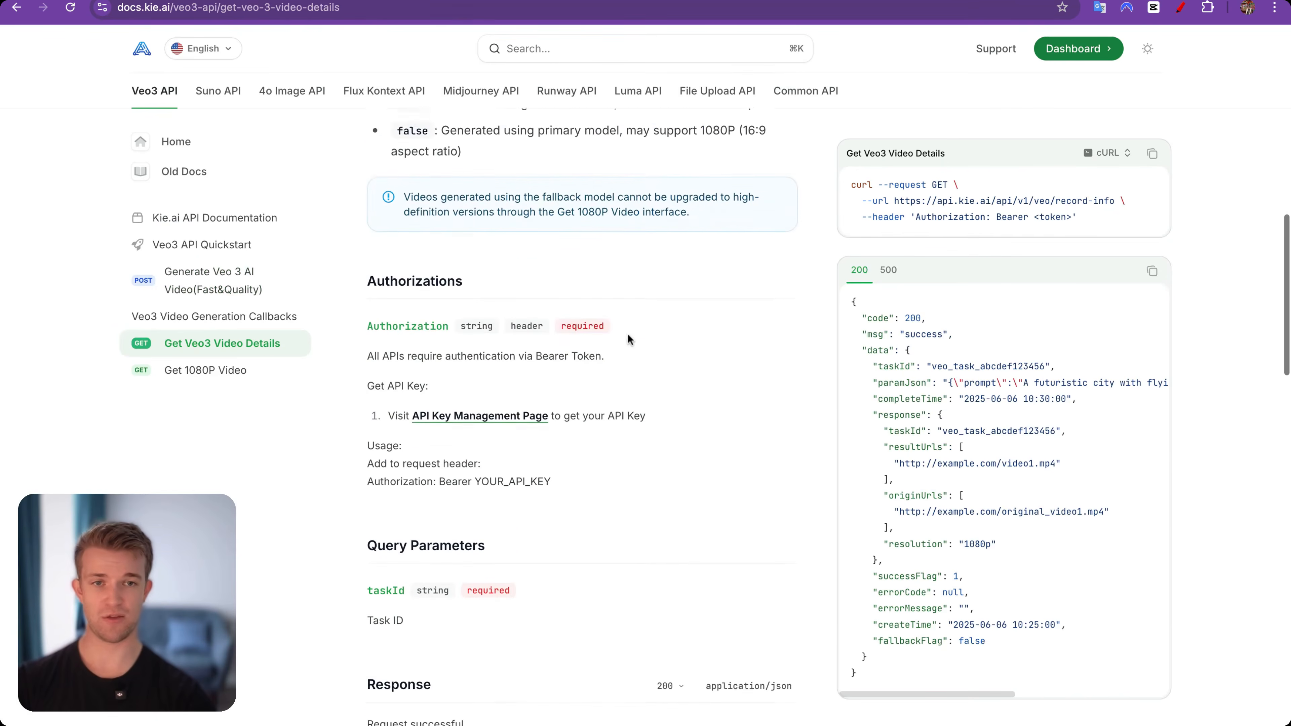
scroll(628, 339, down, 2)
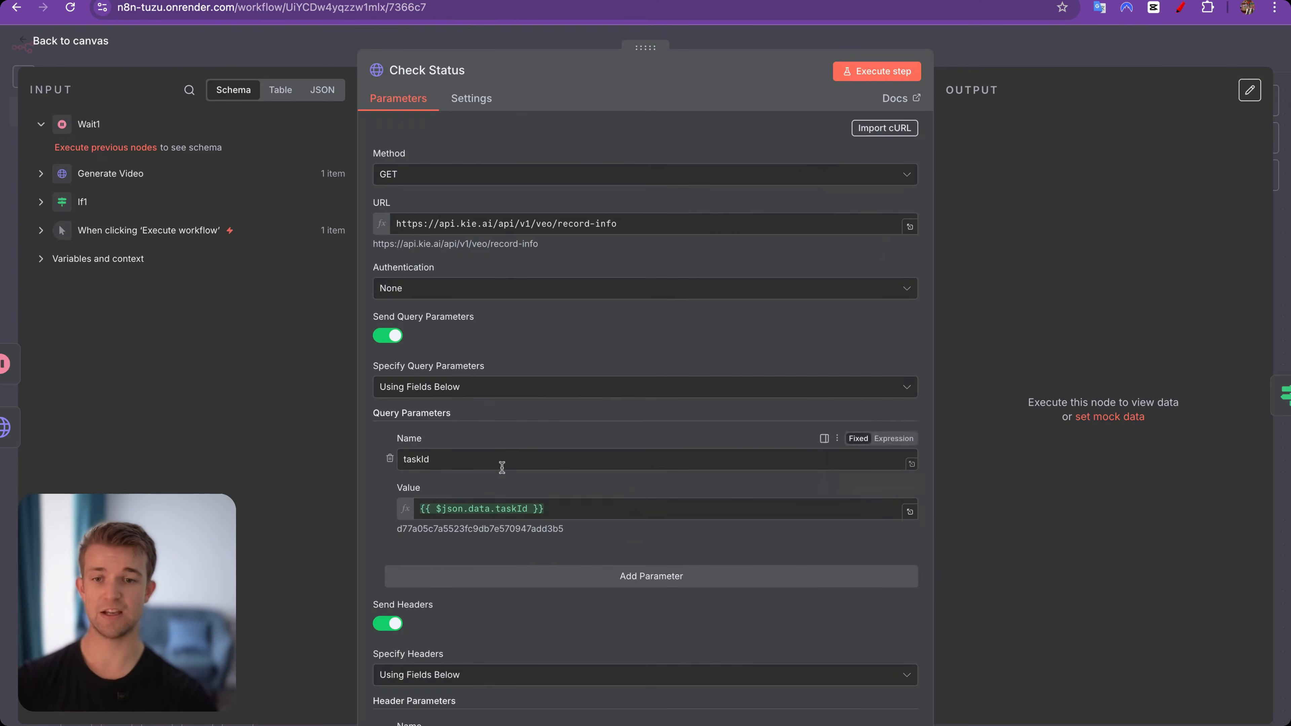
Review Check Status's taskId query parameter and Authorization header, execute the node, and close it
scroll(499, 462, down, 4)
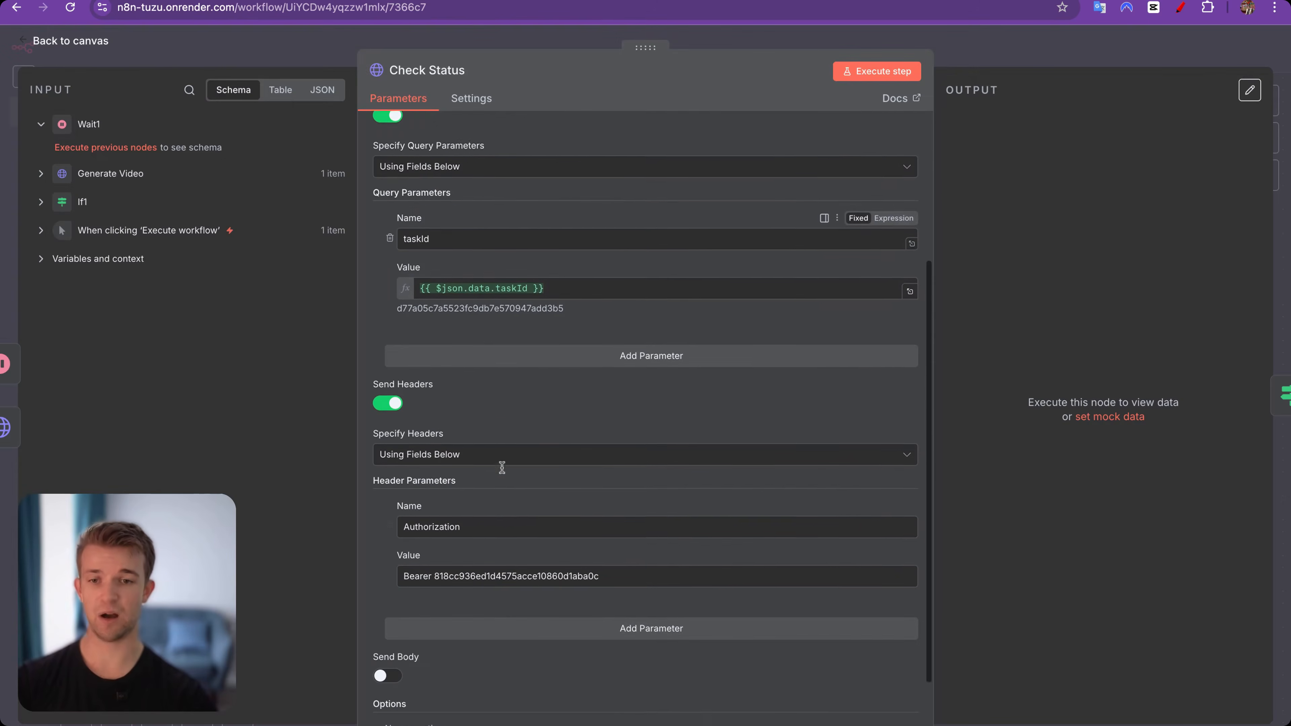
scroll(502, 468, up, 4)
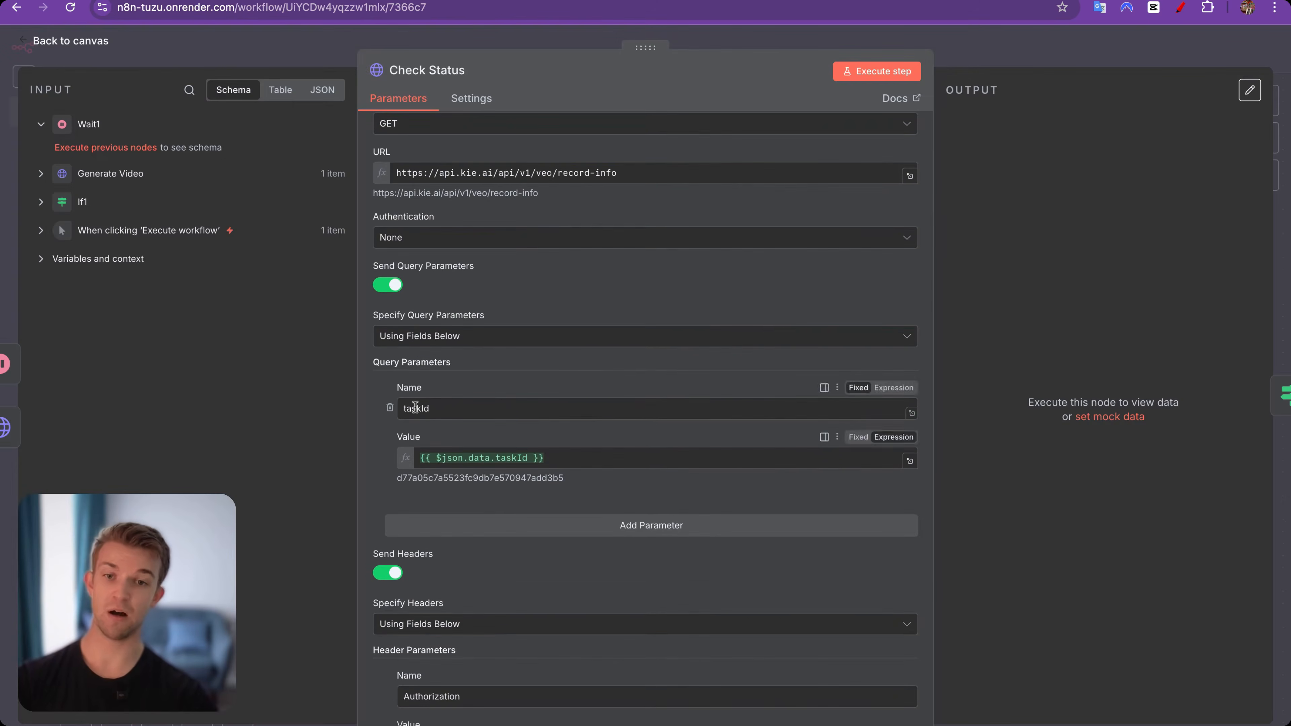
scroll(416, 406, up, 1)
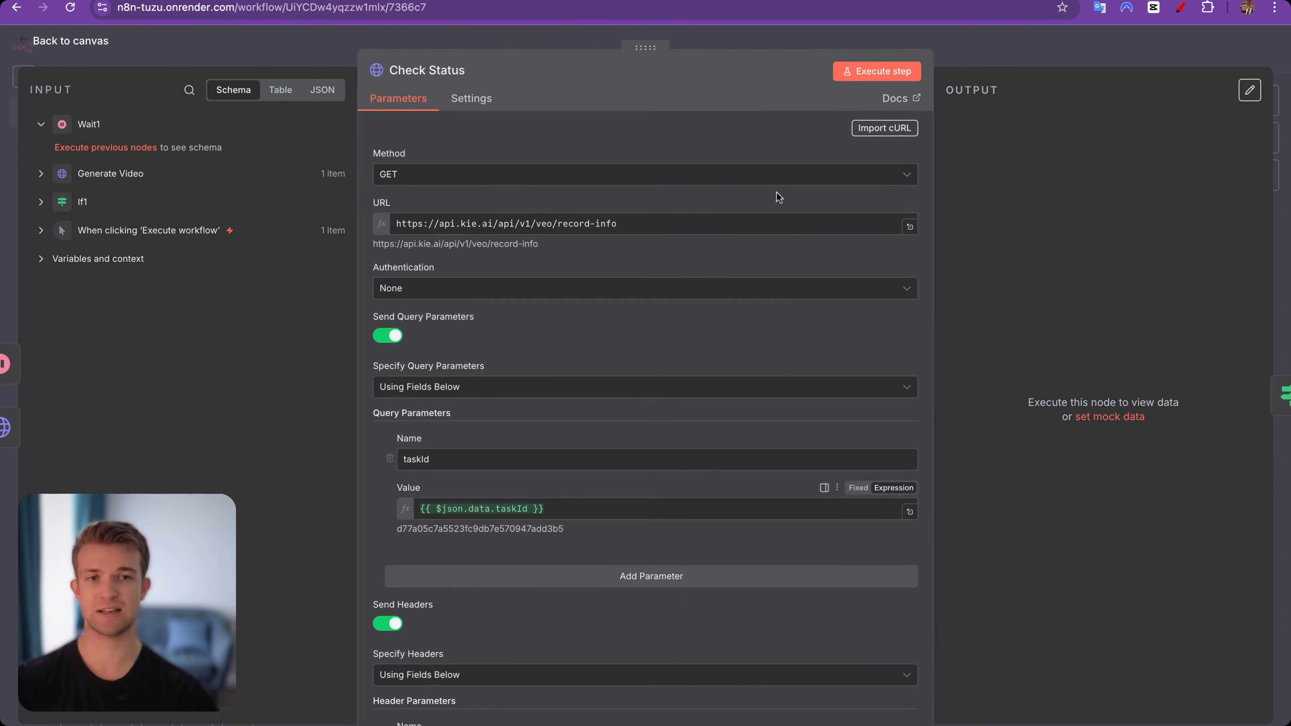
click(874, 71)
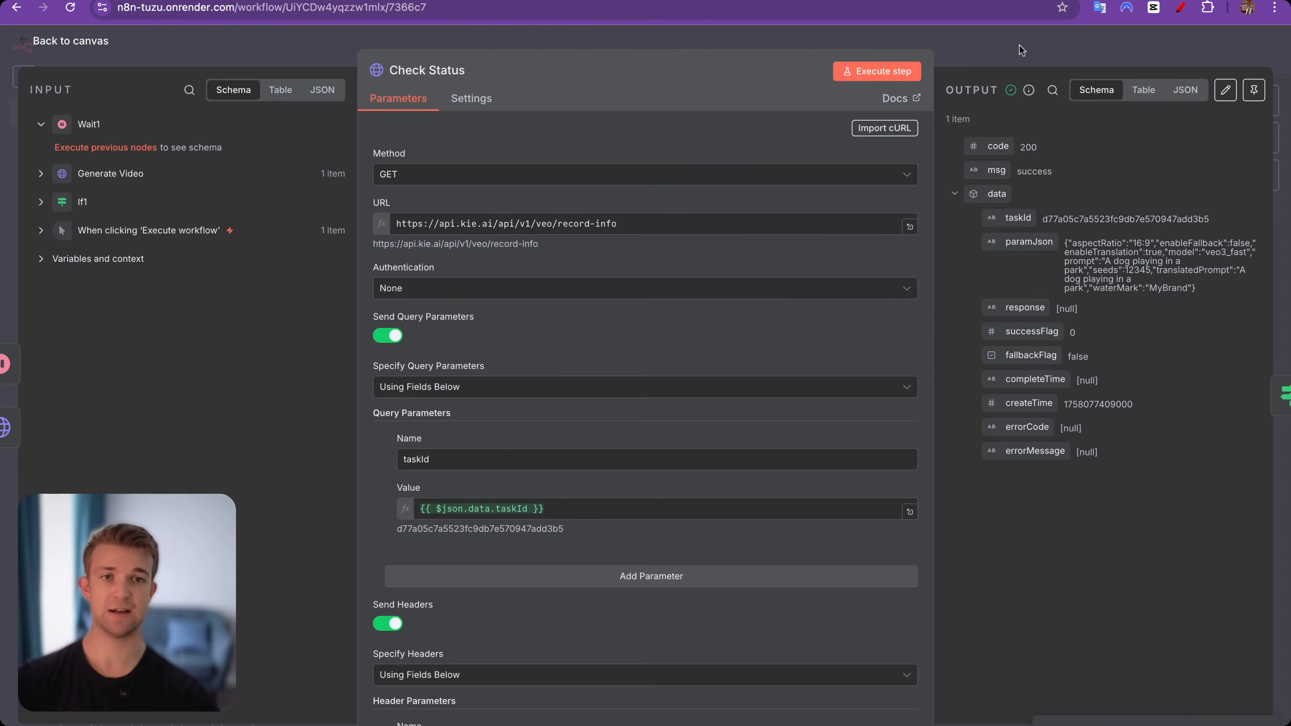
key(Escape)
Compare If1's completeTime condition with the Check Status output, and execute the If1 node
double_click(818, 445)
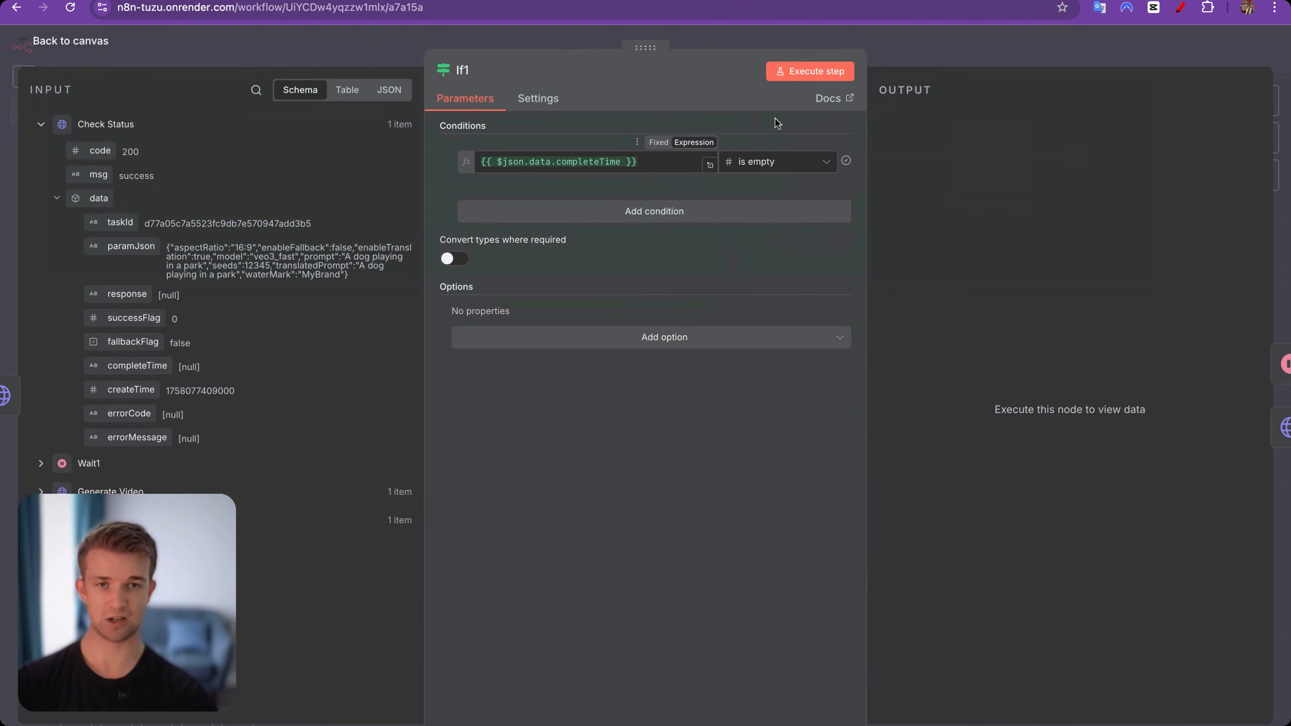
click(958, 56)
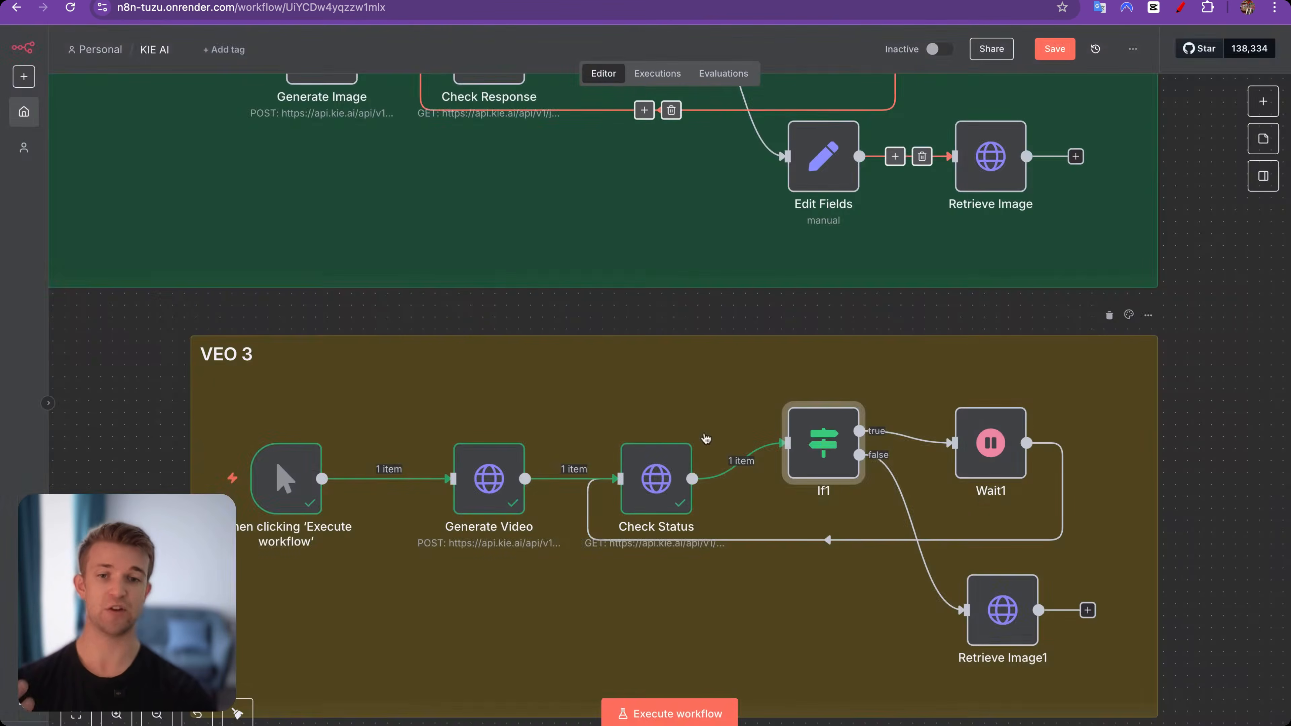
double_click(678, 468)
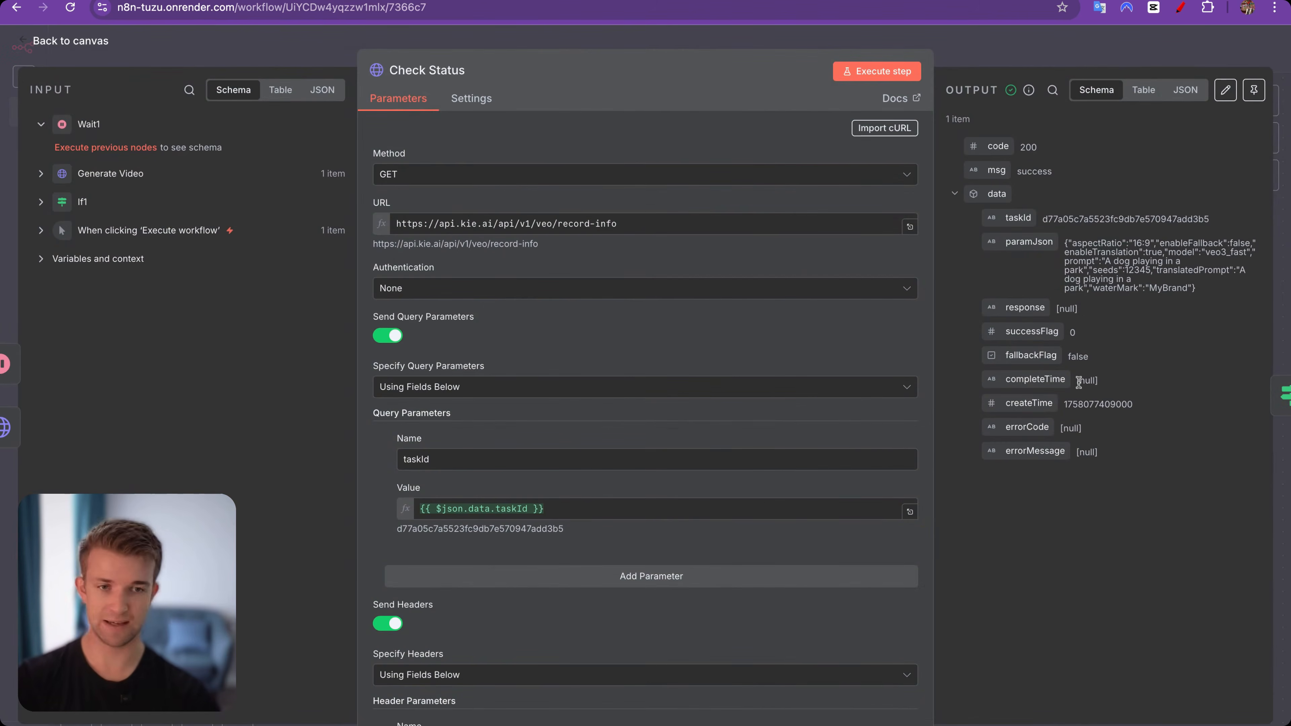
click(1001, 57)
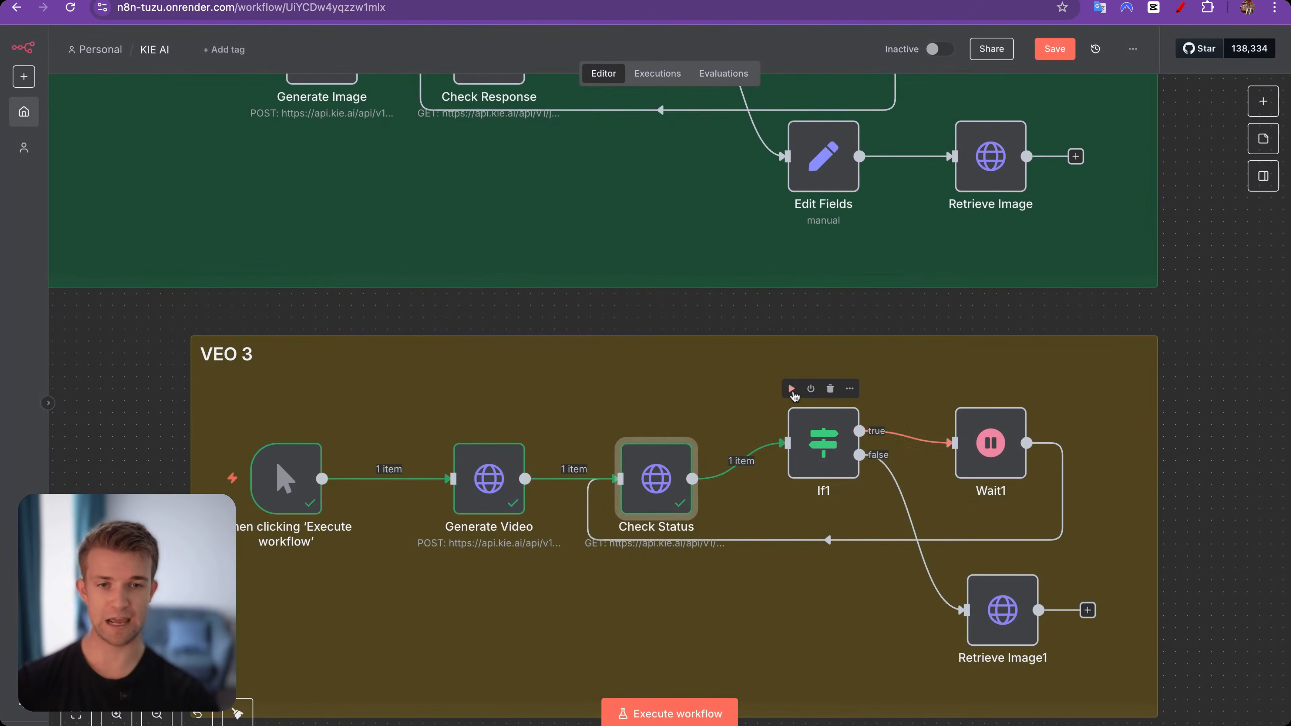
click(791, 389)
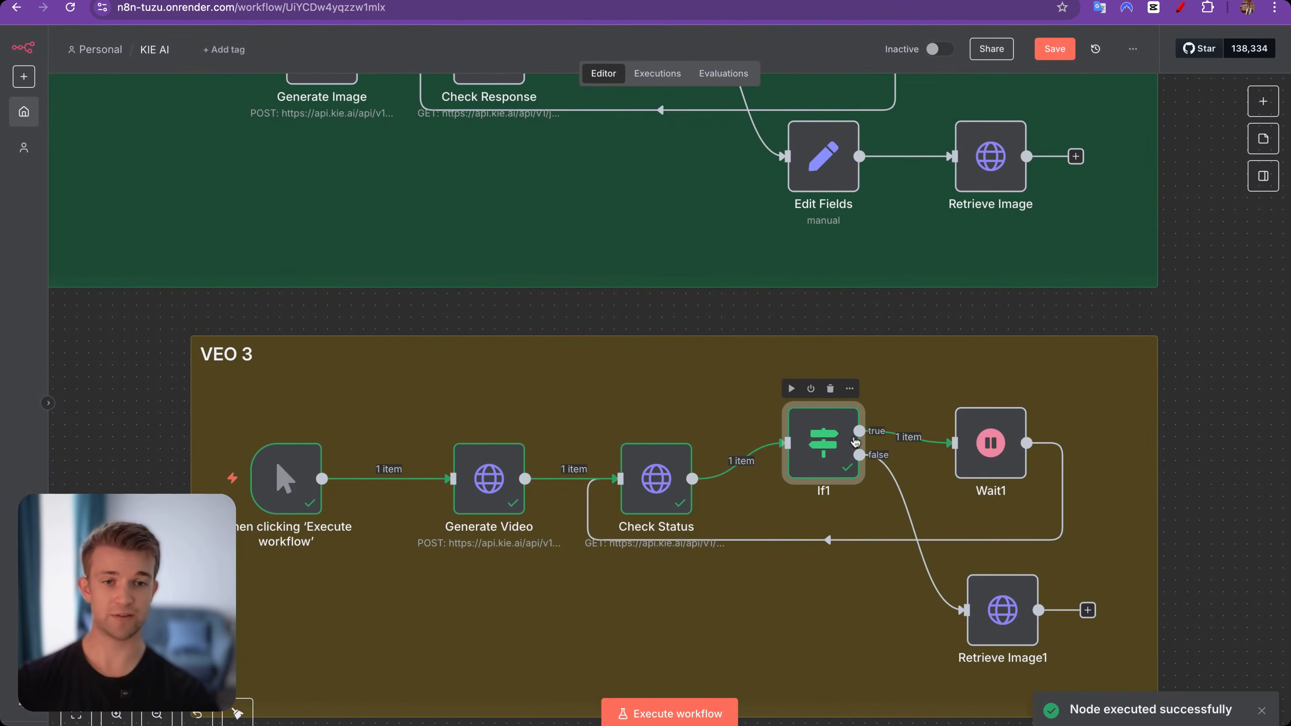
Execute the Wait1 node on If1's true branch
scroll(893, 439, up, 1)
scroll(893, 439, up, 3)
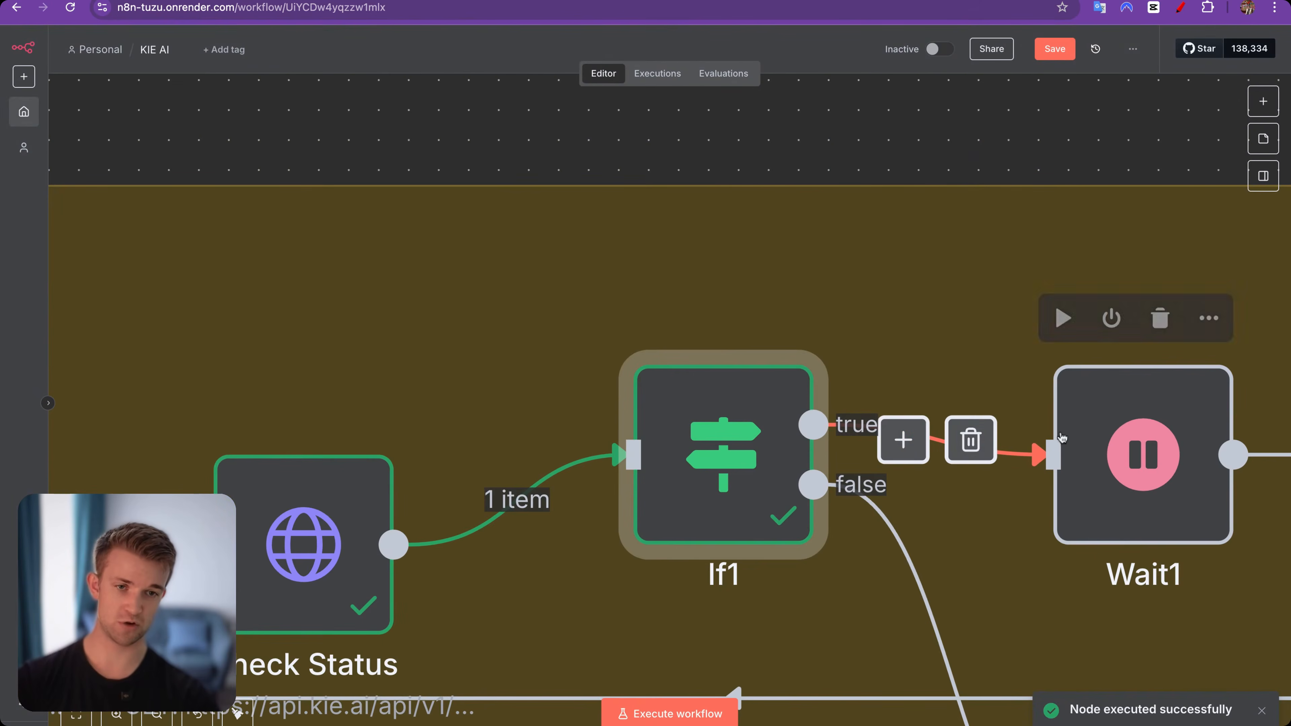
scroll(936, 381, right, 3)
scroll(935, 381, down, 2)
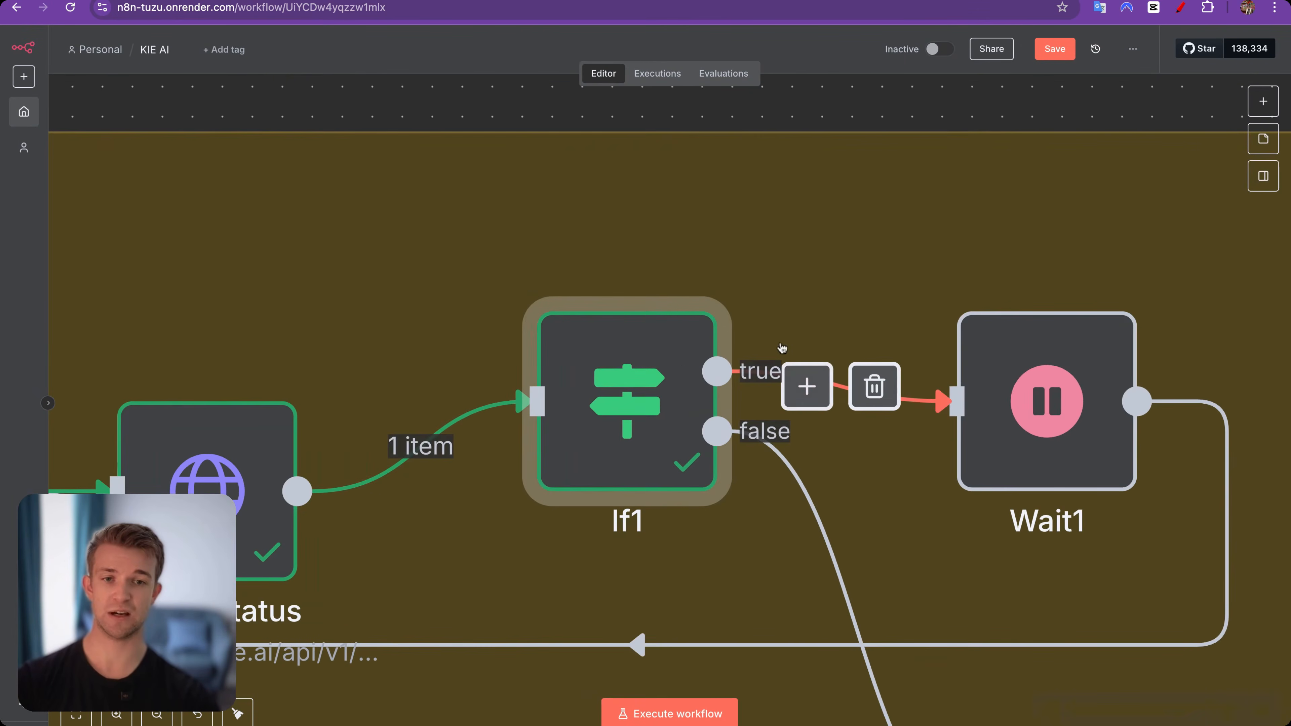
mouse_move(981, 316)
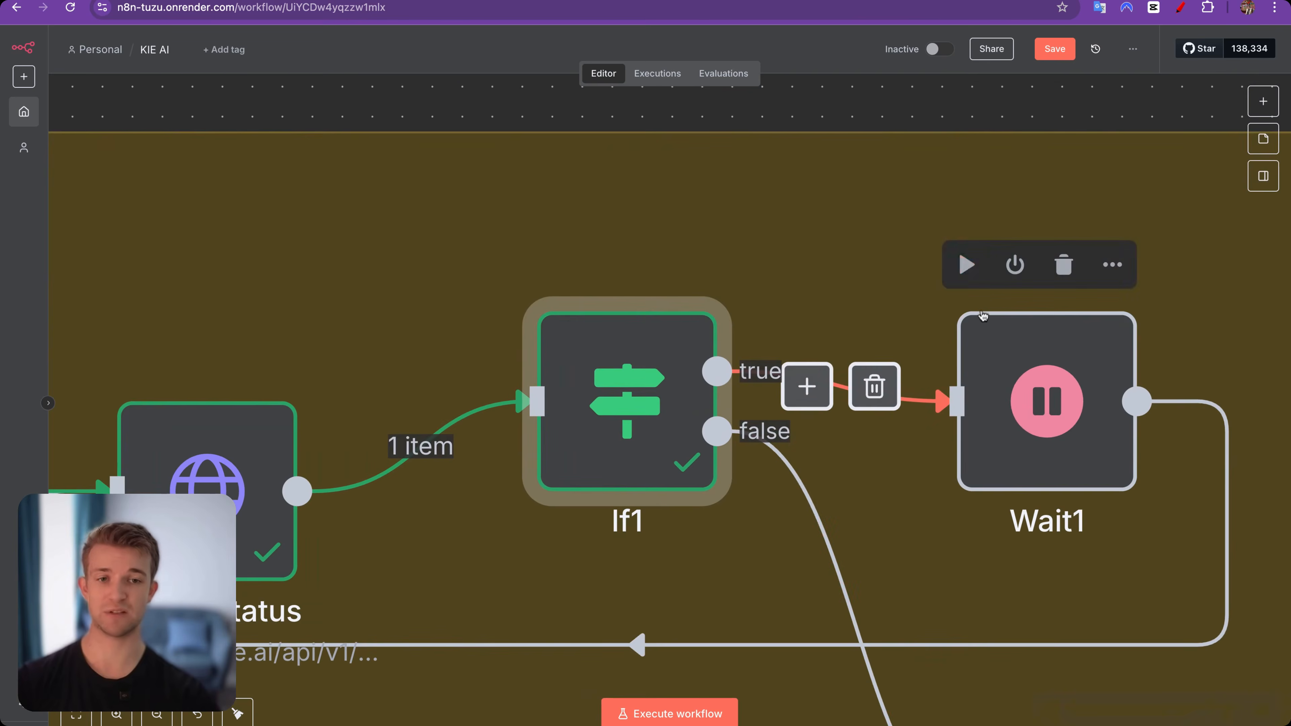
click(968, 268)
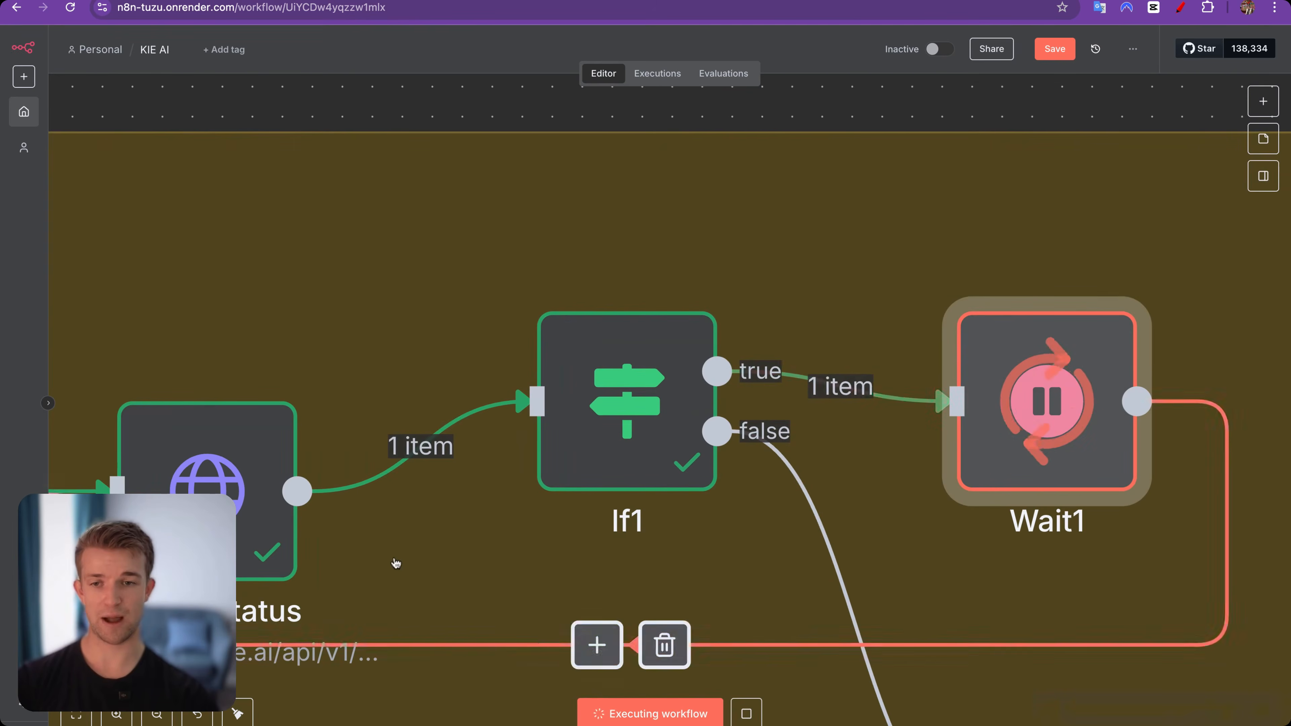
Execute Check Status again and rerun If1 on its new output
scroll(395, 565, left, 2)
scroll(395, 564, down, 1)
scroll(396, 562, left, 1)
mouse_move(1145, 373)
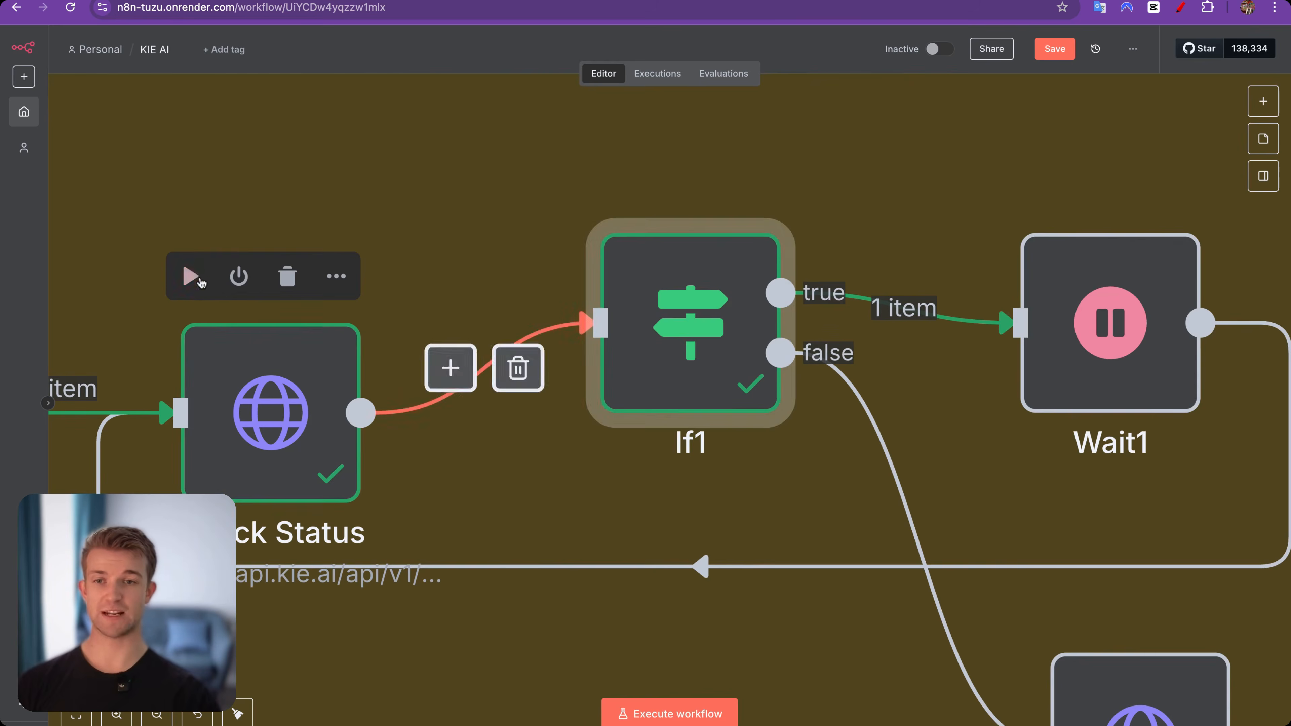
click(193, 279)
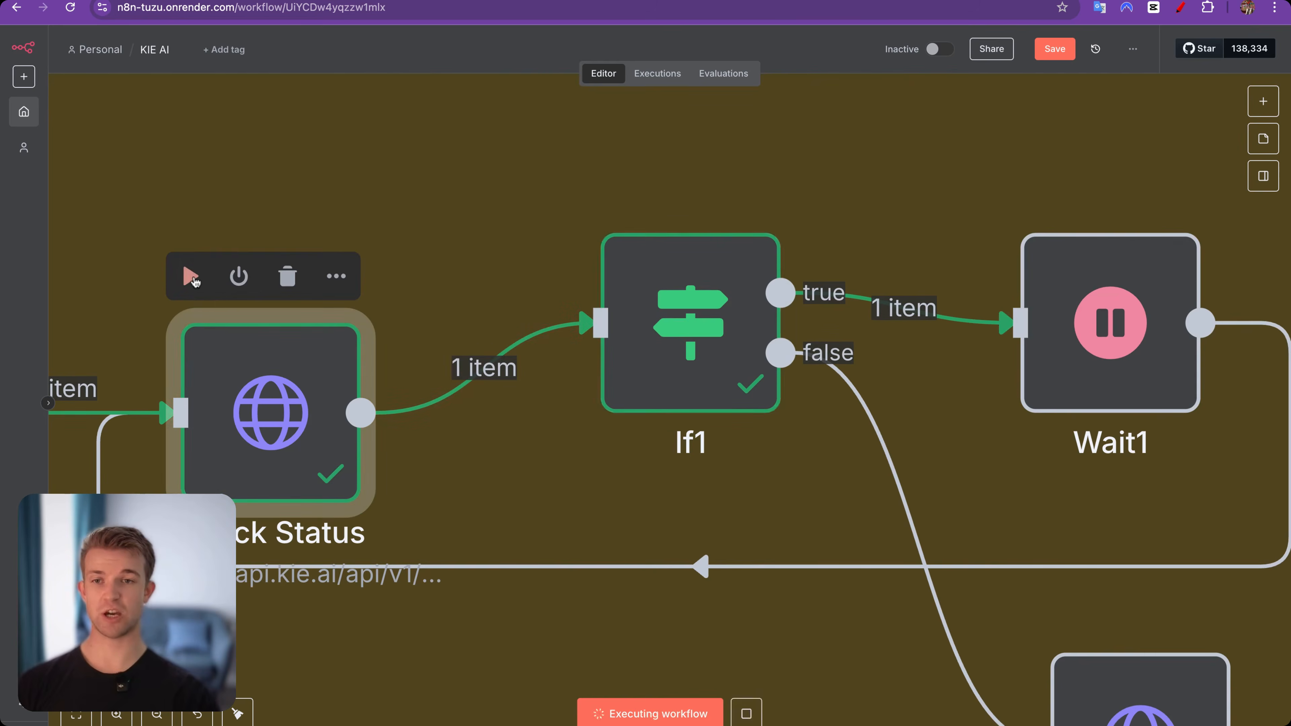
click(610, 188)
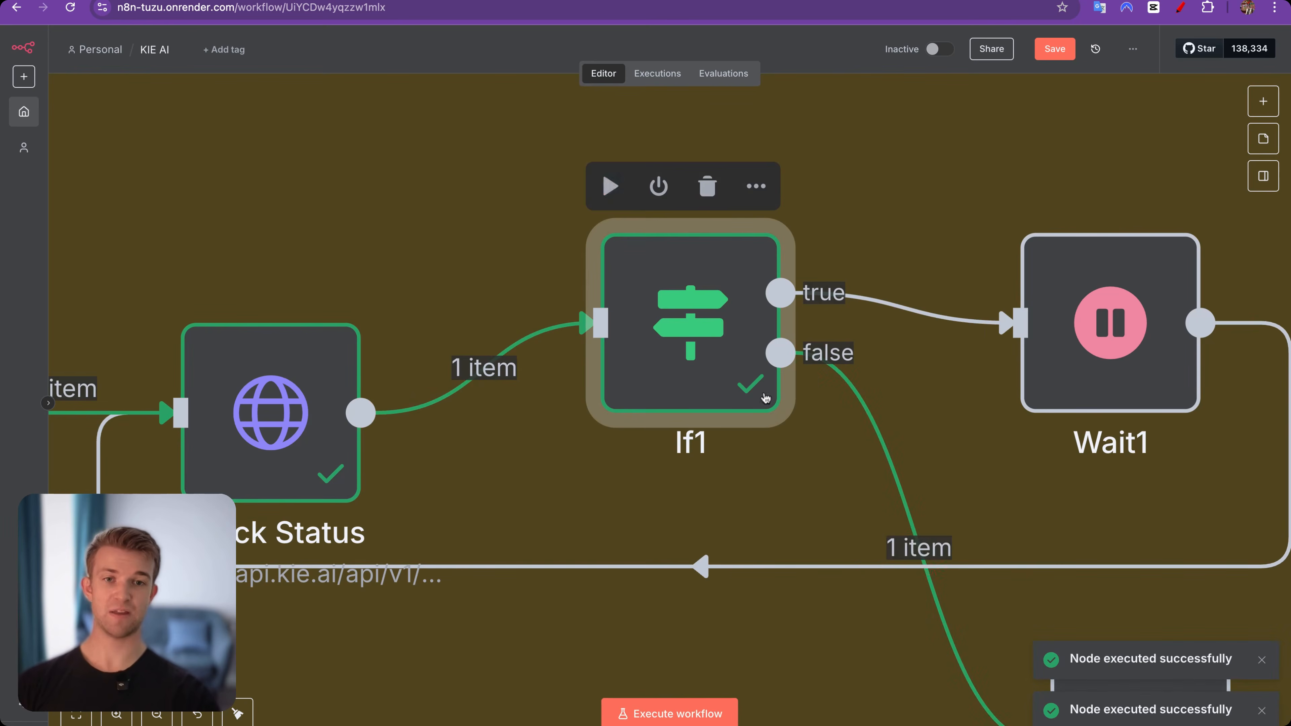
Inspect the resultUrls video link in Check Status's output and return to the canvas
scroll(815, 405, down, 1)
scroll(873, 432, down, 5)
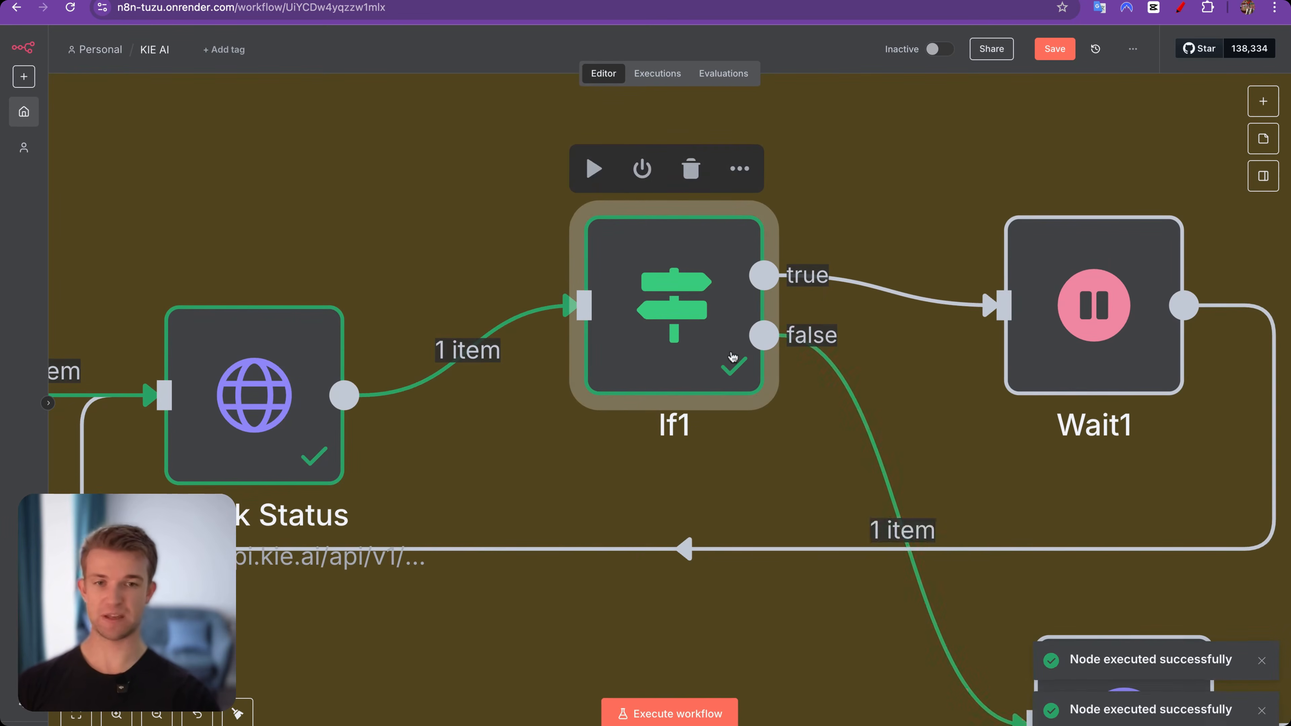
scroll(894, 444, up, 3)
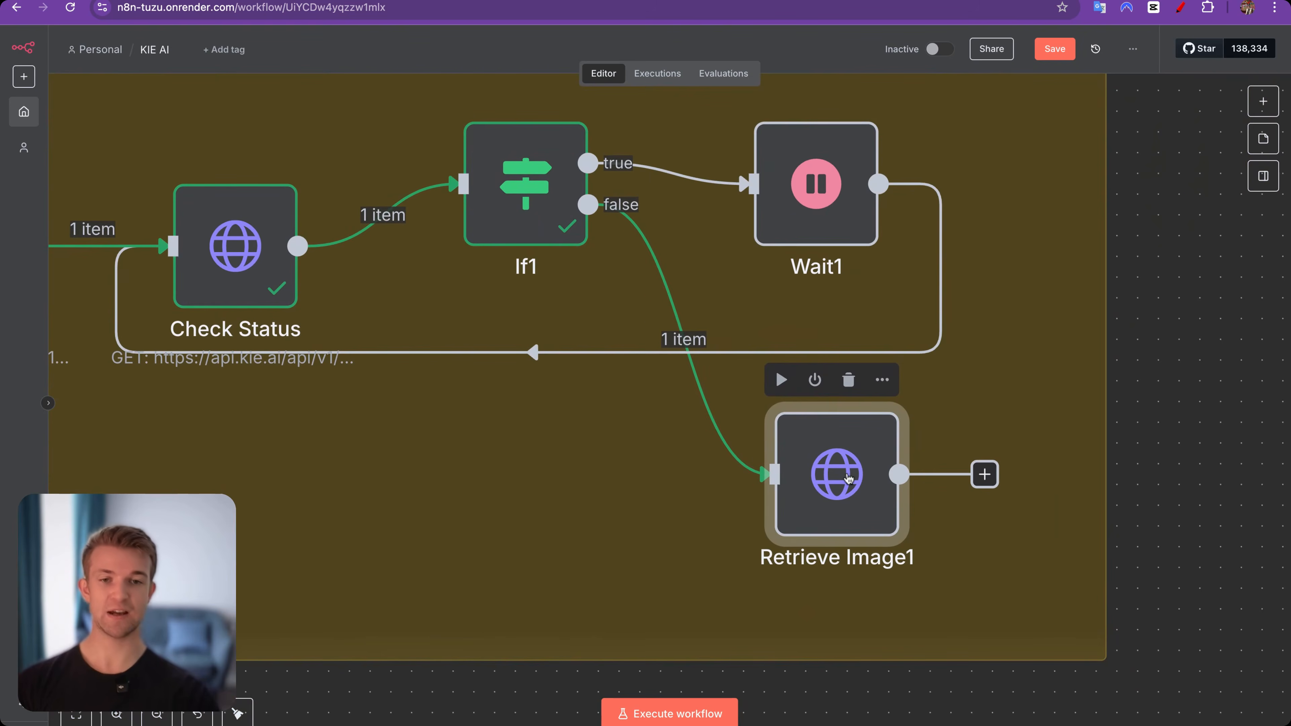
double_click(236, 276)
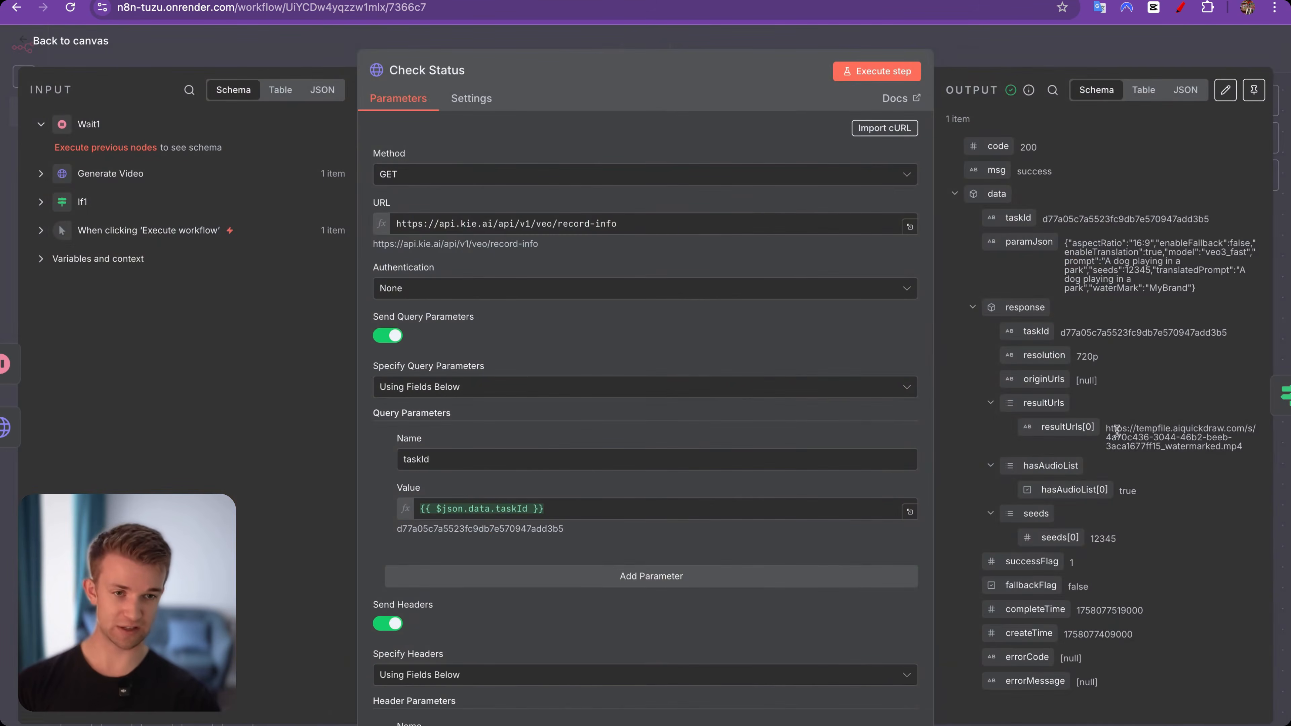
drag(1112, 428, 1222, 465)
click(1080, 55)
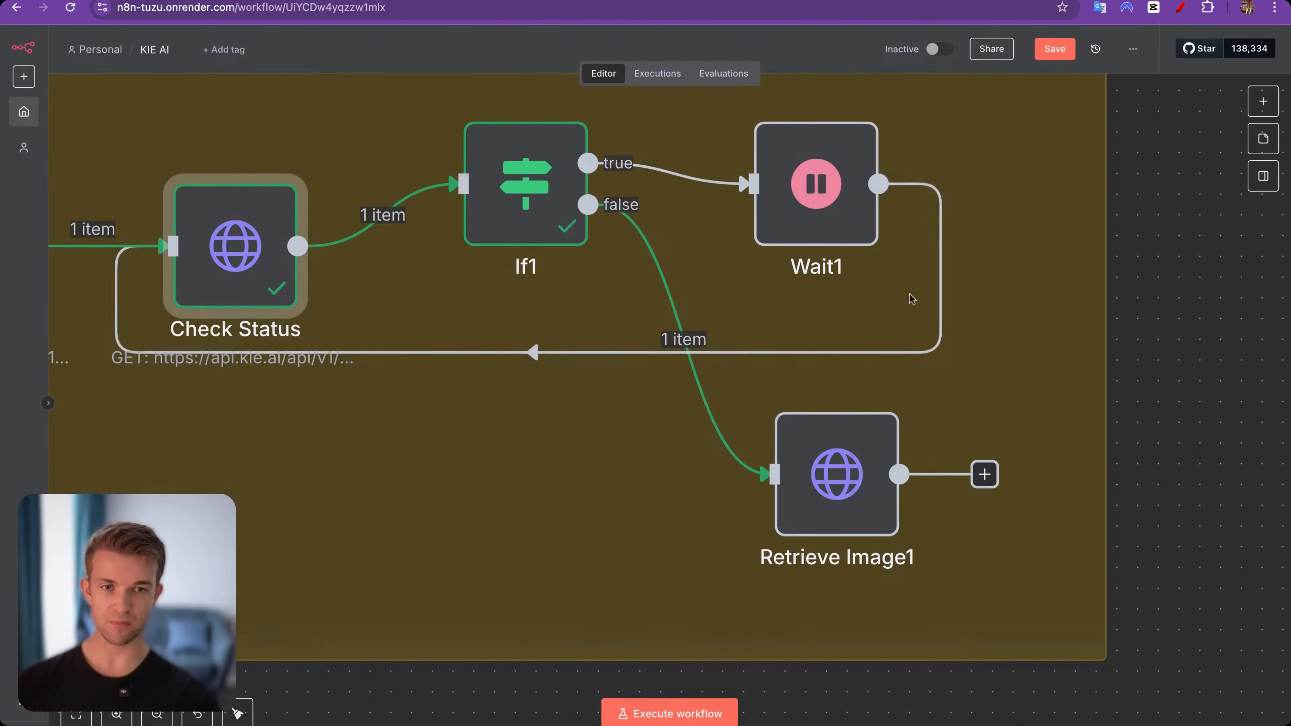
Execute the Retrieve Image1 node on If1's false branch, view the downloaded MP4 video in its output, and close the node
double_click(837, 473)
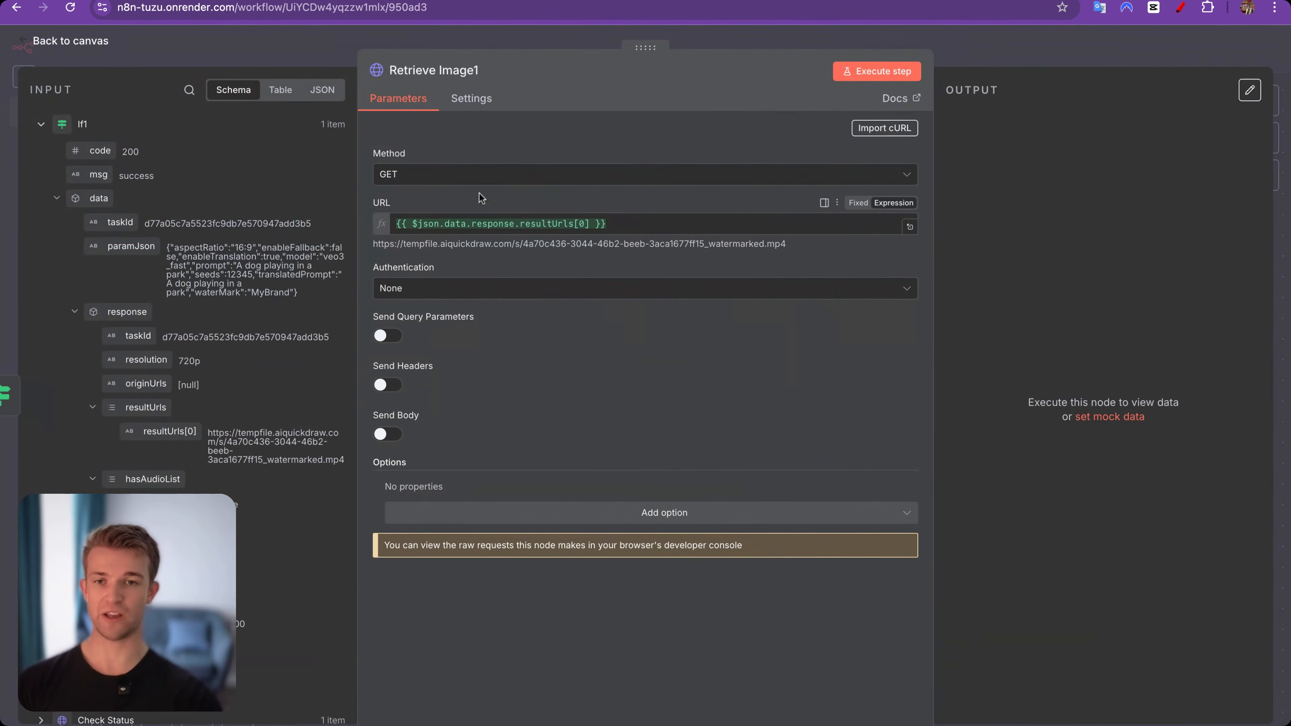
click(864, 74)
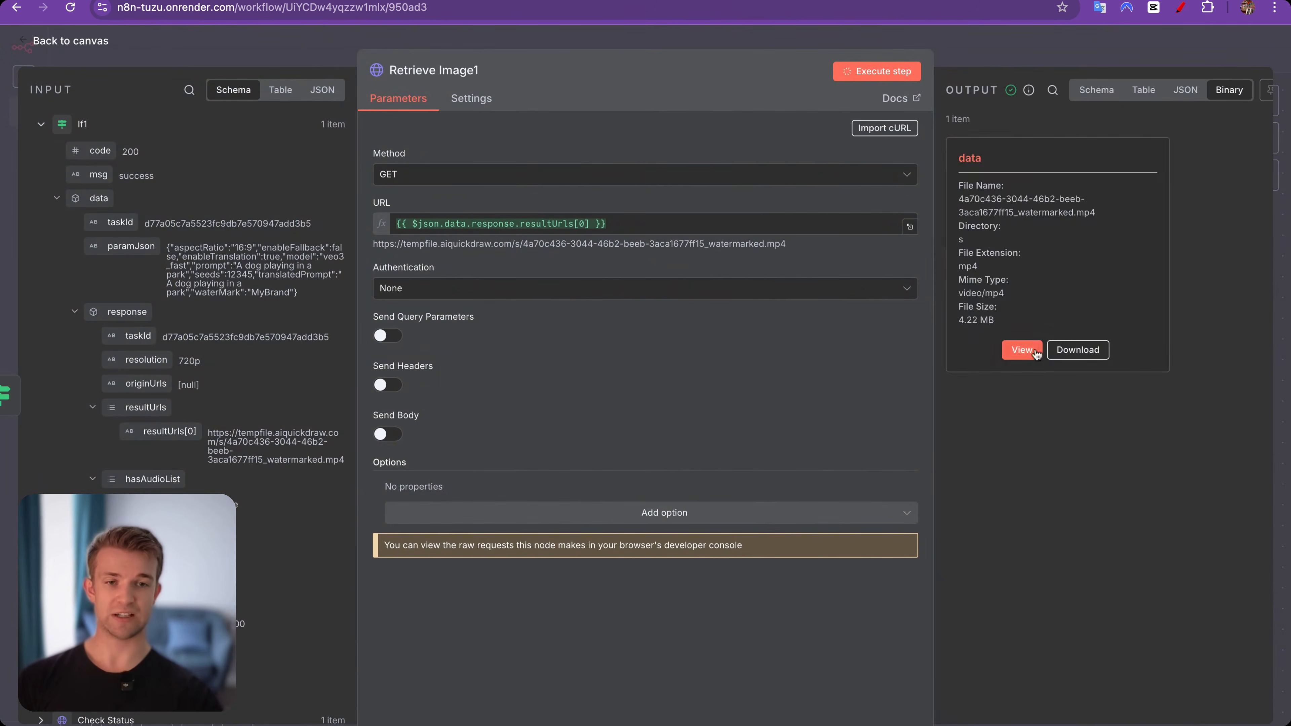
click(1021, 350)
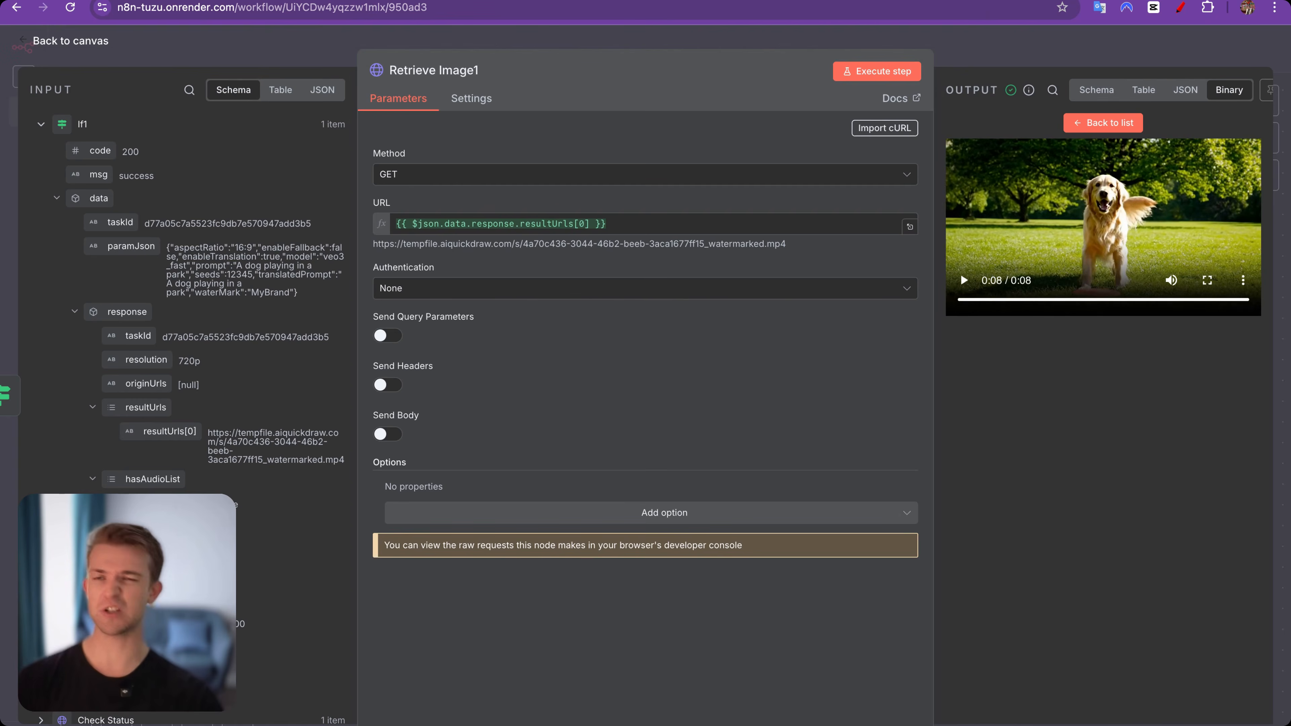
click(1022, 52)
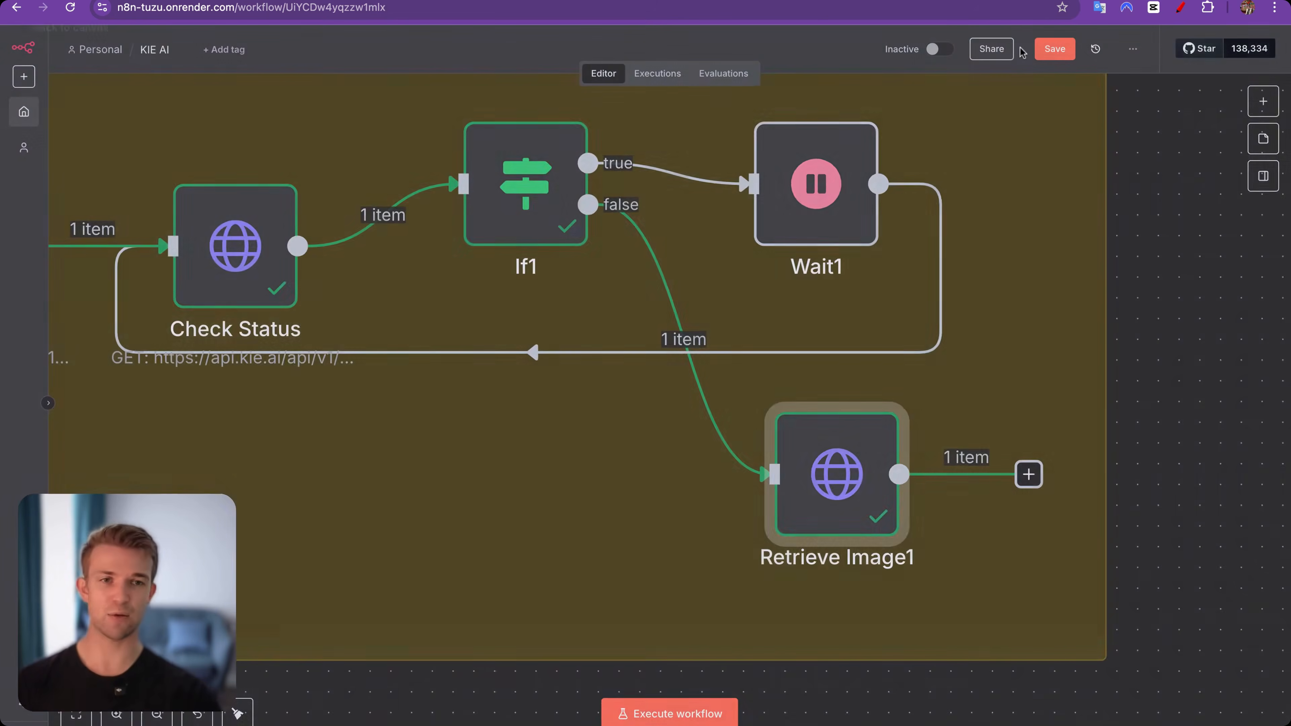
Look over the Nano Banana and VEO 3 workflows together on the canvas
scroll(925, 286, down, 5)
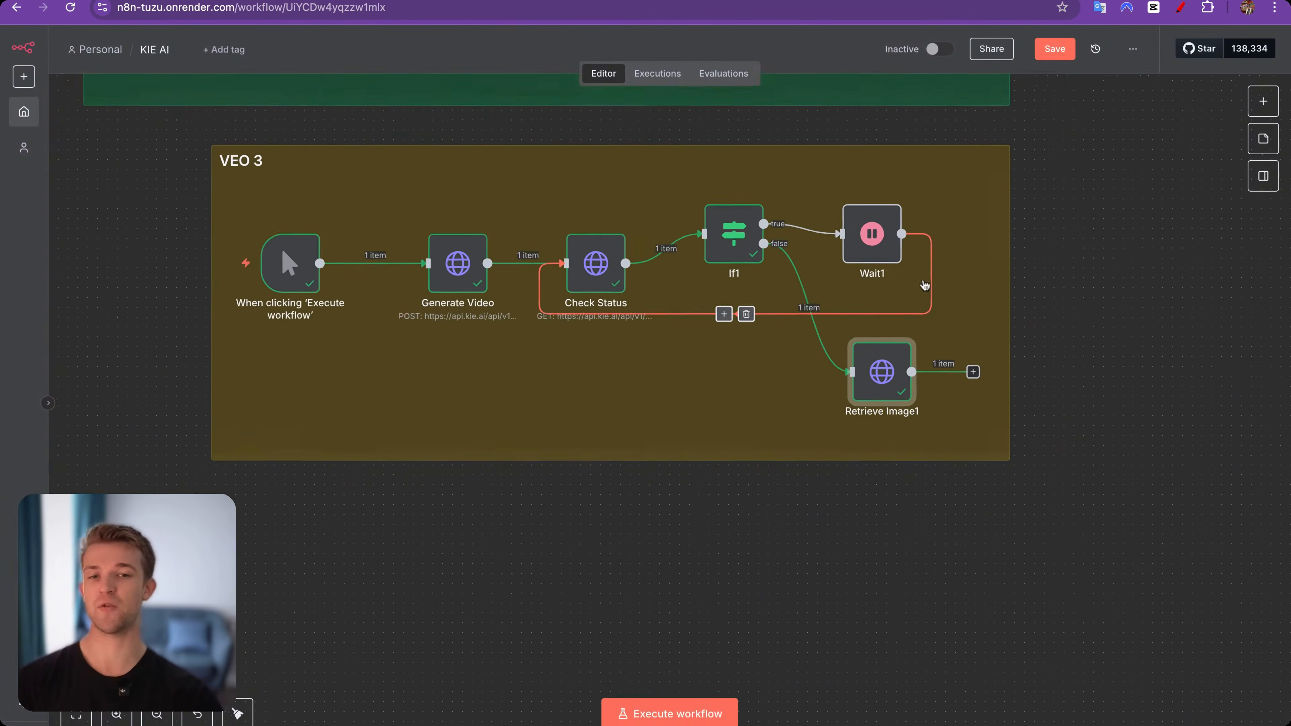
scroll(924, 286, up, 3)
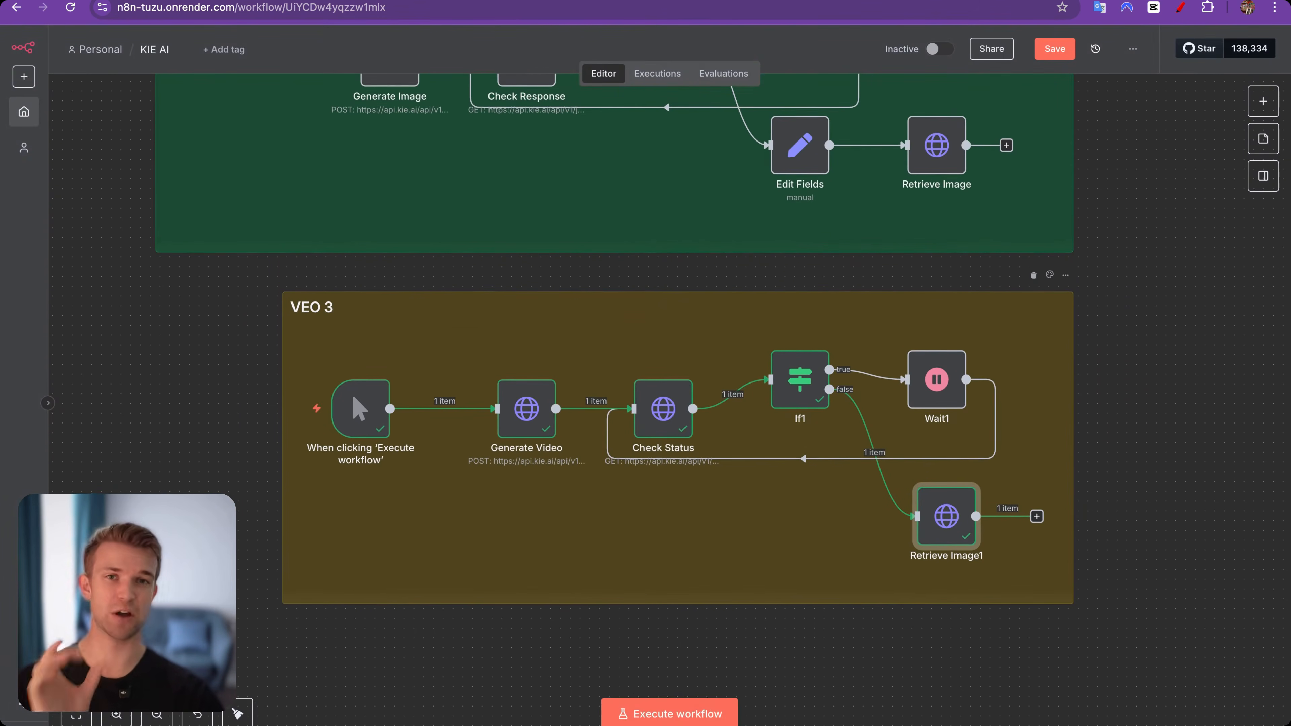
scroll(616, 346, up, 3)
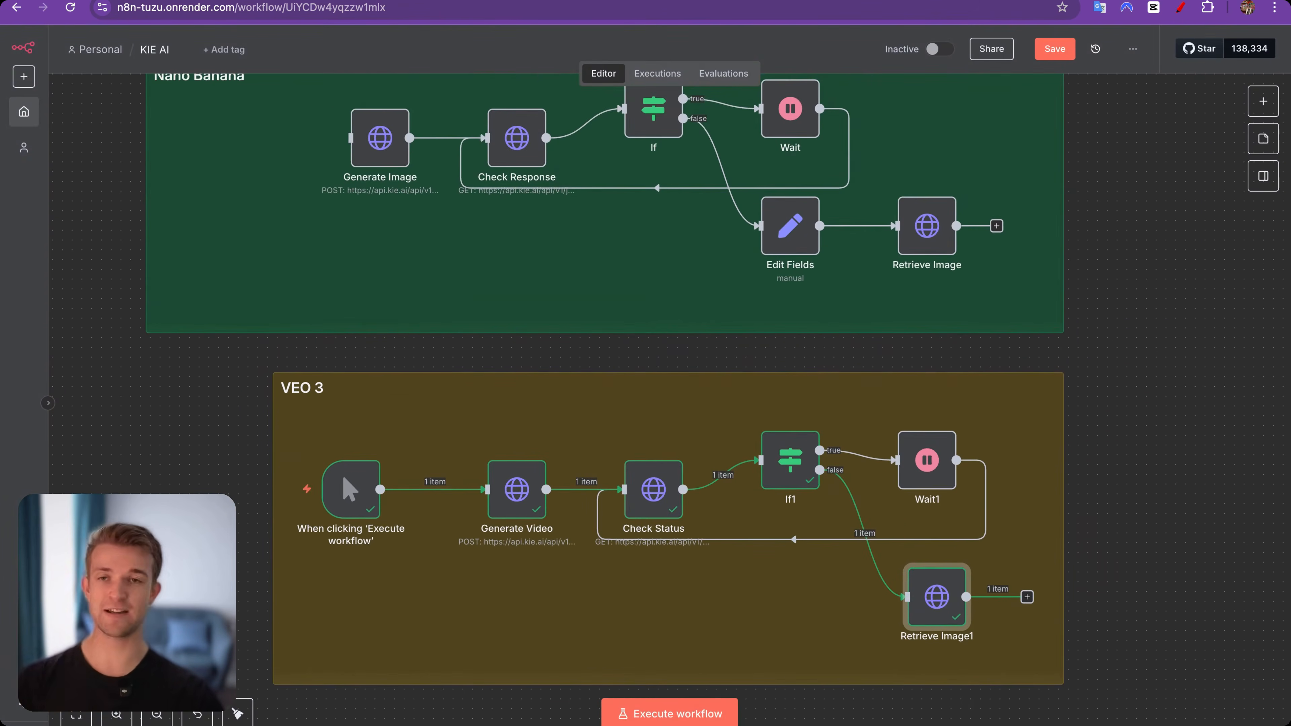
scroll(871, 254, left, 1)
scroll(872, 254, up, 1)
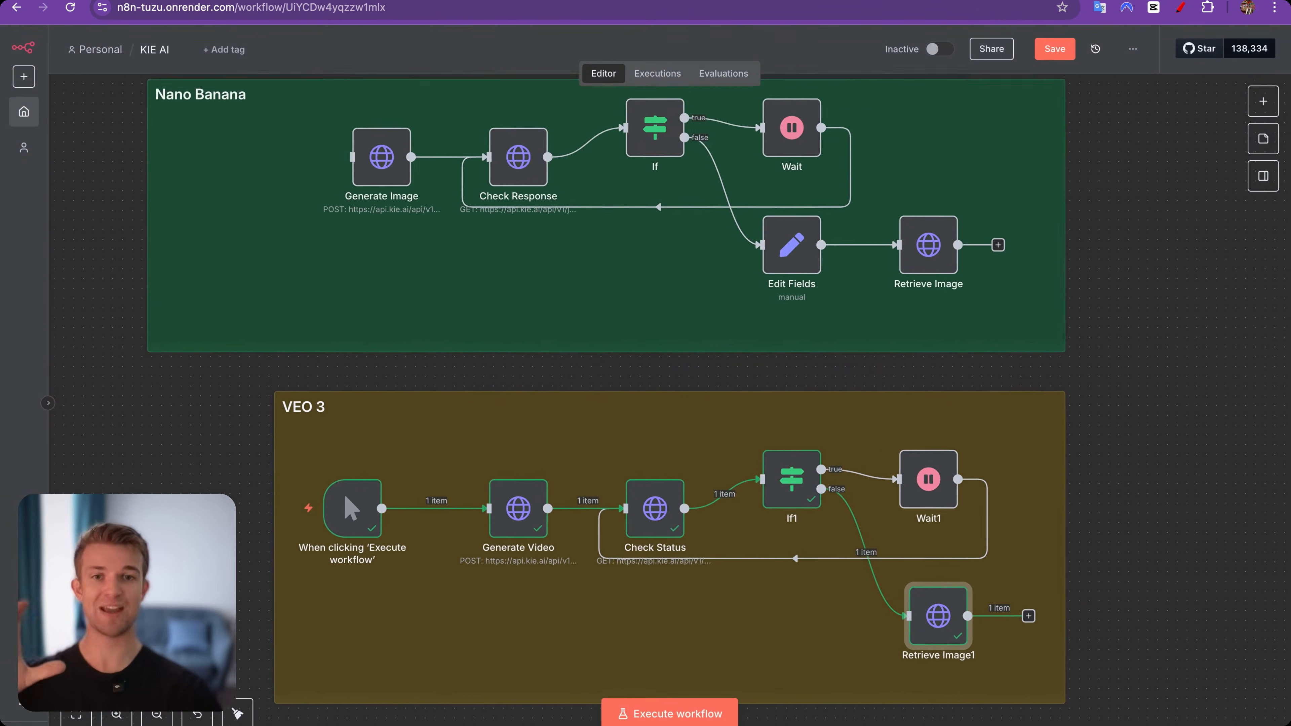
scroll(872, 254, left, 1)
scroll(872, 254, down, 1)
scroll(645, 392, up, 1)
scroll(645, 391, left, 1)
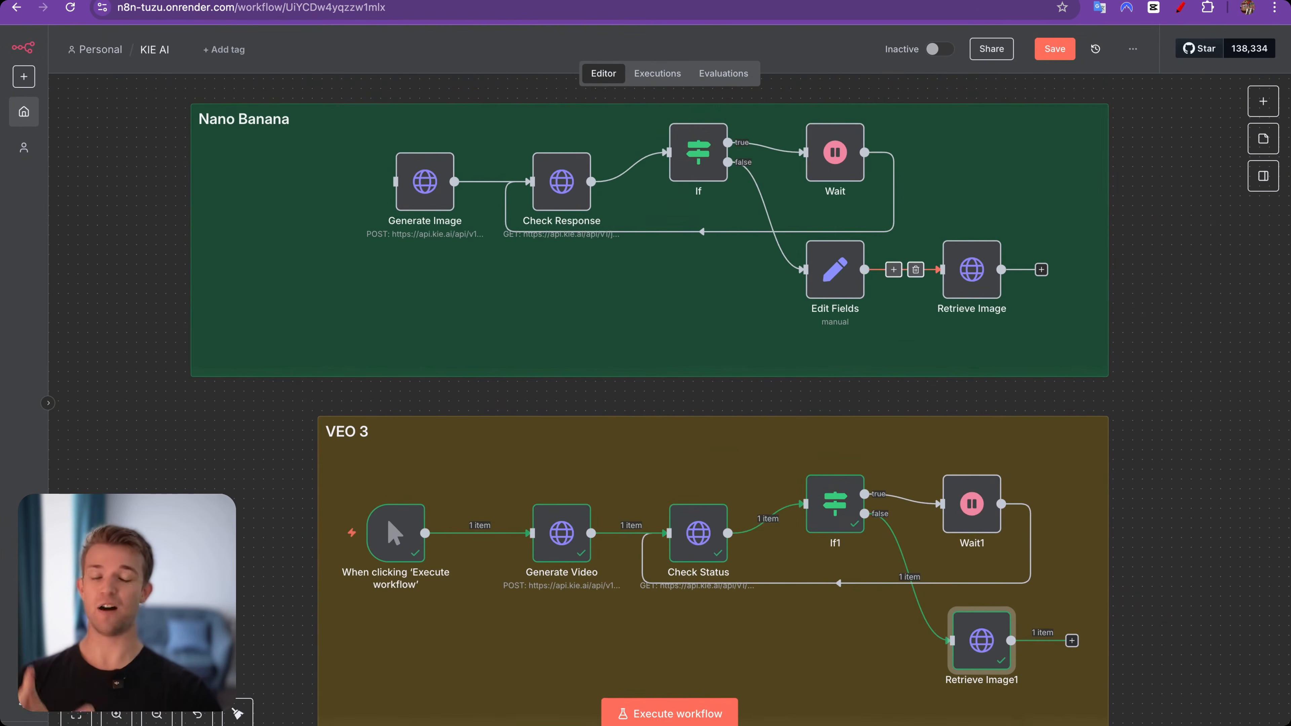